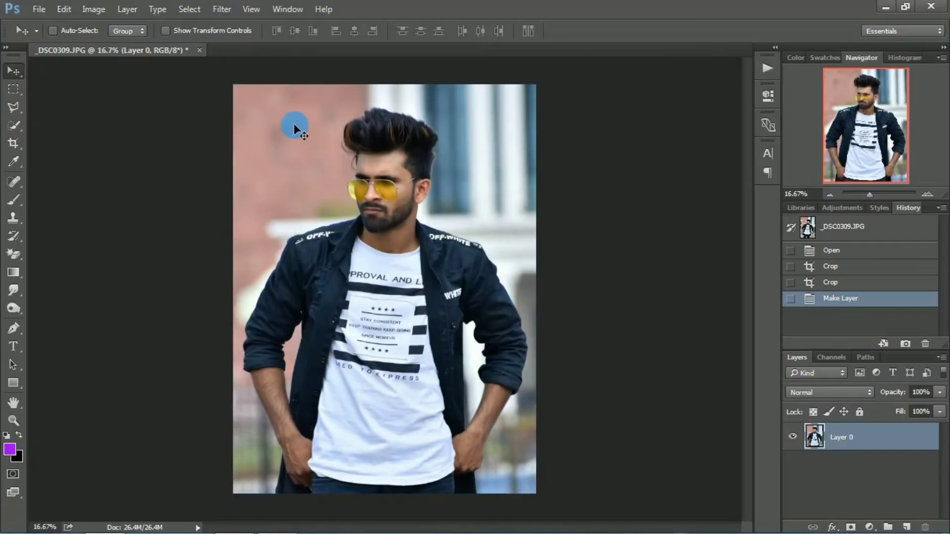
Step: In the Camera Raw Filter, raise Exposure to +0.40, Shadows to +35 and Blacks to +38
left_click(222, 10)
left_click(250, 90)
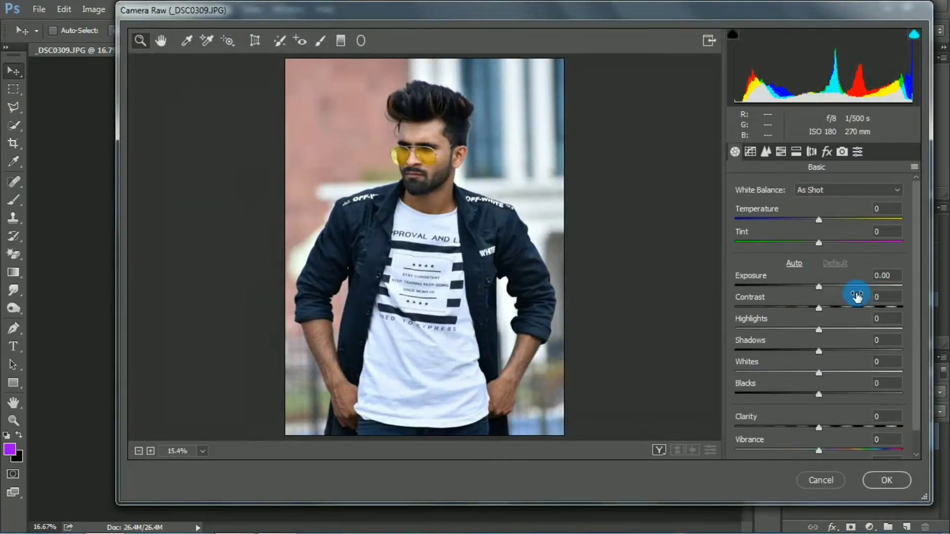
left_click_drag(820, 394, 852, 393)
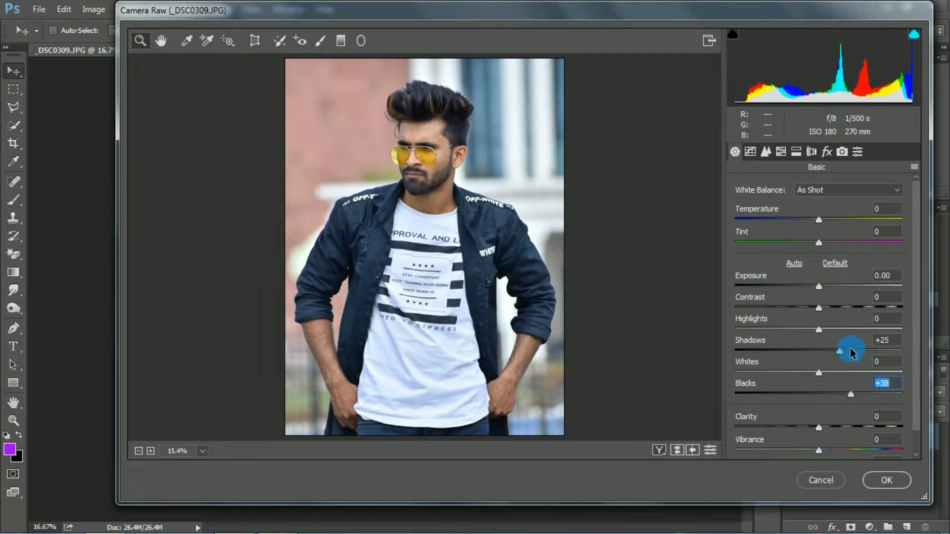
left_click_drag(851, 352, 849, 353)
left_click_drag(834, 287, 827, 291)
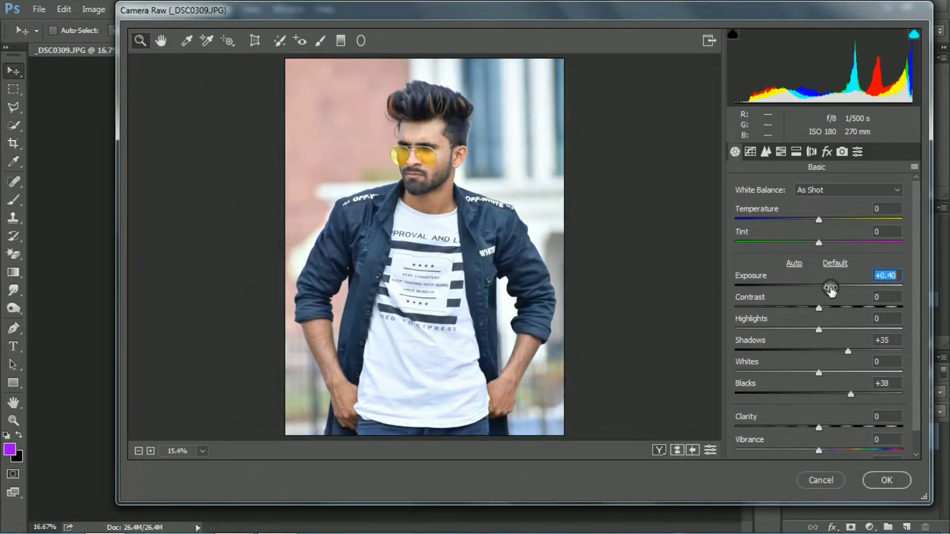
Step: In HSL, set Oranges saturation -28, desaturate Aquas and Blues, brighten Oranges luminance, Reds -2
left_click(765, 151)
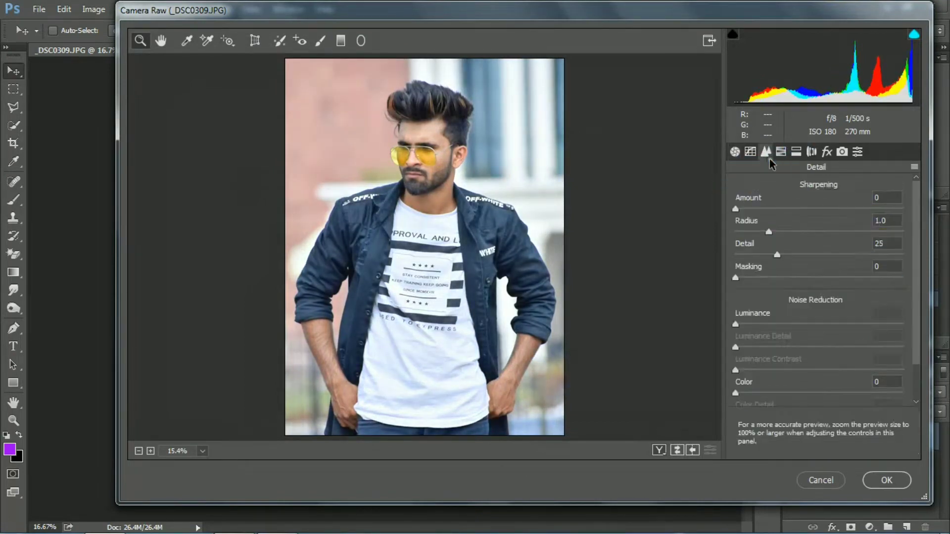
left_click(777, 207)
left_click_drag(811, 283, 799, 276)
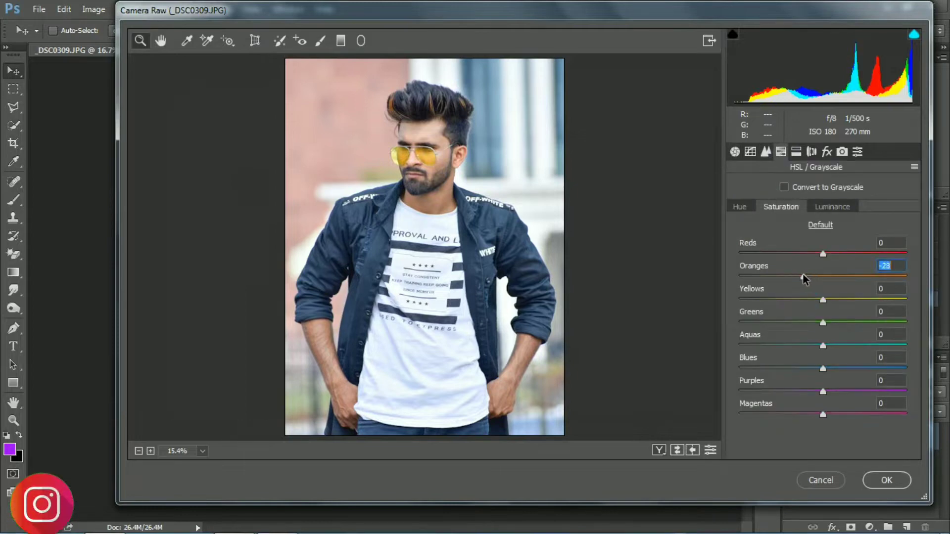
left_click_drag(787, 345, 737, 347)
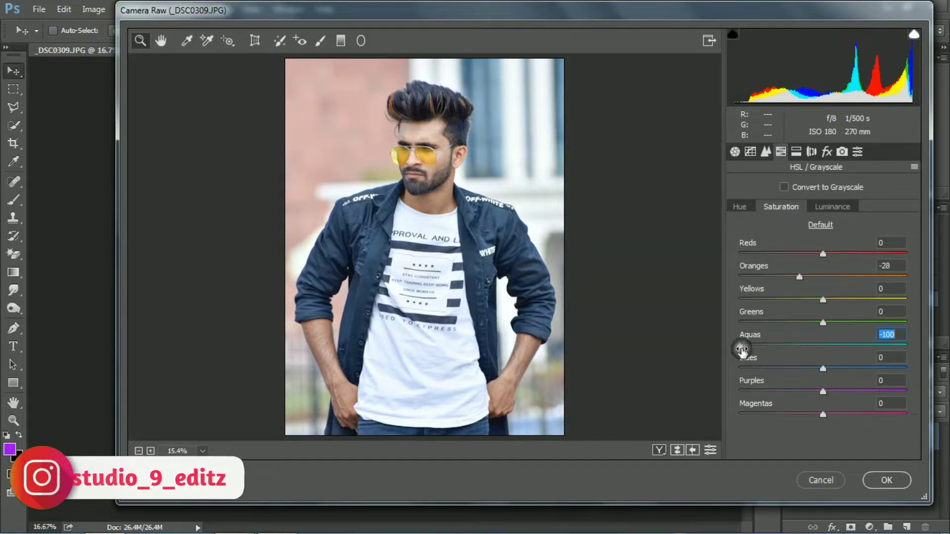
left_click(739, 369)
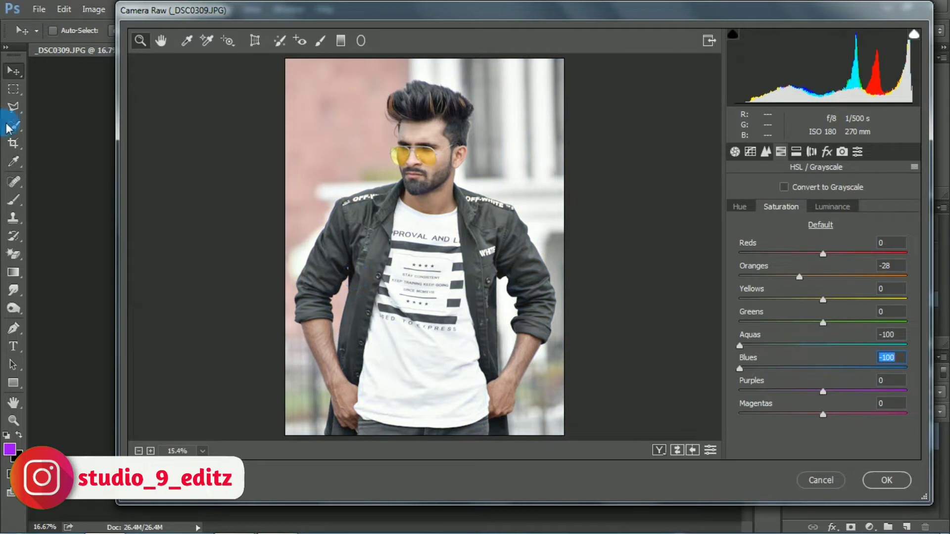
left_click(833, 207)
left_click_drag(823, 276, 847, 279)
left_click(787, 206)
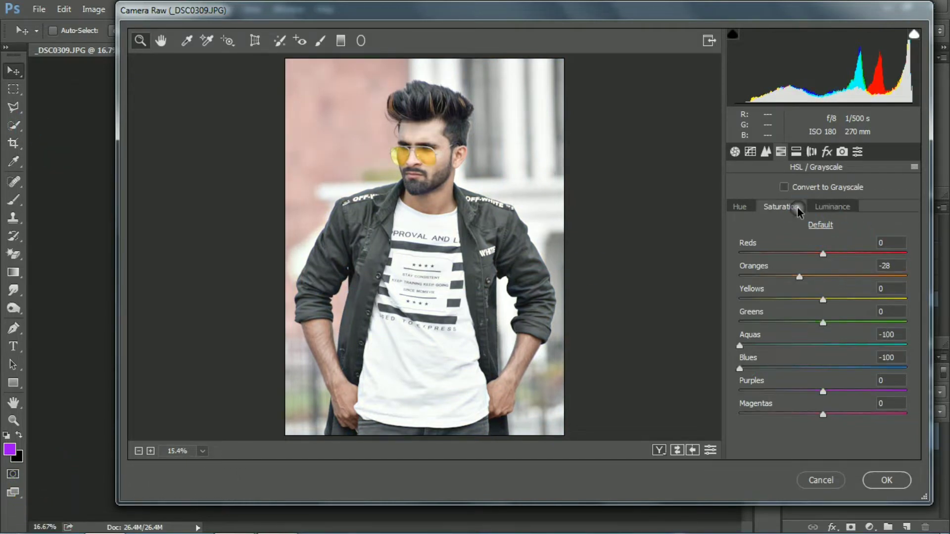
left_click_drag(818, 253, 826, 255)
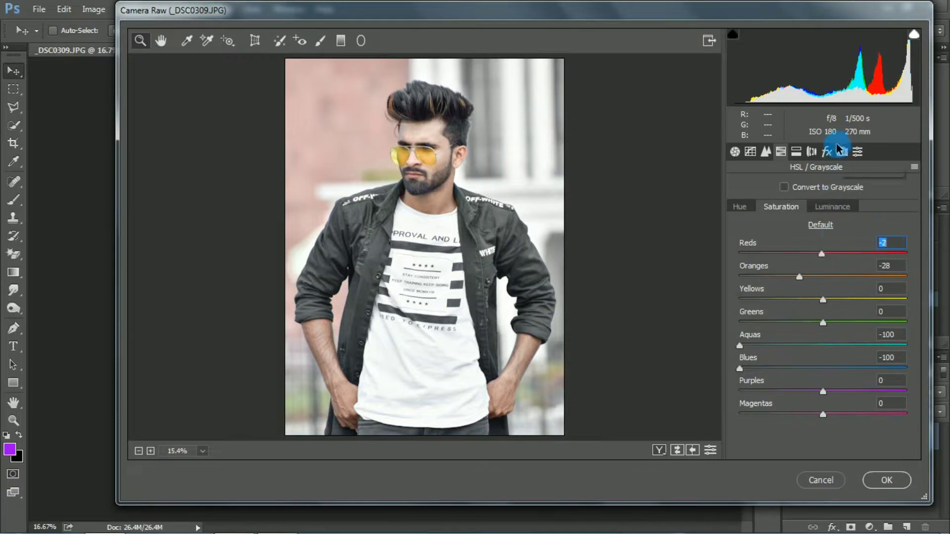
Step: Add a slight vignette in Effects and apply the Camera Raw adjustments
left_click(827, 152)
left_click_drag(794, 380, 810, 382)
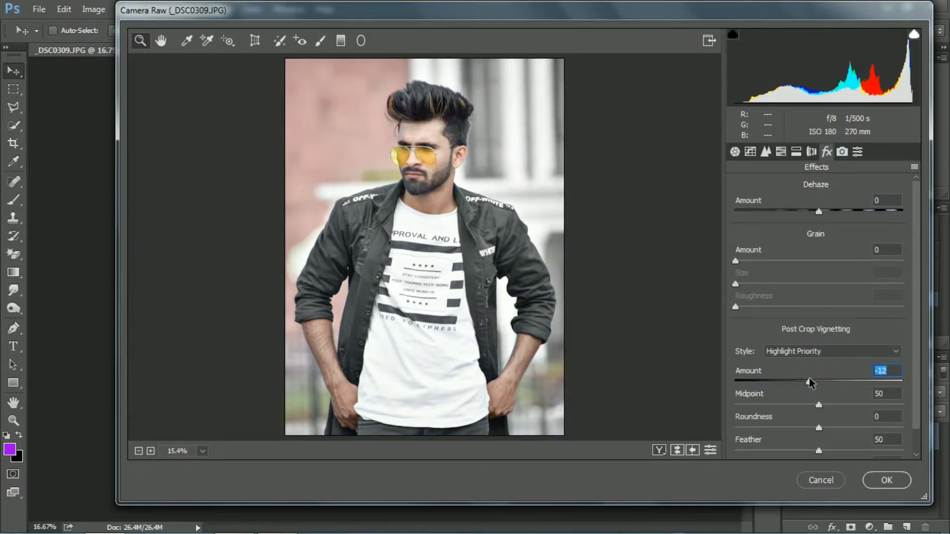
left_click(885, 480)
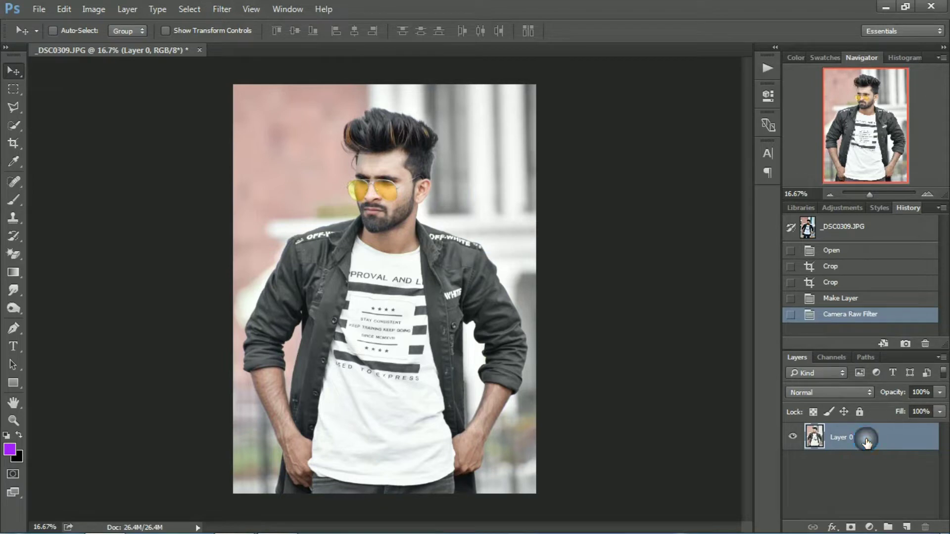
Step: Select the Pen tool and zoom in on the jacket's bottom edge
left_click(22, 327)
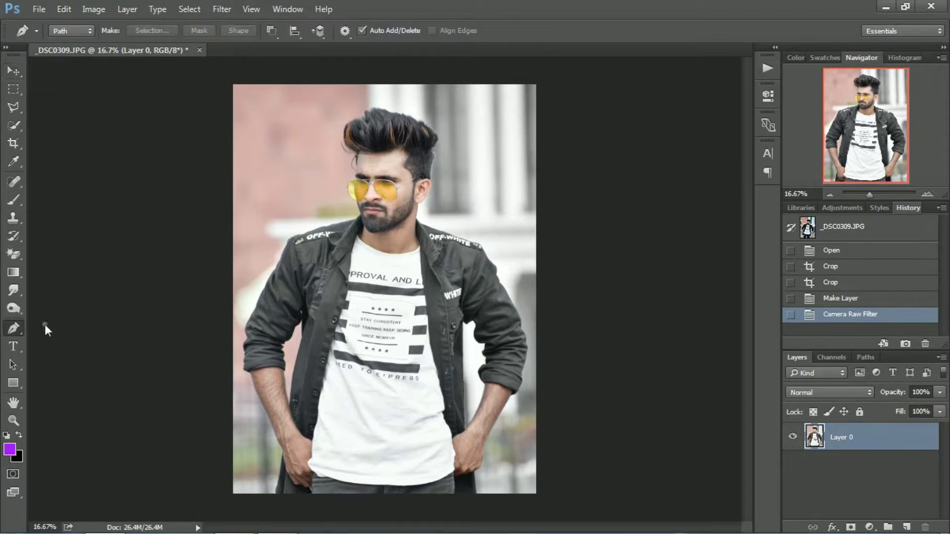
key("ctrl+plus")
left_click_drag(335, 418, 409, 220)
key("ctrl+plus")
key("ctrl+plus")
key("ctrl+plus")
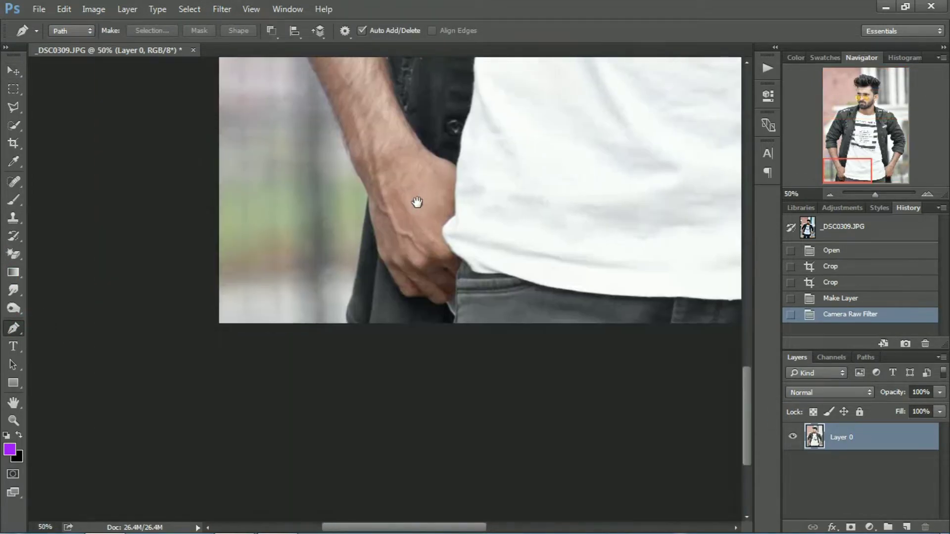
key("ctrl+plus")
left_click_drag(343, 327, 475, 326)
key("ctrl+plus")
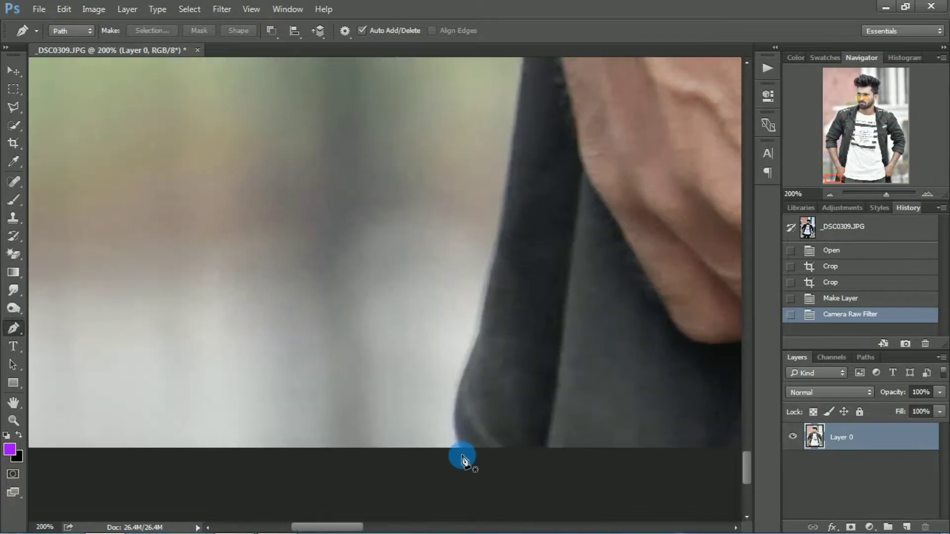
Step: Start the path at the jacket's bottom edge and add anchors up the jacket
left_click(460, 453)
left_click(483, 323)
left_click(488, 281)
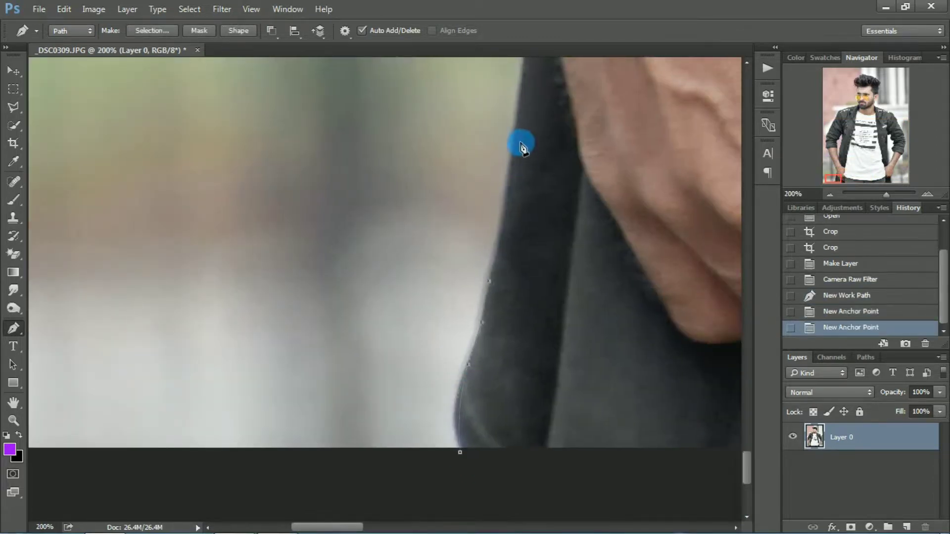
left_click(514, 140)
scroll(504, 168, "up", 2)
left_click(503, 173)
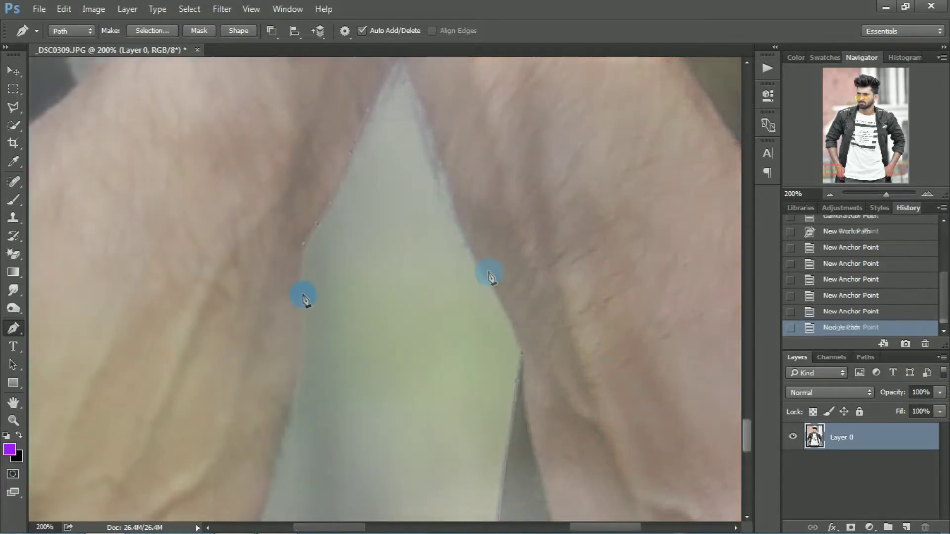
scroll(303, 350, "down", 5)
Step: Continue the path with anchors along the hand's edge
left_click(289, 232)
left_click(280, 268)
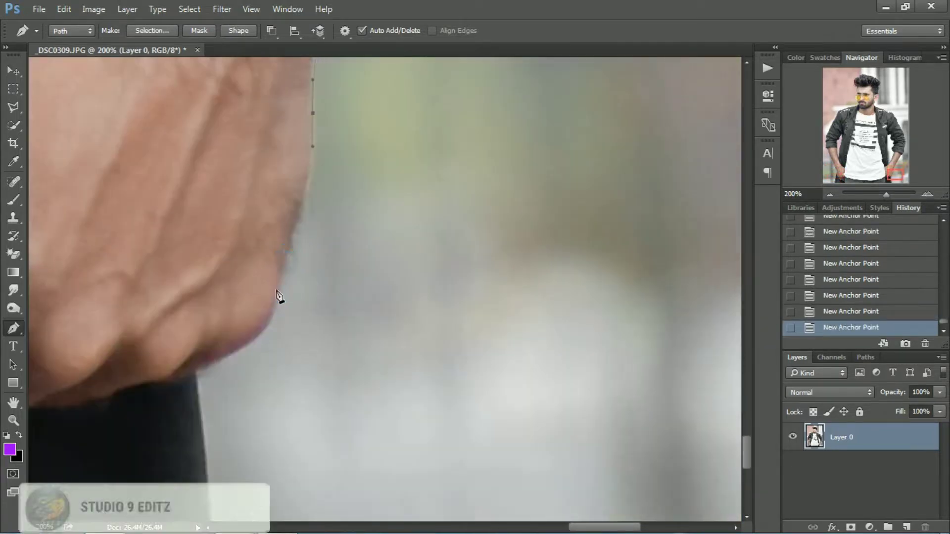
left_click(273, 303)
left_click(246, 345)
scroll(204, 372, "down", 5)
scroll(203, 372, "left", 4)
Step: Trace the sleeve edge and close the path at its starting anchor
left_click(380, 301)
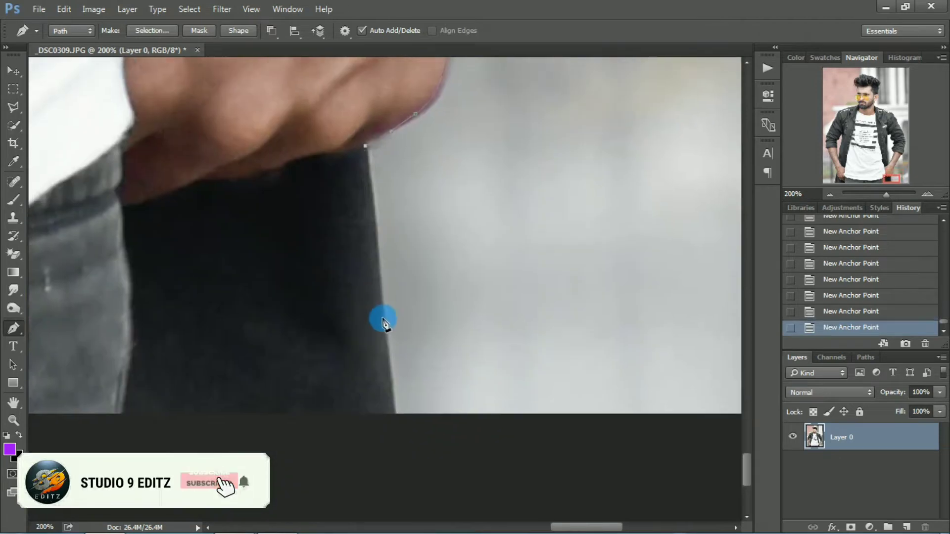
left_click(383, 328)
left_click(387, 358)
scroll(396, 427, "left", 10)
scroll(406, 333, "down", 2)
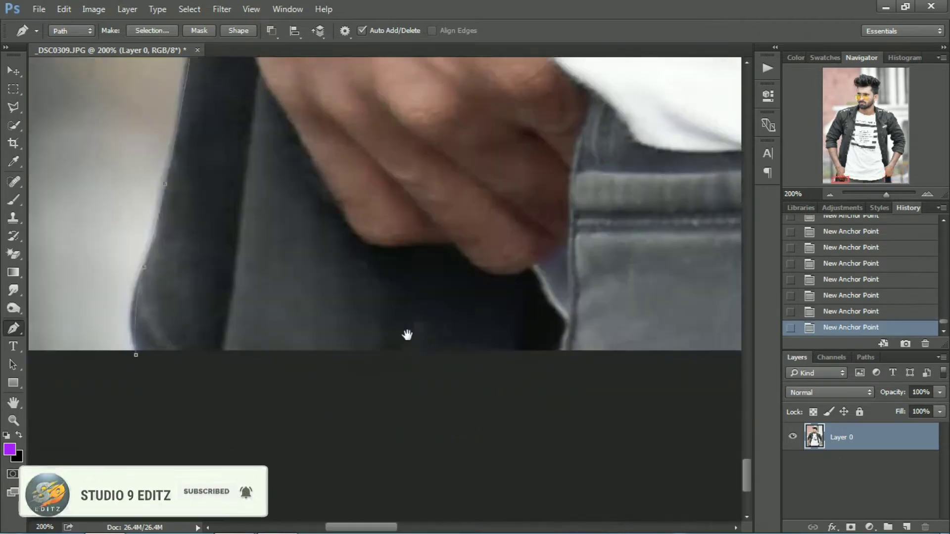
left_click(178, 350)
scroll(484, 250, "down", 3)
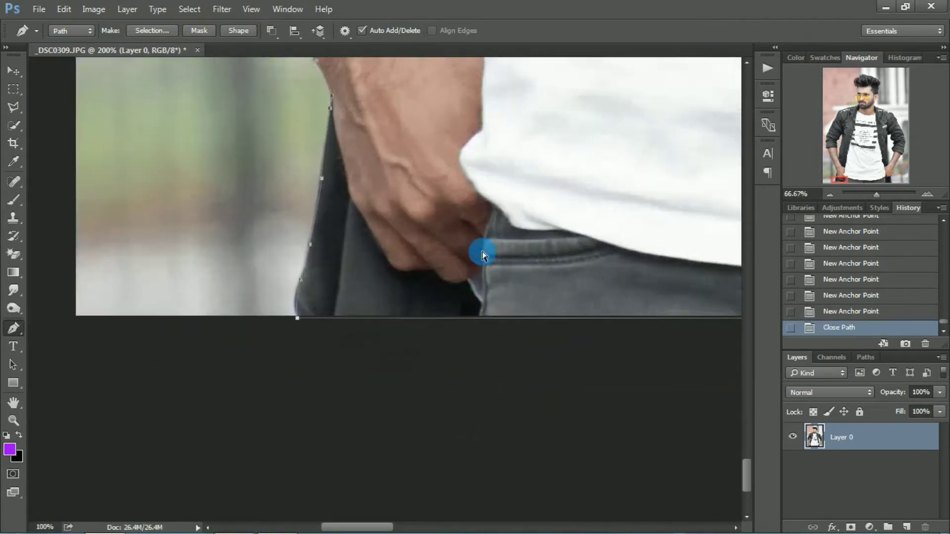
scroll(484, 250, "down", 3)
scroll(484, 251, "down", 3)
scroll(485, 251, "down", 3)
Step: Convert the path to a selection and invert it to select the background
right_click(431, 262)
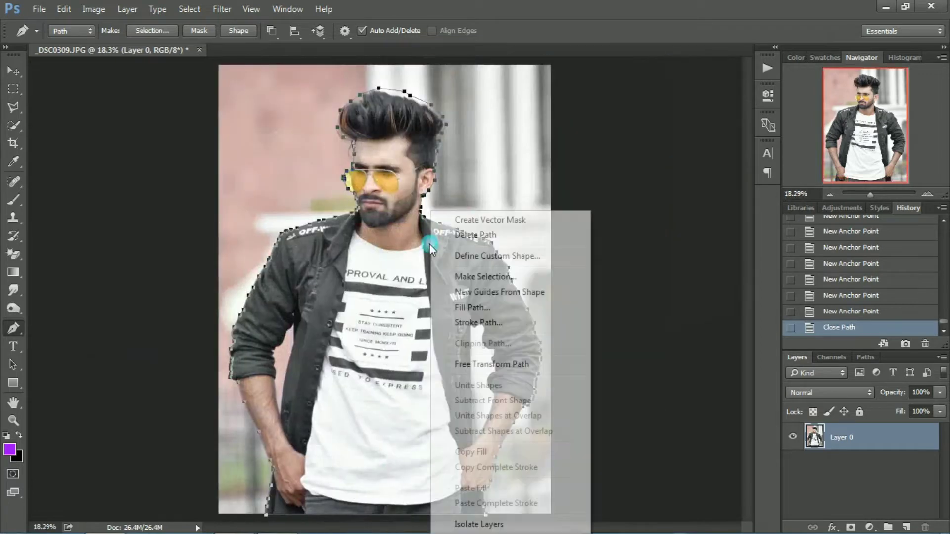
left_click(466, 281)
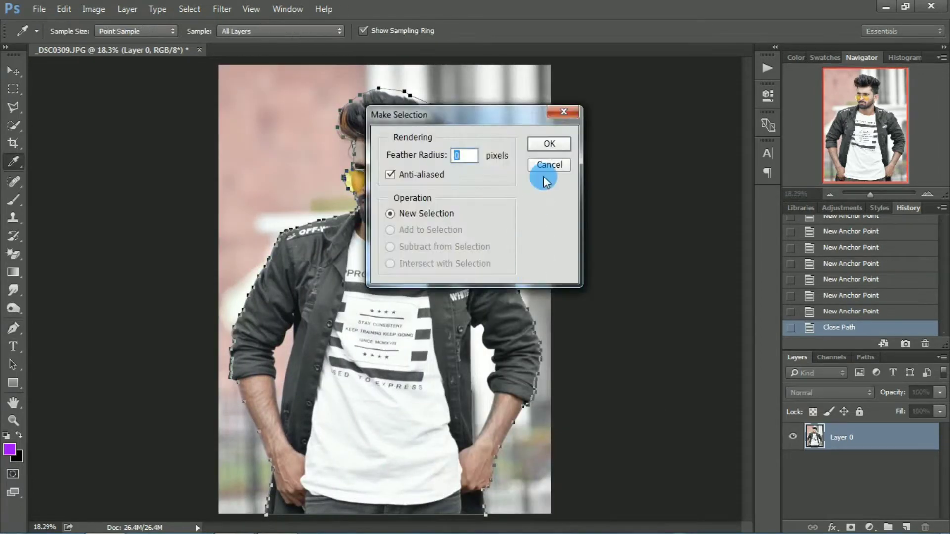
left_click(545, 142)
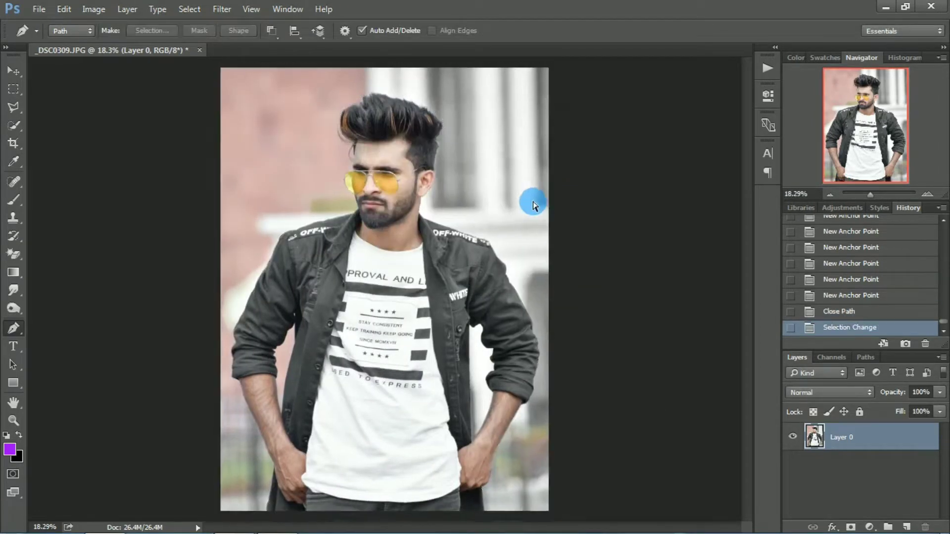
key("ctrl+minus")
left_click(5, 107)
right_click(328, 123)
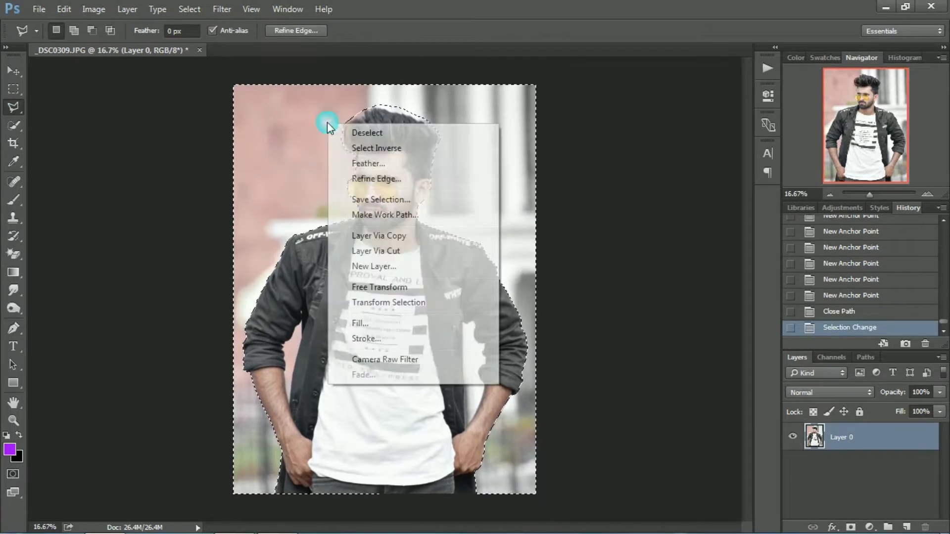
left_click(400, 155)
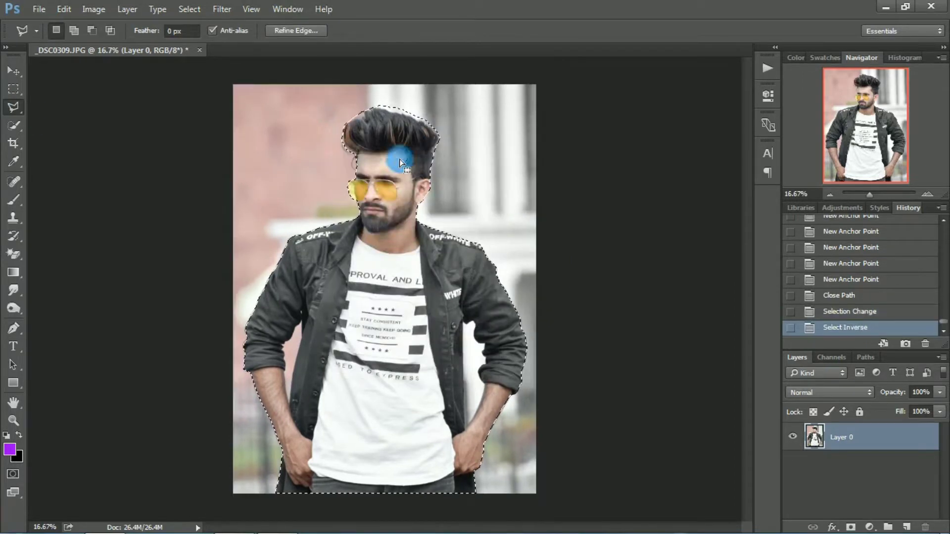
Step: In Refine Edge, paint the hair outline with a size-90 Refine Radius brush and confirm
left_click(296, 30)
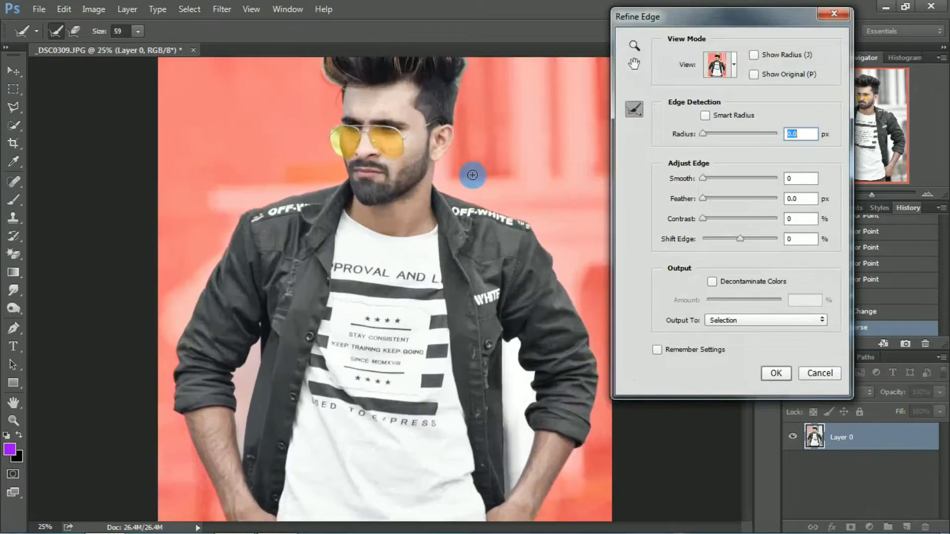
key("ctrl+plus")
left_click_drag(473, 79, 452, 353)
key("ctrl+plus")
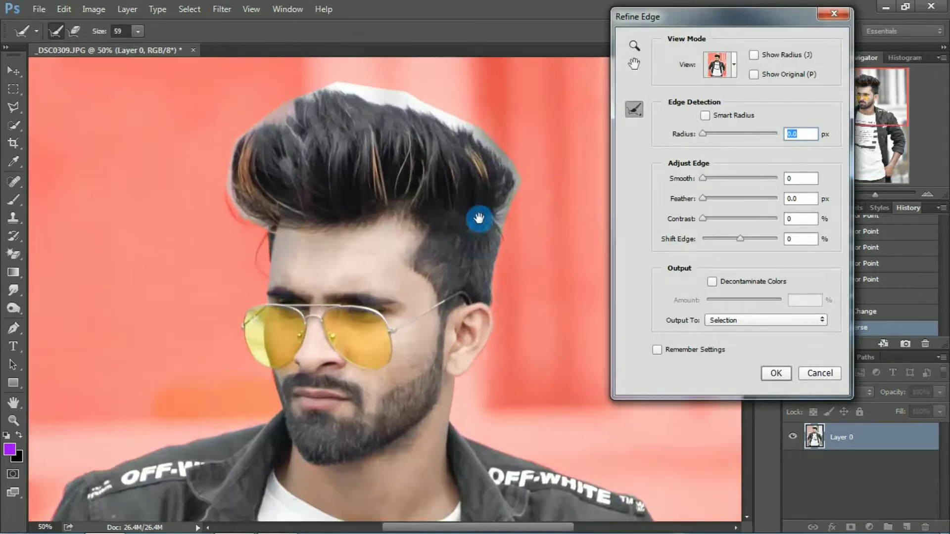
left_click_drag(479, 219, 438, 295)
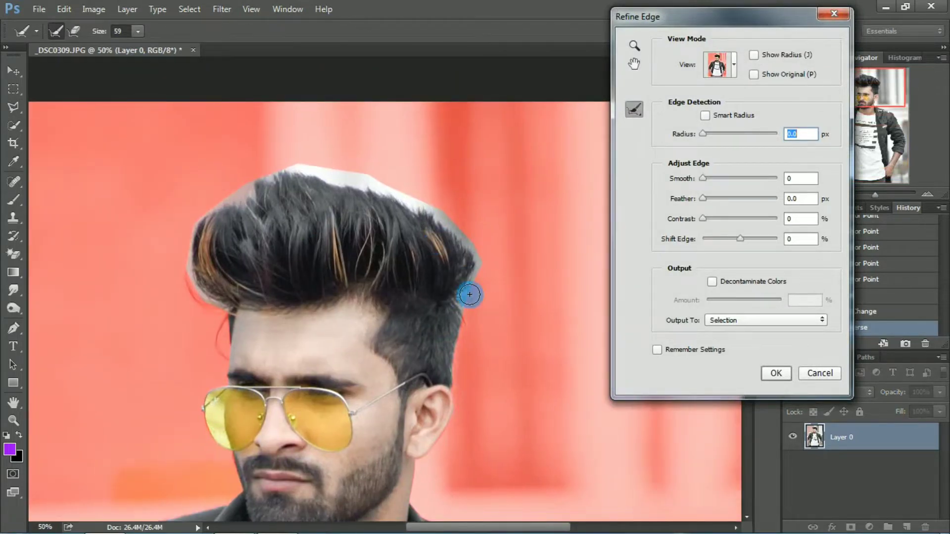
left_click_drag(139, 27, 158, 46)
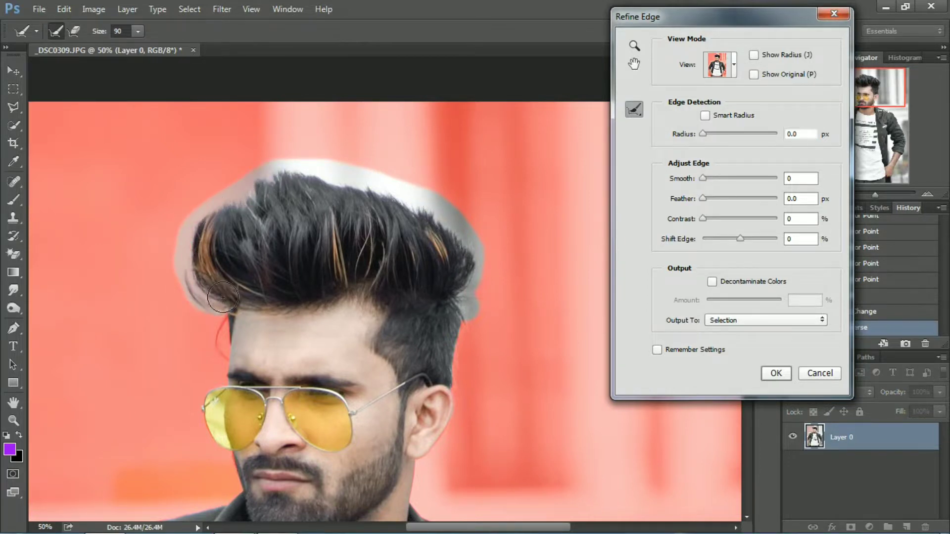
left_click_drag(222, 297, 547, 313)
left_click(789, 379)
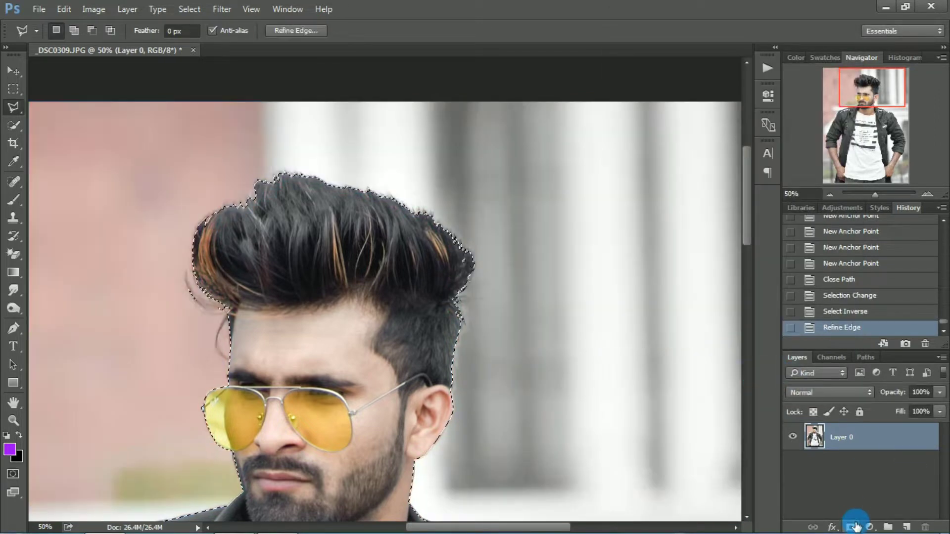
Step: Add a layer mask from the selection and apply it, leaving the man on transparency
left_click(851, 527)
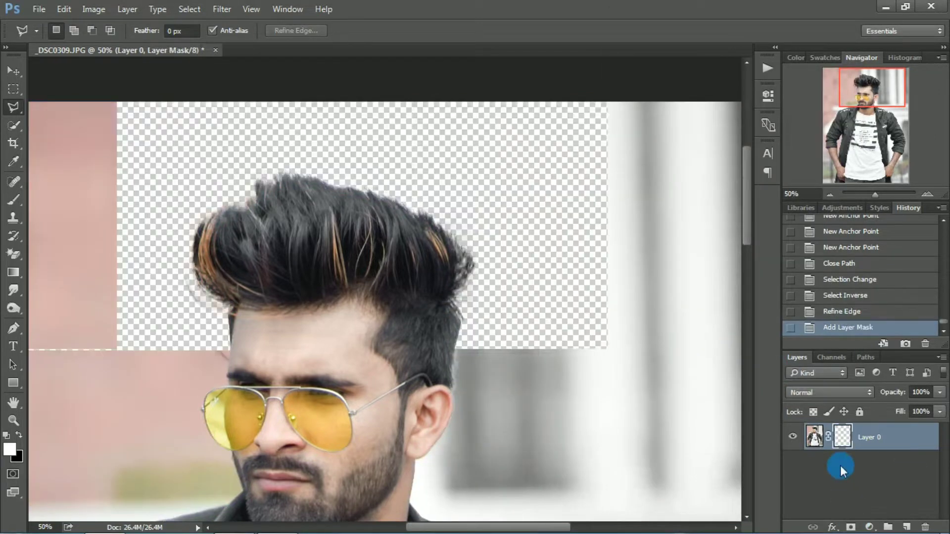
right_click(843, 439)
left_click(838, 335)
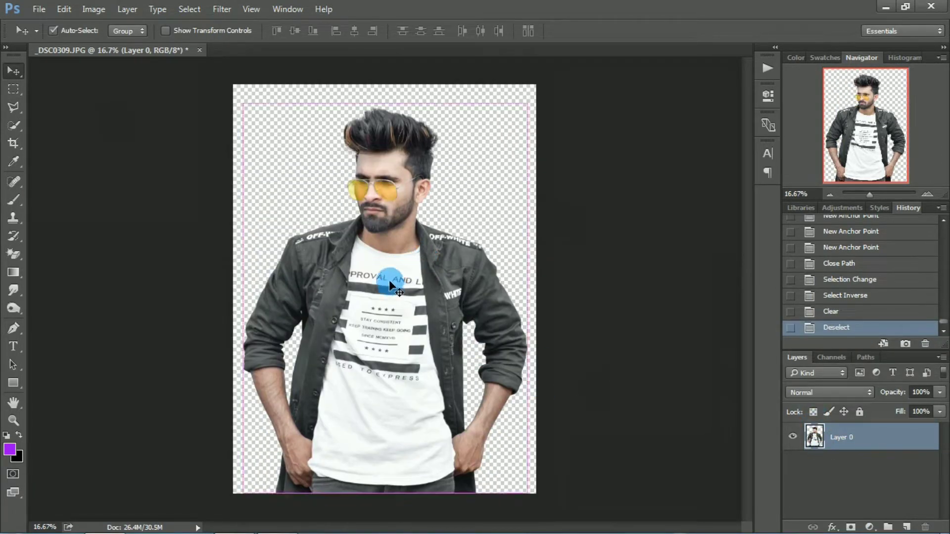
key("ctrl+l")
Step: Set the Levels black input to 29 and midtones to 0.92, then apply
left_click_drag(586, 224, 605, 225)
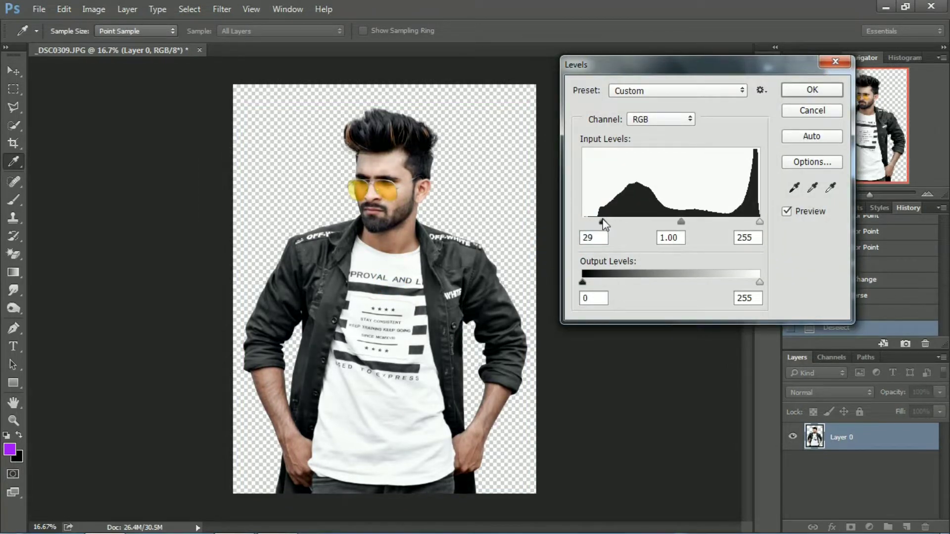
left_click_drag(682, 222, 692, 222)
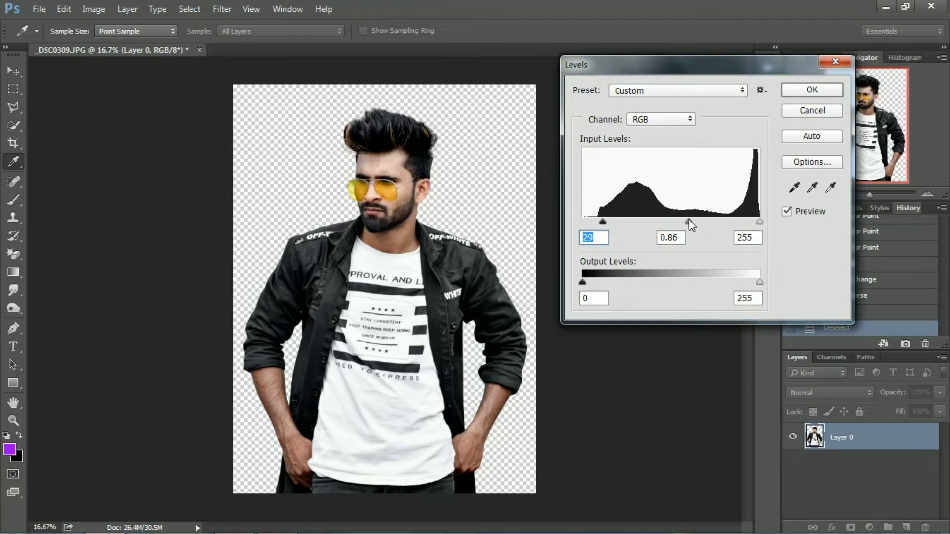
left_click_drag(688, 224, 685, 222)
left_click(802, 90)
Step: Zoom in on the man's forehead and eyebrows
key("v")
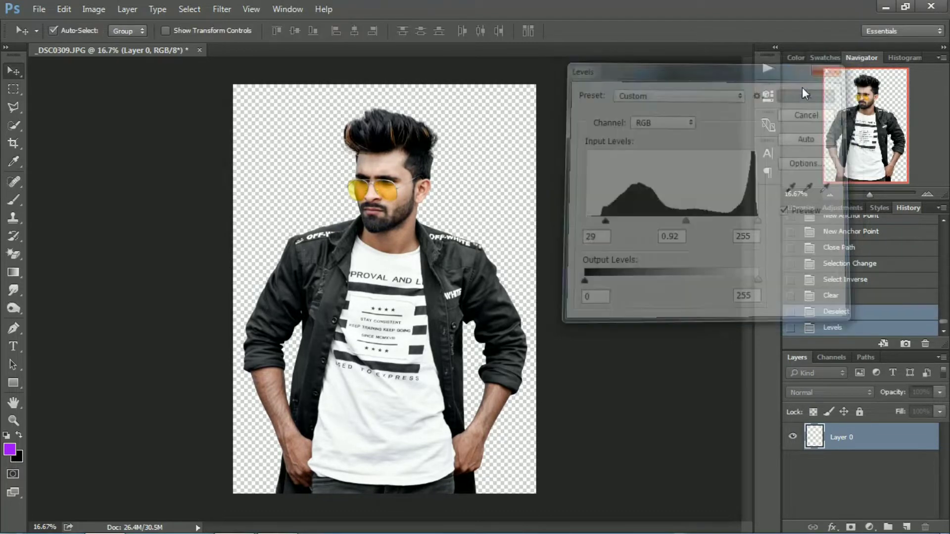
key("ctrl+plus")
left_click_drag(422, 199, 372, 382)
left_click(360, 329)
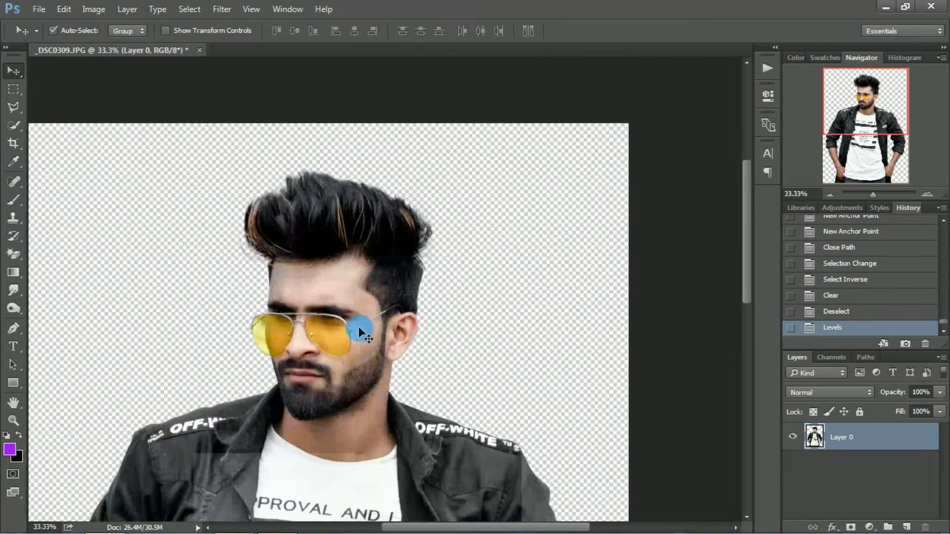
left_click(339, 293)
left_click(367, 329)
left_click(365, 330)
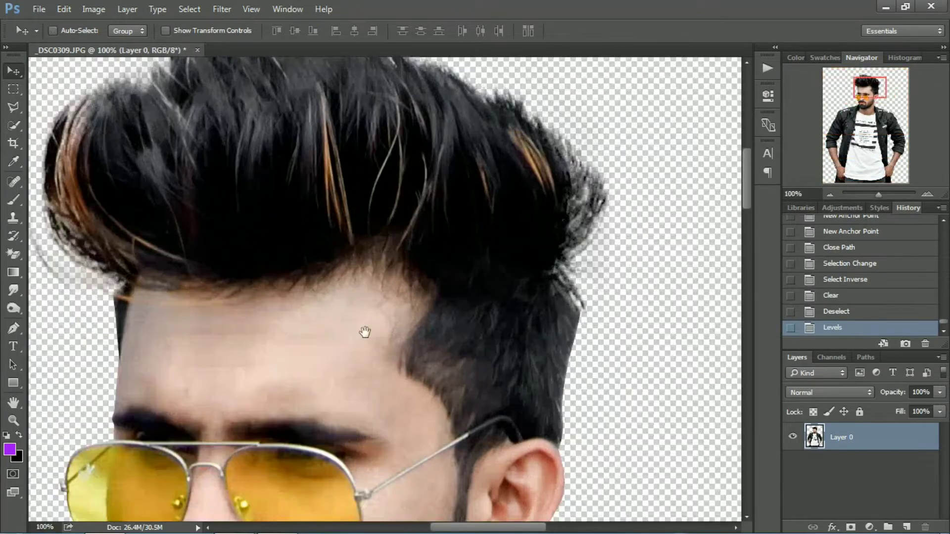
left_click(422, 284)
left_click_drag(97, 353, 308, 267)
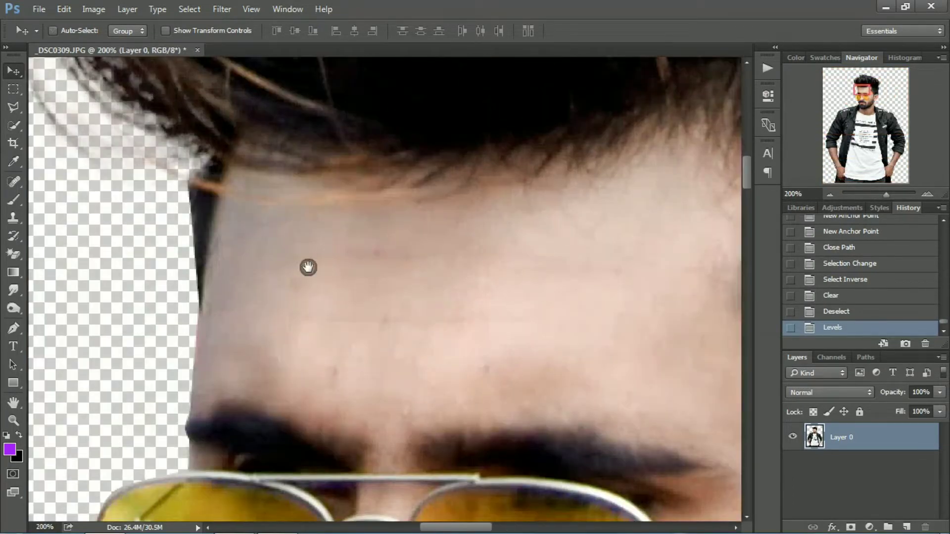
left_click(13, 200)
Step: Load forehead skin tone into the Mixer Brush and blend the forehead skin
right_click(14, 200)
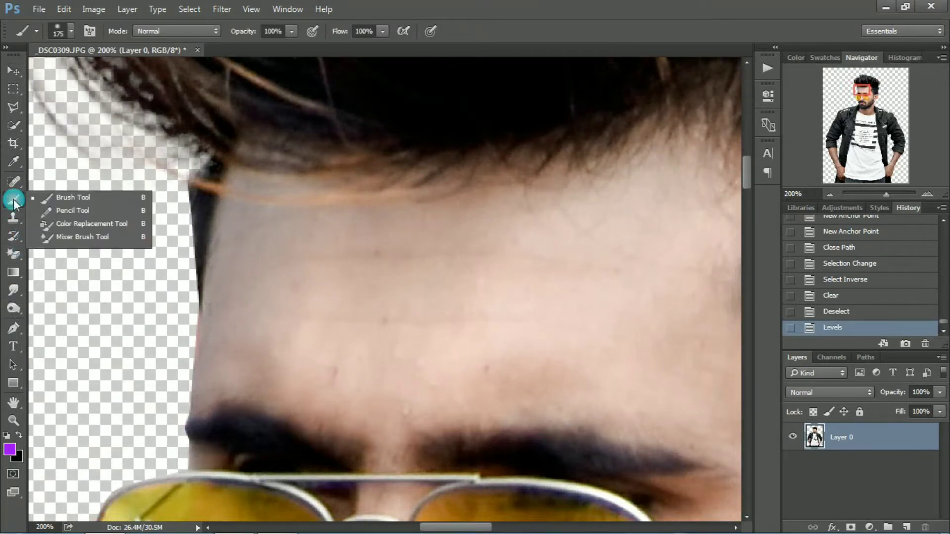
left_click(54, 238)
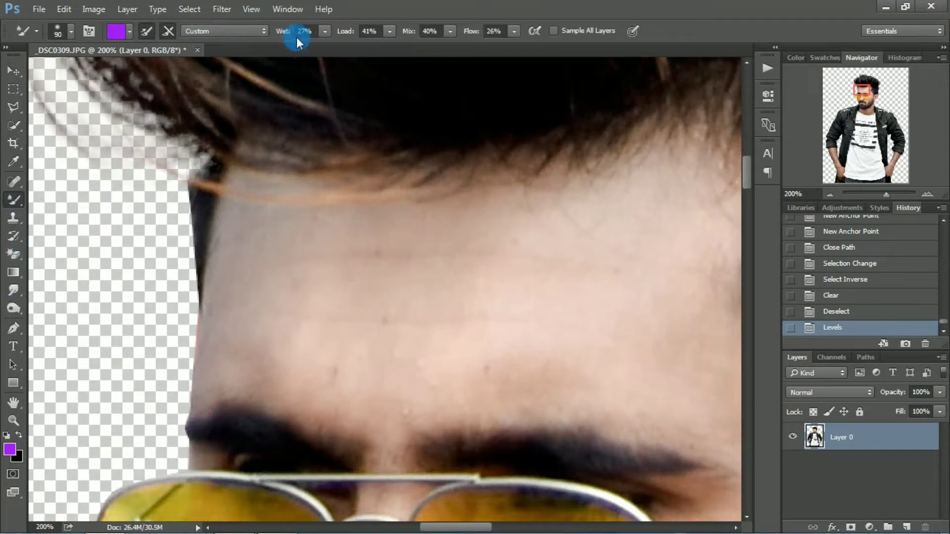
left_click(341, 276, "alt")
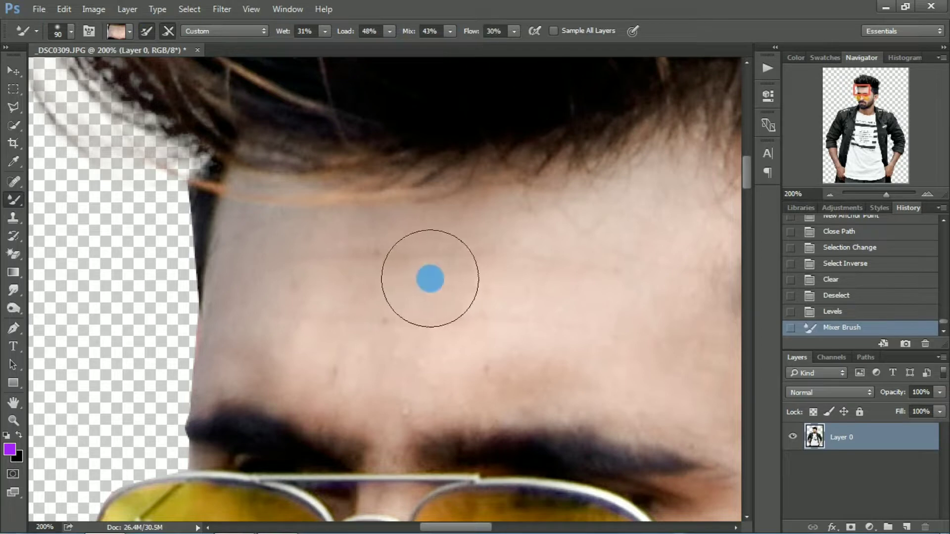
key("bracketright")
key("bracketright")
mouse_move(282, 293)
left_mouse_down()
mouse_move(460, 356)
mouse_move(345, 306)
left_mouse_up()
mouse_move(268, 219)
left_mouse_down()
mouse_move(376, 292)
mouse_move(271, 308)
mouse_move(234, 233)
left_mouse_up()
Step: Shrink the Mixer Brush and work across the face
key("bracketleft")
key("bracketleft")
key("bracketleft")
scroll(208, 287, "down", 3)
scroll(207, 287, "up", 3)
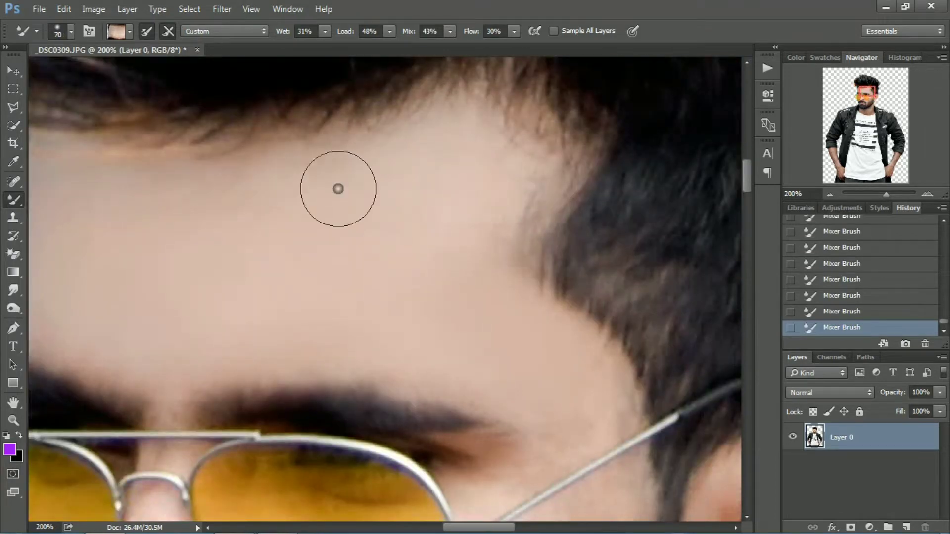
key("bracketleft")
key("bracketleft")
key("bracketleft")
scroll(335, 186, "down", 4)
scroll(335, 186, "right", 2)
left_click_drag(594, 251, 567, 236)
scroll(418, 271, "left", 3)
scroll(392, 297, "down", 3)
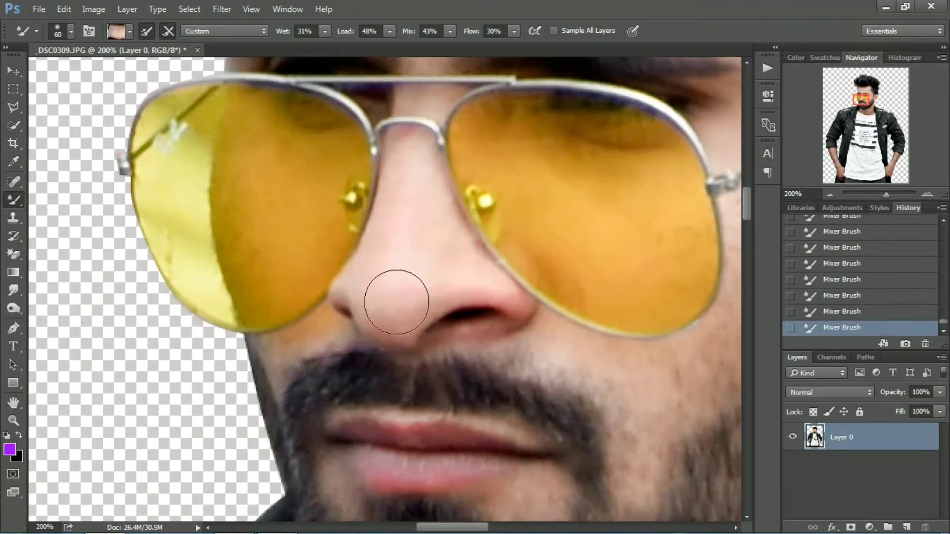
key("bracketleft")
scroll(395, 227, "left", 3)
scroll(537, 252, "right", 3)
scroll(419, 272, "right", 4)
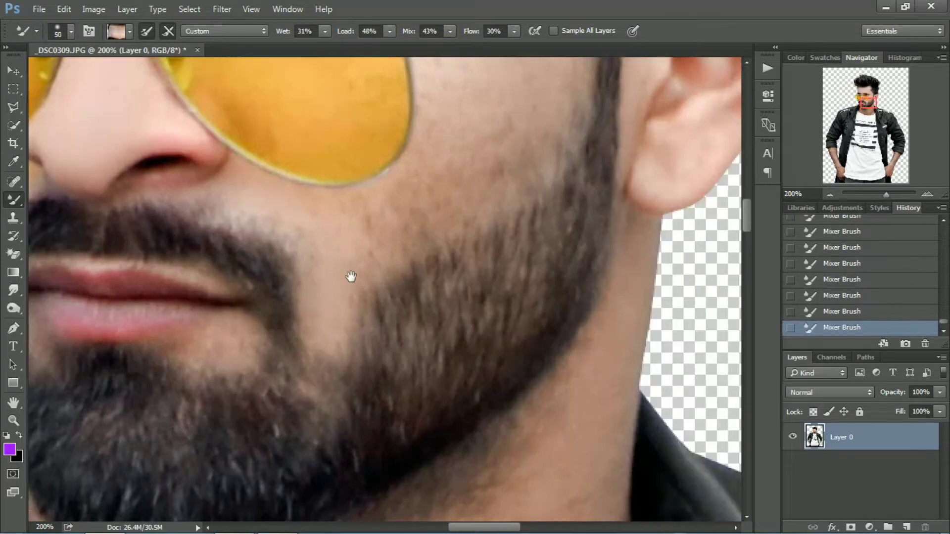
scroll(350, 275, "up", 1)
Step: Resize the brush and blend a patch of skin on the cheek
key("bracketright")
key("bracketright")
key("bracketright")
scroll(475, 162, "up", 3)
scroll(426, 365, "up", 3)
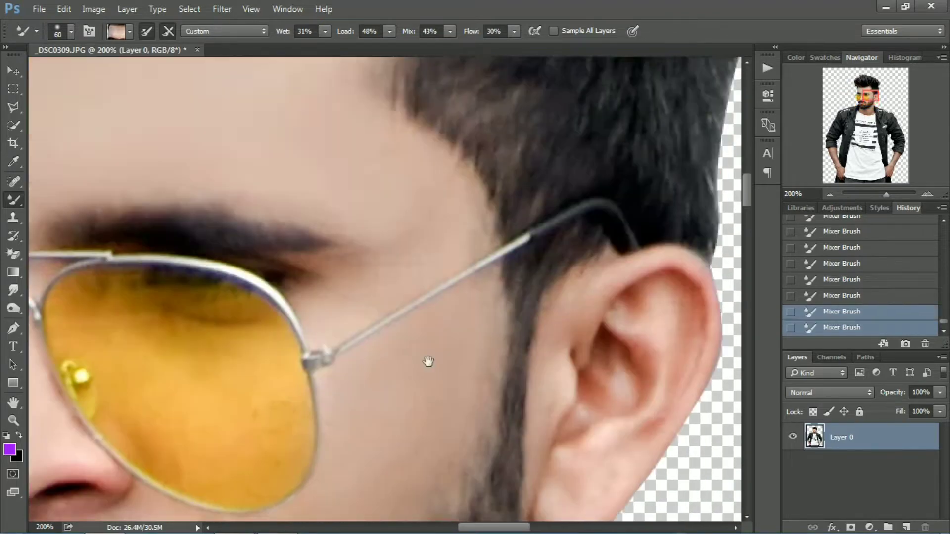
key("bracketleft")
key("bracketleft")
key("bracketleft")
scroll(397, 267, "down", 2, "alt")
left_click(398, 268)
Step: Resize the brush to smooth around the mouth and neck
scroll(373, 307, "up", 2, "alt")
key("bracketleft")
key("bracketleft")
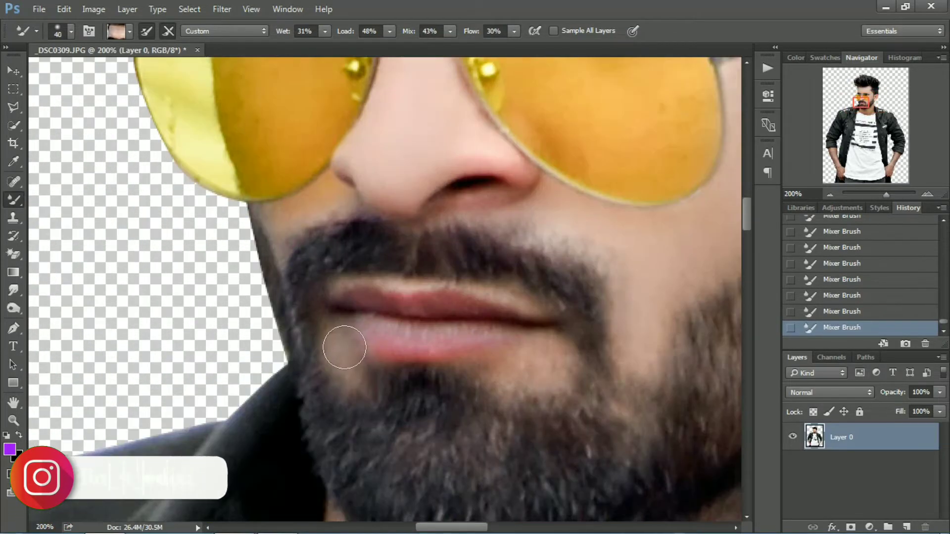
scroll(534, 346, "up", 2)
scroll(529, 324, "down", 3, "alt")
key("bracketright")
key("bracketright")
key("bracketright")
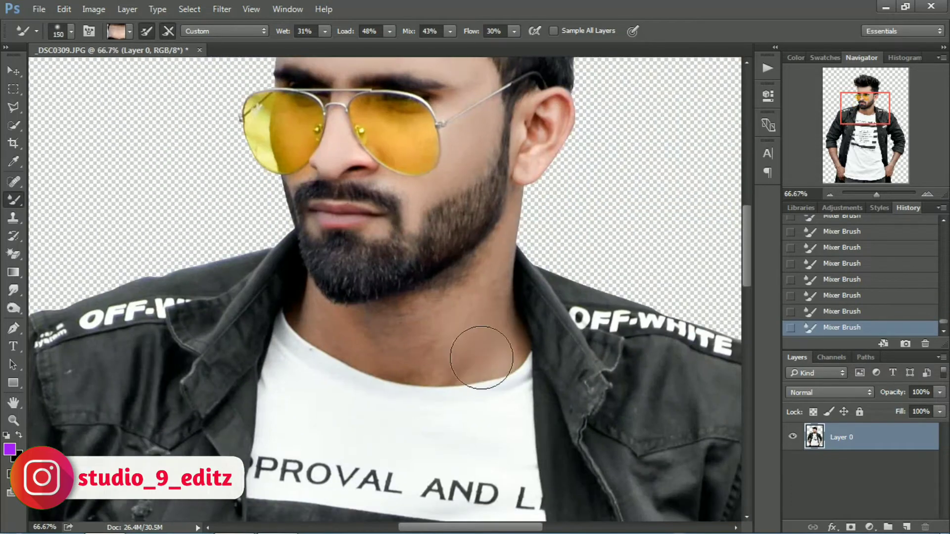
scroll(433, 298, "up", 1, "alt")
scroll(435, 307, "up", 5)
scroll(435, 307, "right", 3)
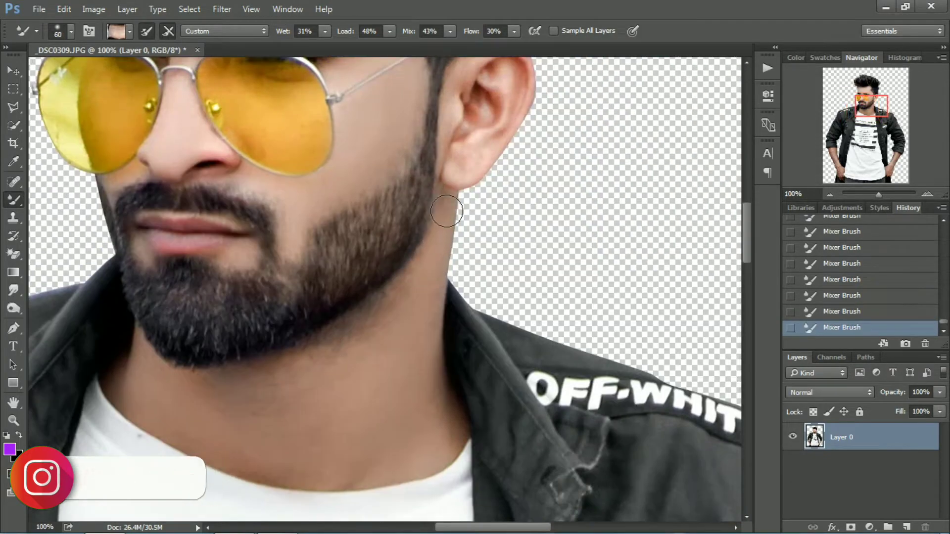
key("bracketleft")
key("bracketleft")
key("bracketleft")
scroll(387, 323, "down", 2, "alt")
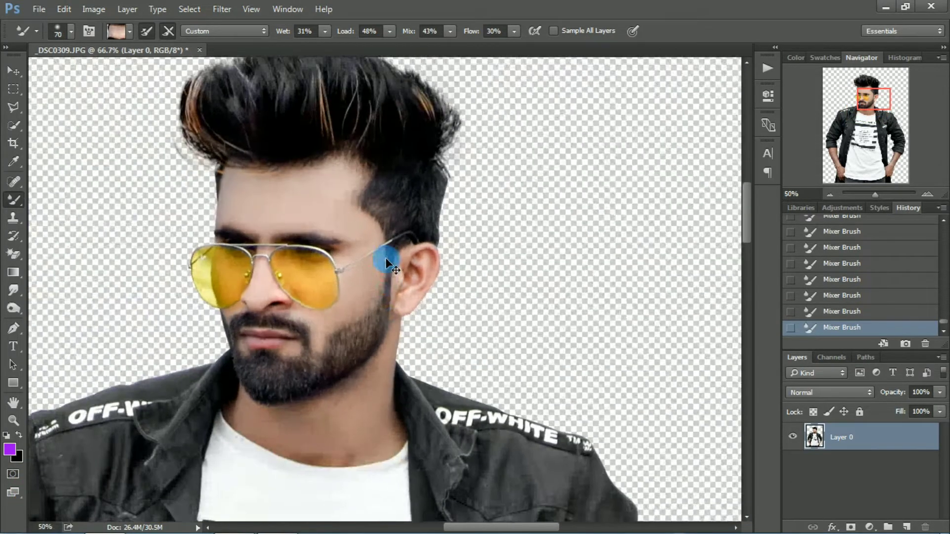
scroll(388, 254, "down", 3, "alt")
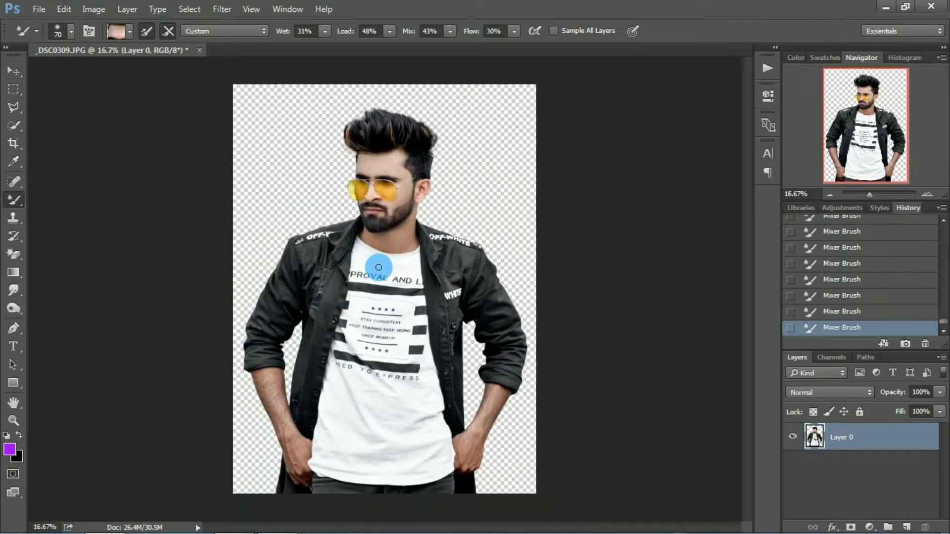
Step: Zoom to the forearm and smooth its skin texture with a larger brush
key("ctrl+plus")
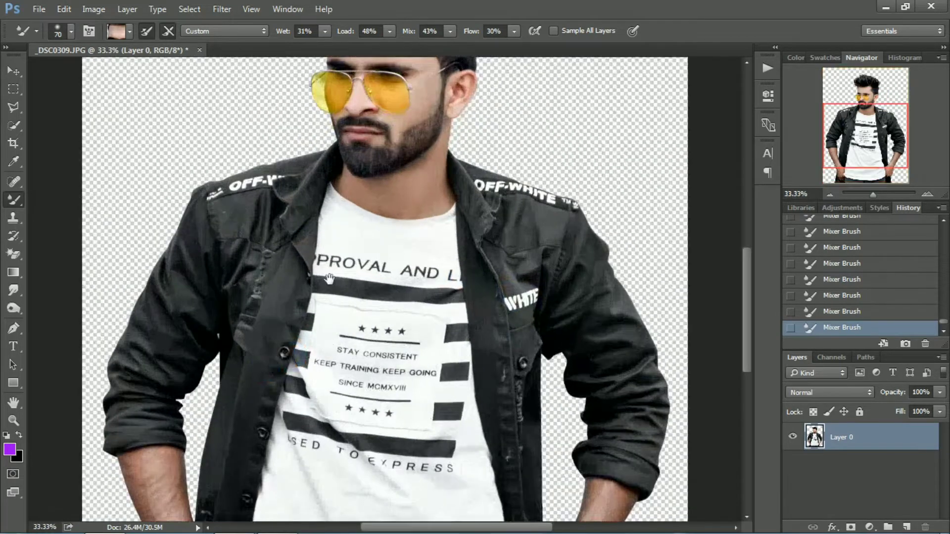
key("ctrl+plus")
mouse_move(329, 279)
left_mouse_down()
mouse_move(418, 238)
mouse_move(365, 233)
left_mouse_up()
key("bracketright")
key("bracketright")
key("bracketright")
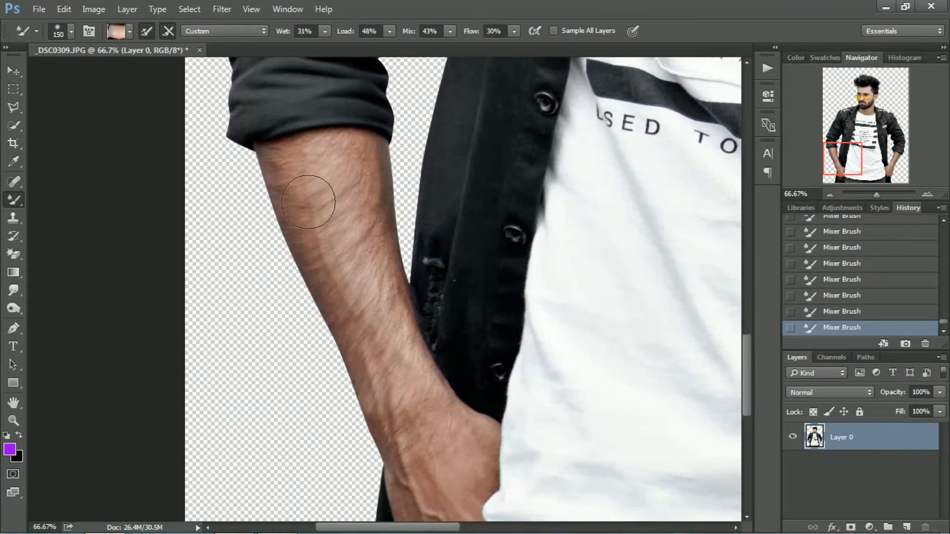
left_click_drag(351, 156, 297, 192)
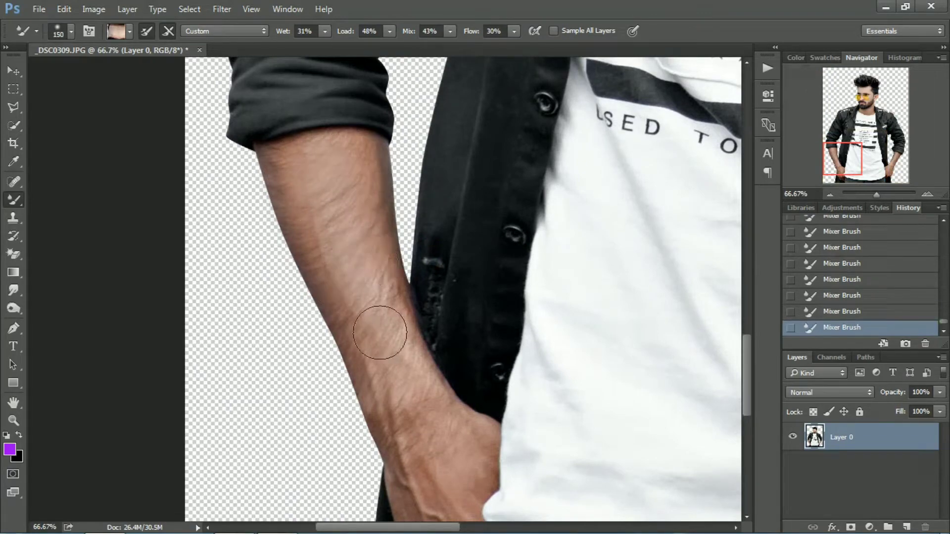
Step: Pan to the other forearm, enlarge the brush, and zoom back out to the whole portrait
left_click_drag(584, 405, 308, 339)
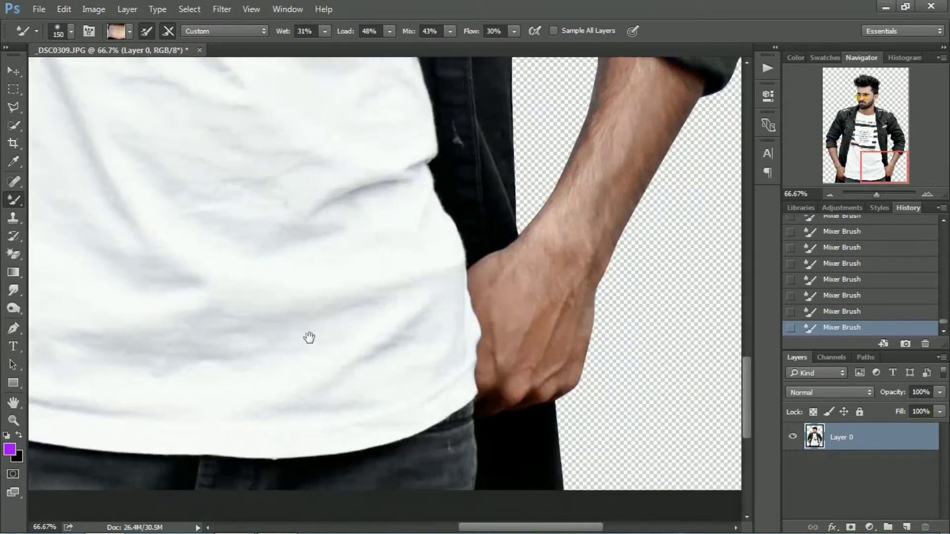
mouse_move(618, 114)
left_mouse_down()
mouse_move(486, 195)
mouse_move(399, 377)
left_mouse_up()
key("bracketright")
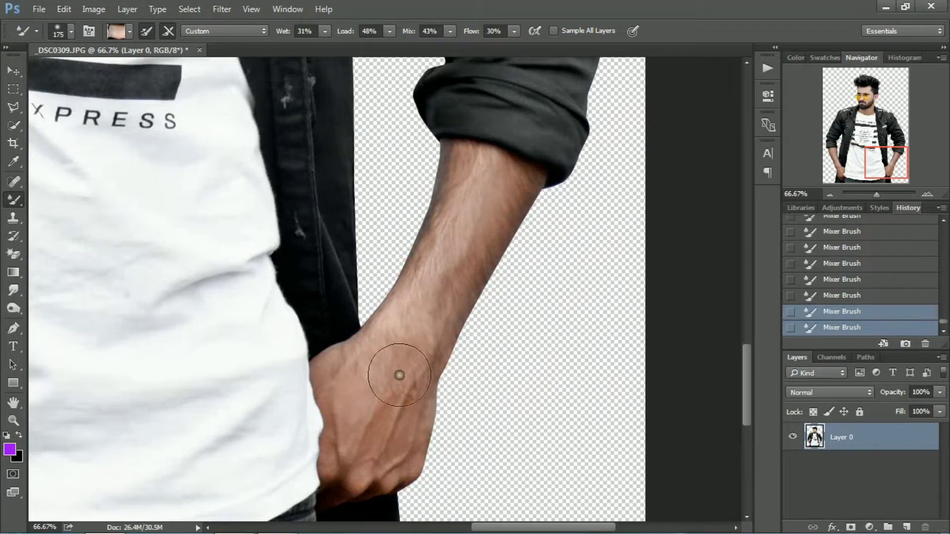
key("ctrl+minus")
key("ctrl+minus")
key("ctrl+minus")
key("ctrl+minus")
key("ctrl+plus")
Step: Drag the building photo into the portrait and position it to fill the canvas
left_click(10, 73)
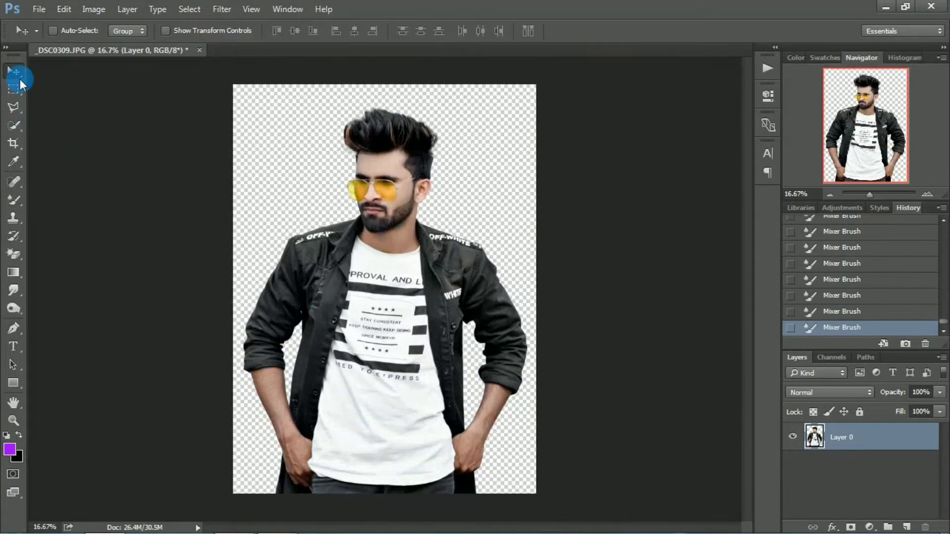
left_click(300, 149)
left_click(232, 49)
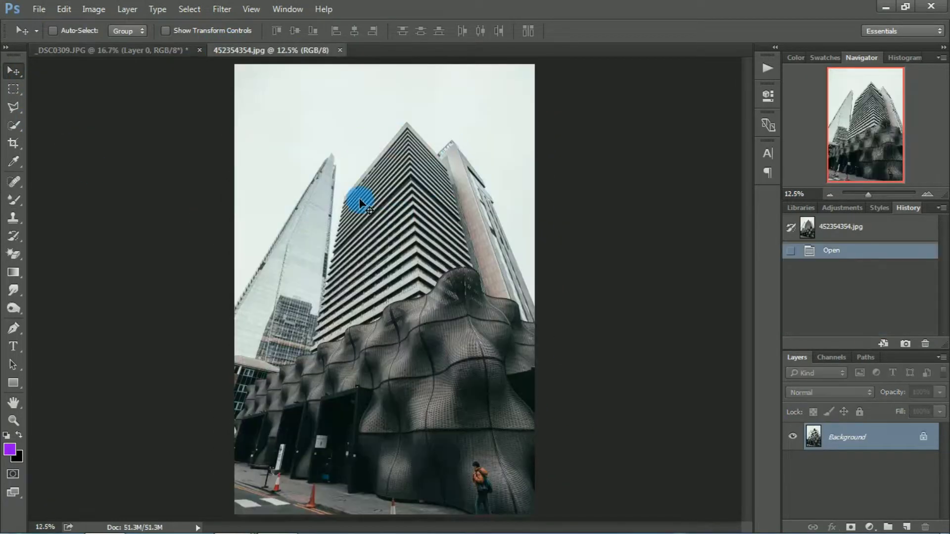
key("ctrl+minus")
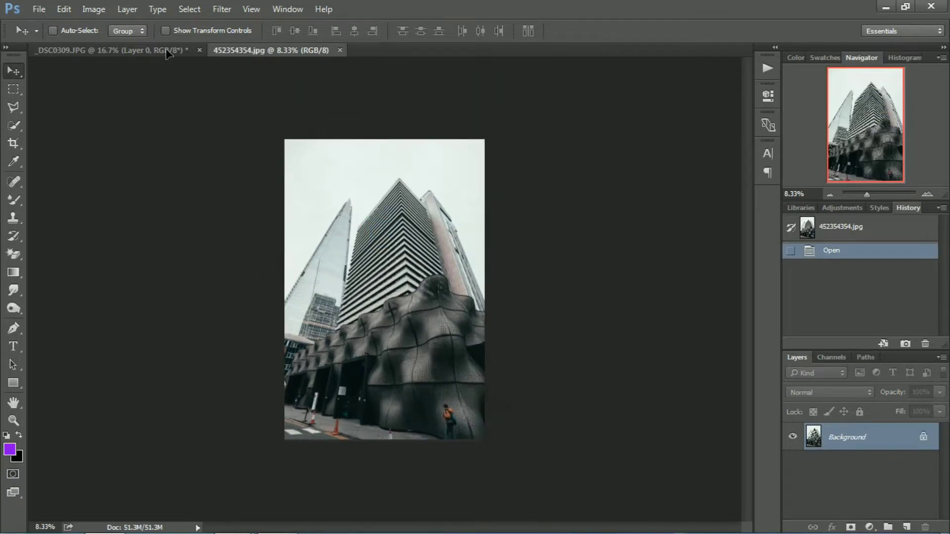
left_click_drag(294, 155, 477, 323)
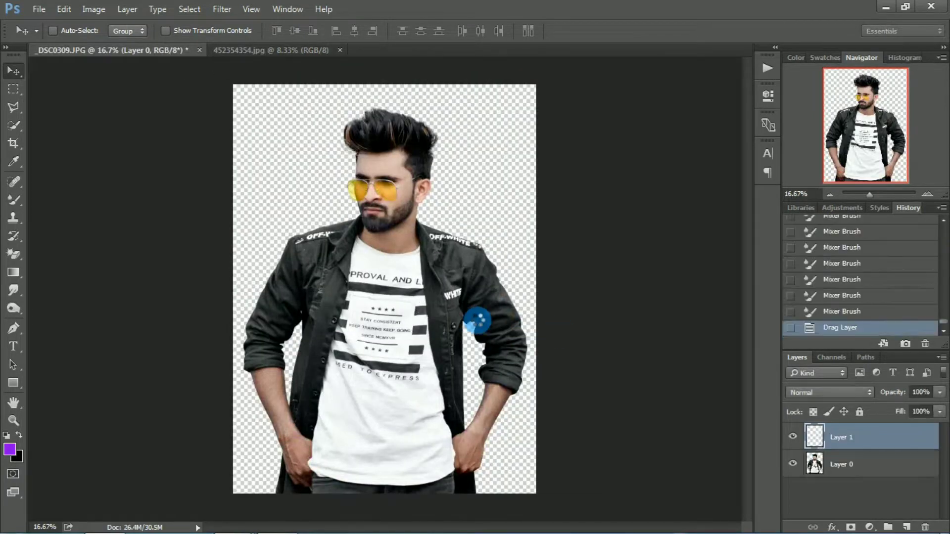
left_click_drag(421, 332, 381, 210)
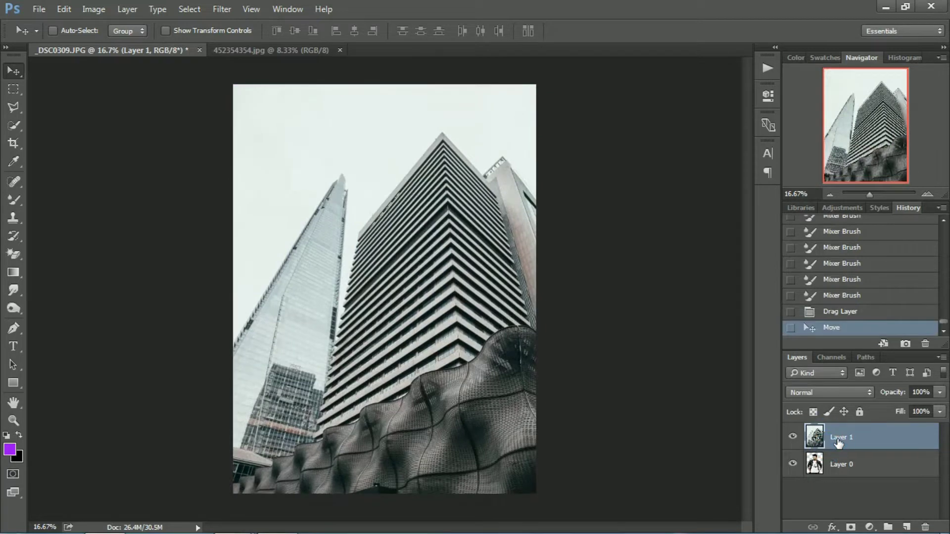
Step: Move the building layer beneath the man, crop the canvas, and nudge the backdrop down
left_click_drag(838, 443, 839, 482)
left_click_drag(509, 238, 522, 244)
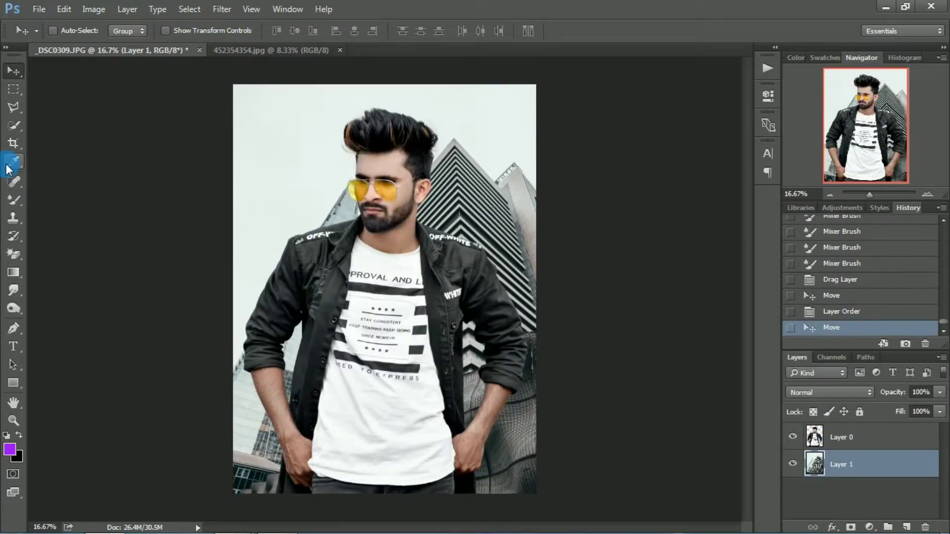
left_click(14, 145)
double_click(254, 191)
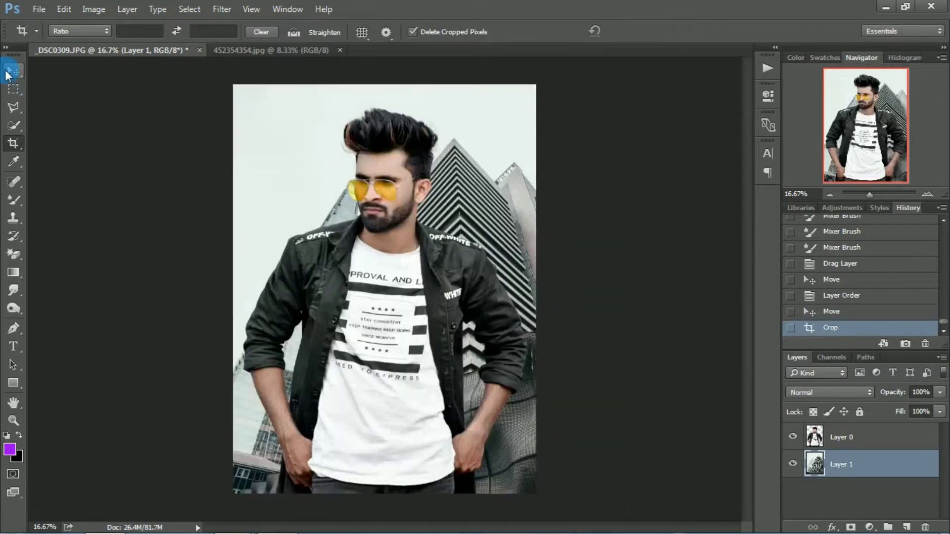
key("v")
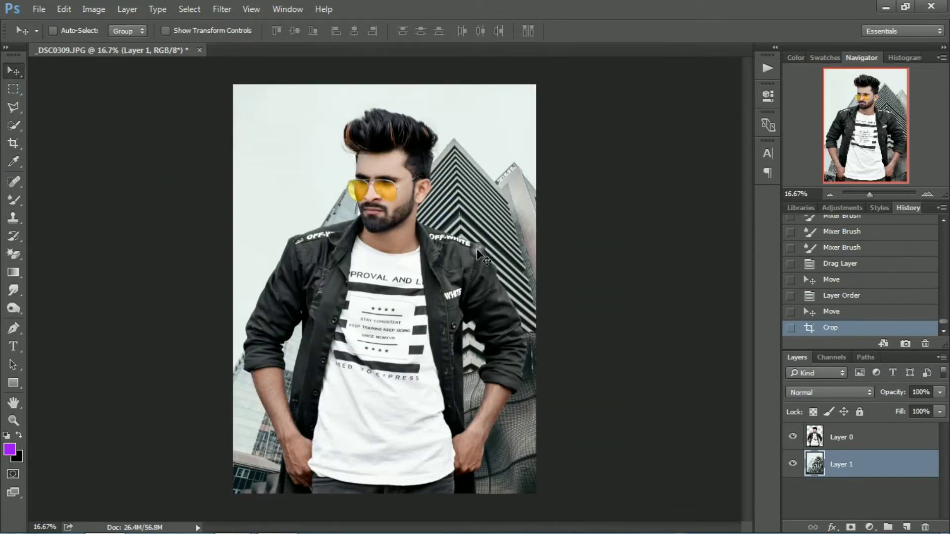
left_click_drag(478, 253, 478, 264)
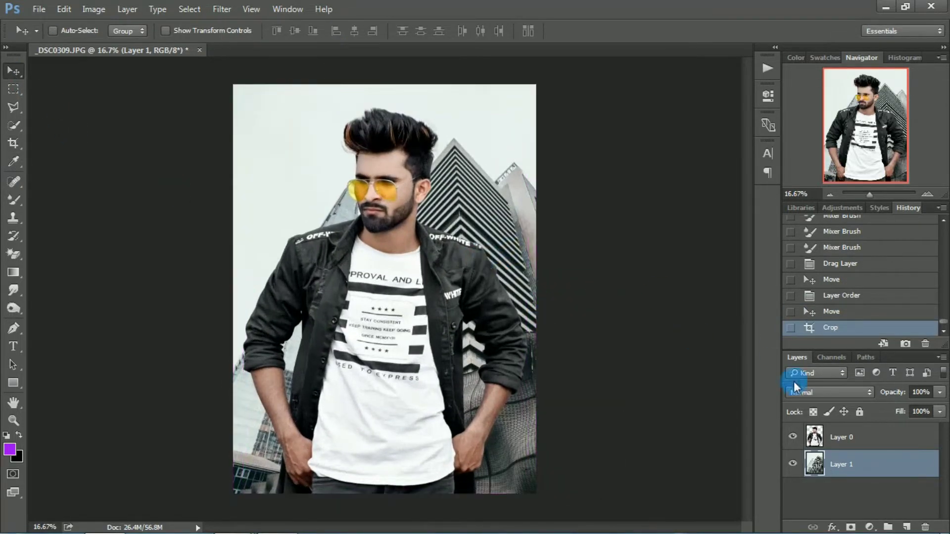
Step: Quick-select the sky and building backdrop behind the man
left_click(13, 125)
left_click(55, 123)
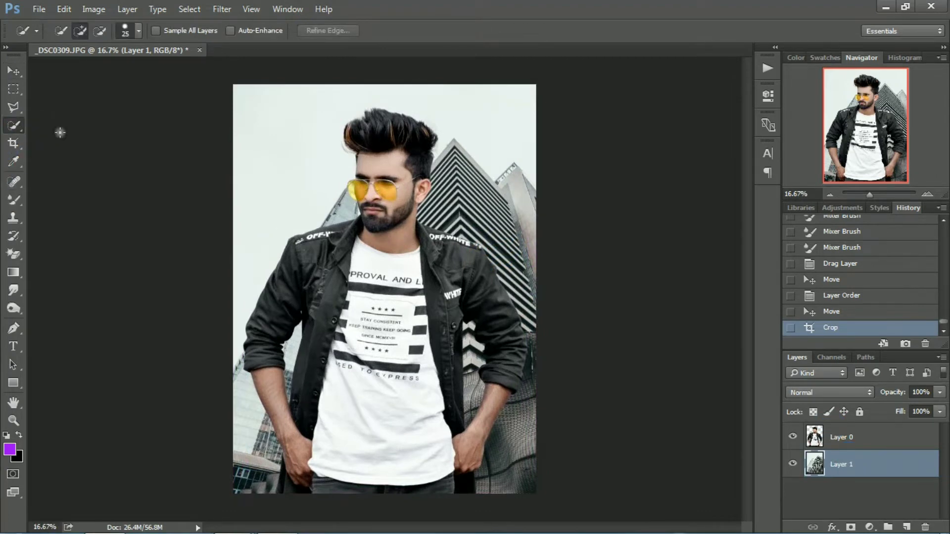
key("bracketright")
left_click(138, 30)
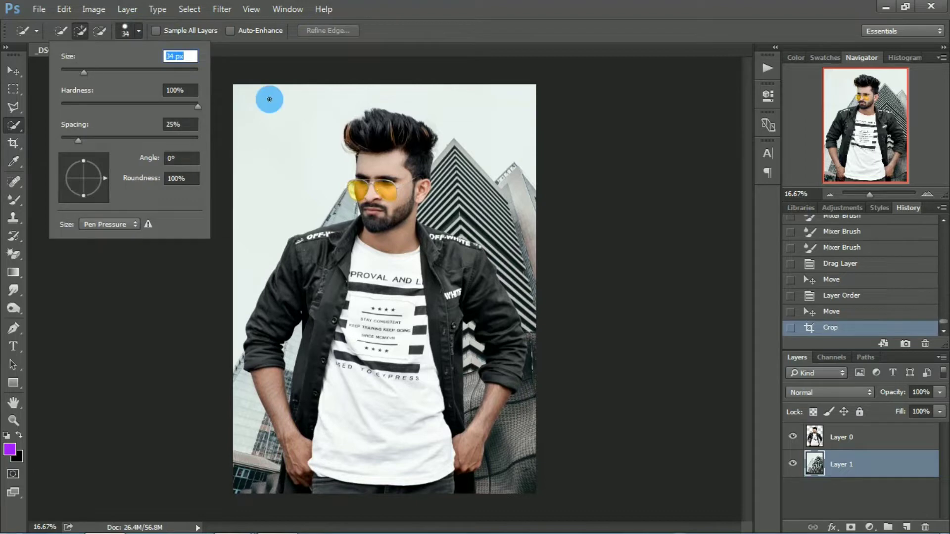
left_click(272, 101)
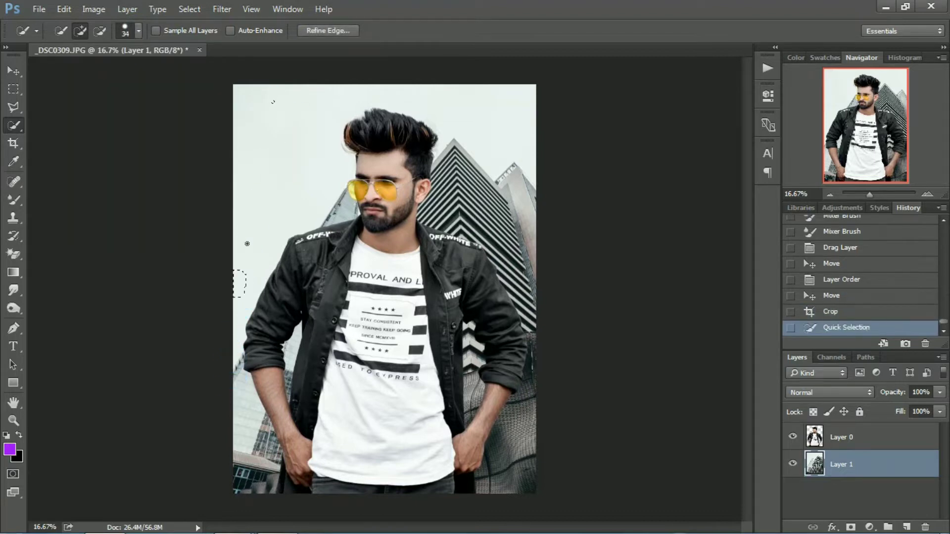
left_click_drag(279, 152, 296, 127)
left_click(488, 158)
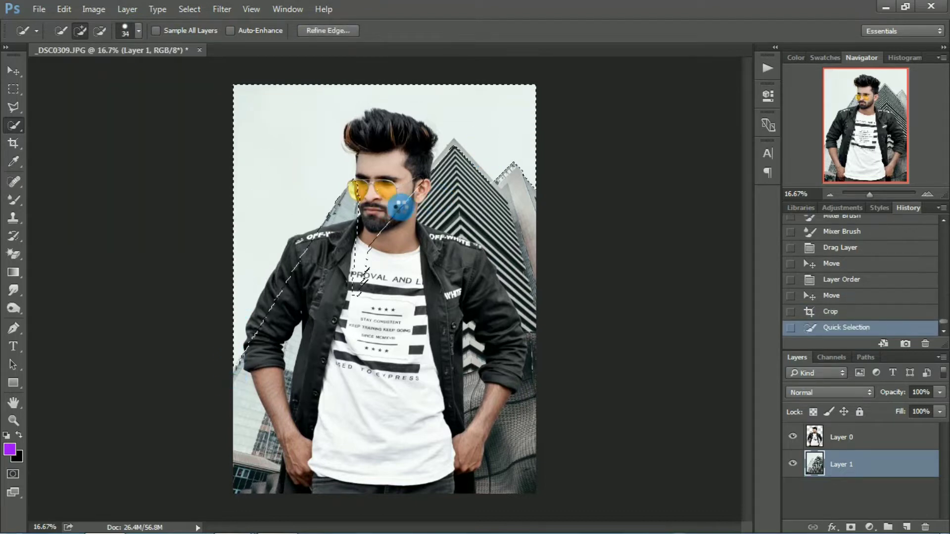
left_click(400, 206)
left_click(793, 437)
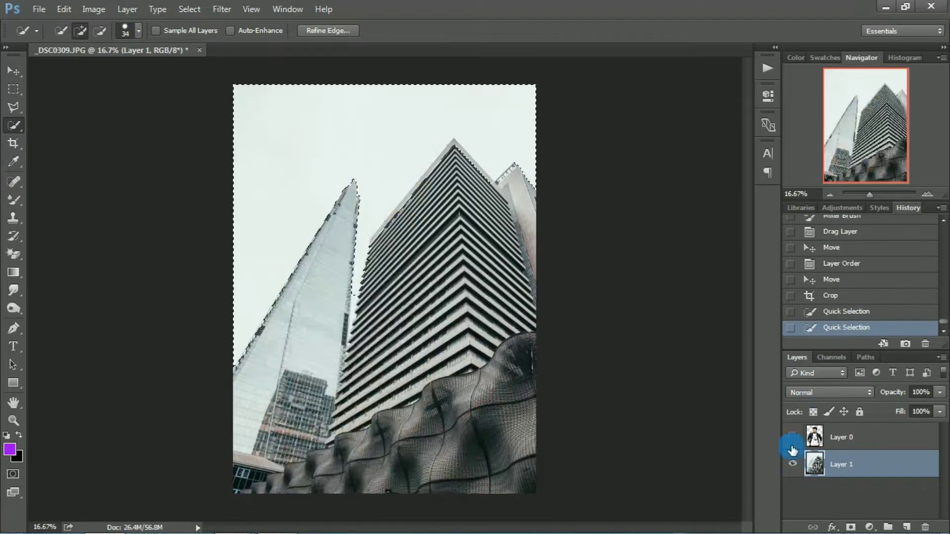
Step: Raise Shadows, Blacks, Whites and Highlights in the Camera Raw Filter, then deselect
left_click(220, 9)
left_click(264, 88)
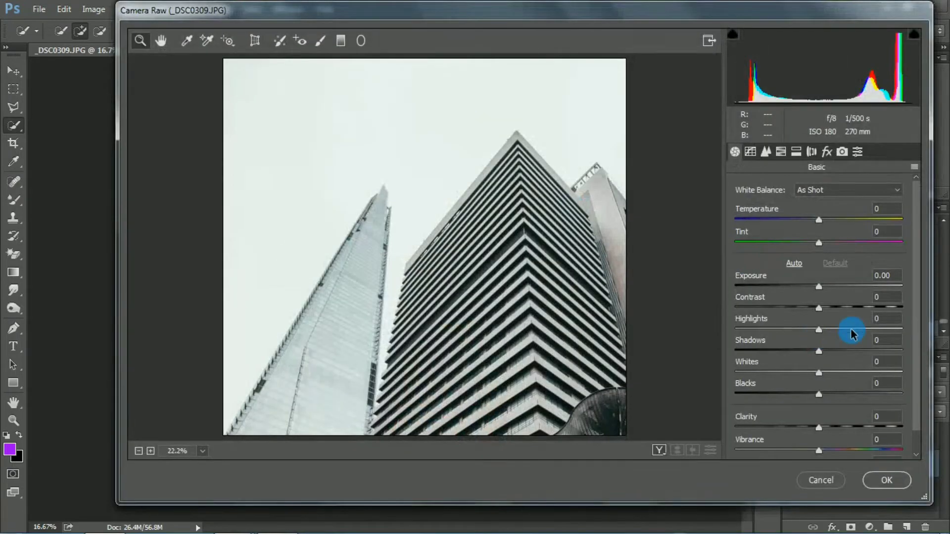
left_click(855, 351)
left_click(855, 395)
left_click(845, 372)
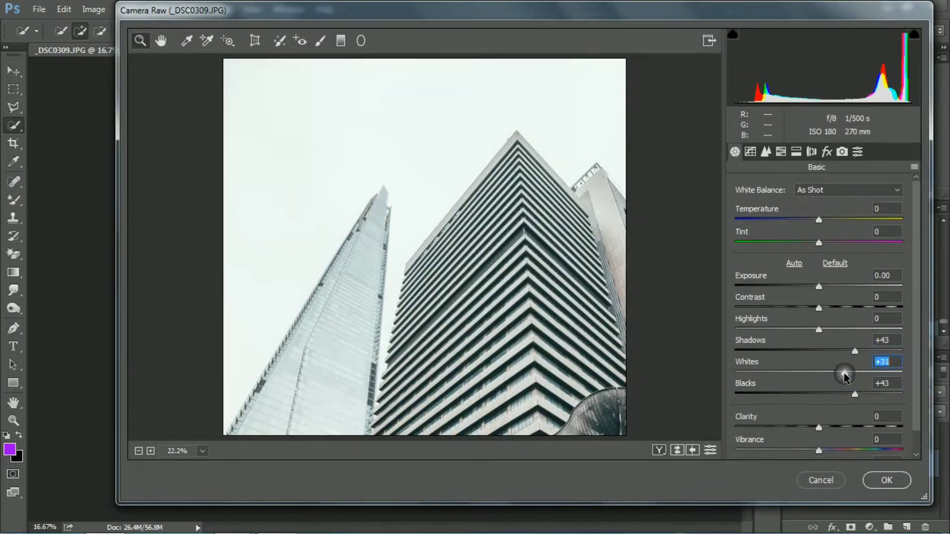
left_click_drag(852, 333, 876, 330)
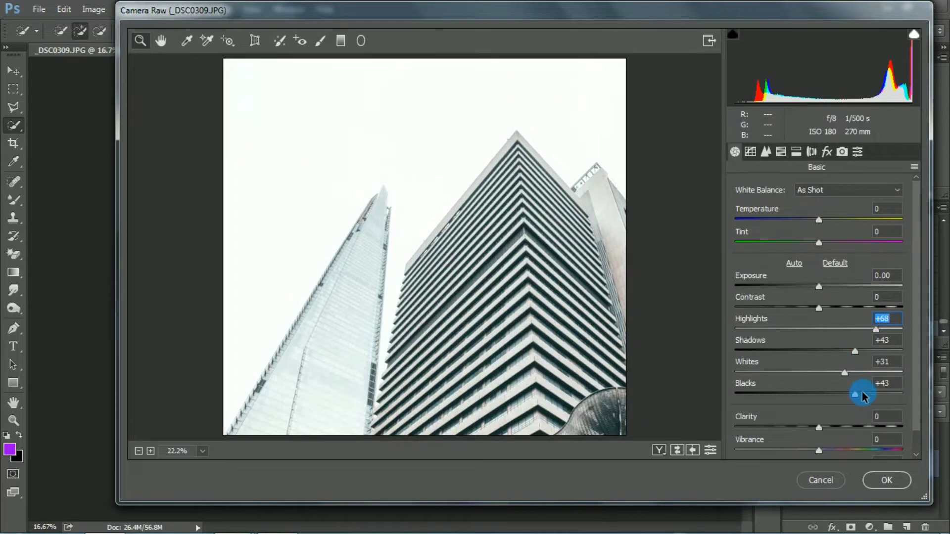
left_click(886, 481)
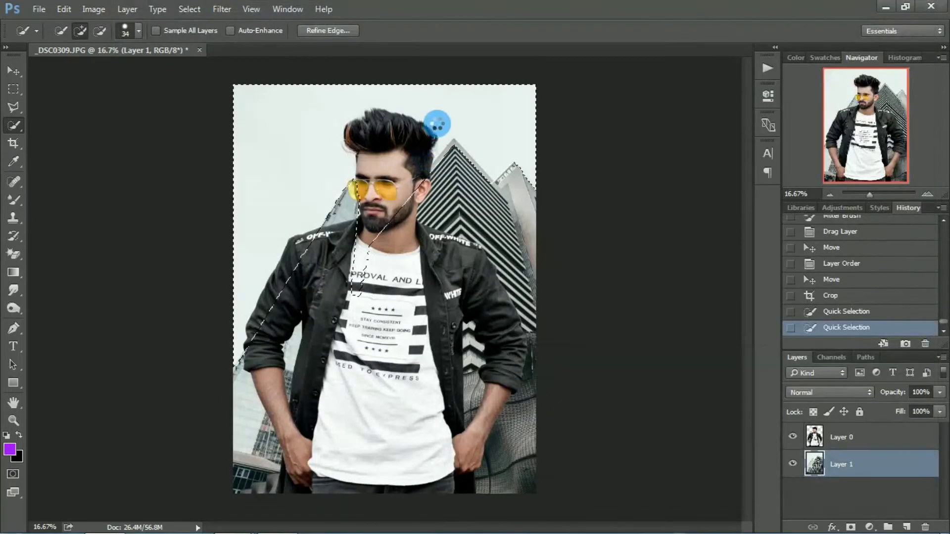
right_click(437, 123)
left_click(460, 129)
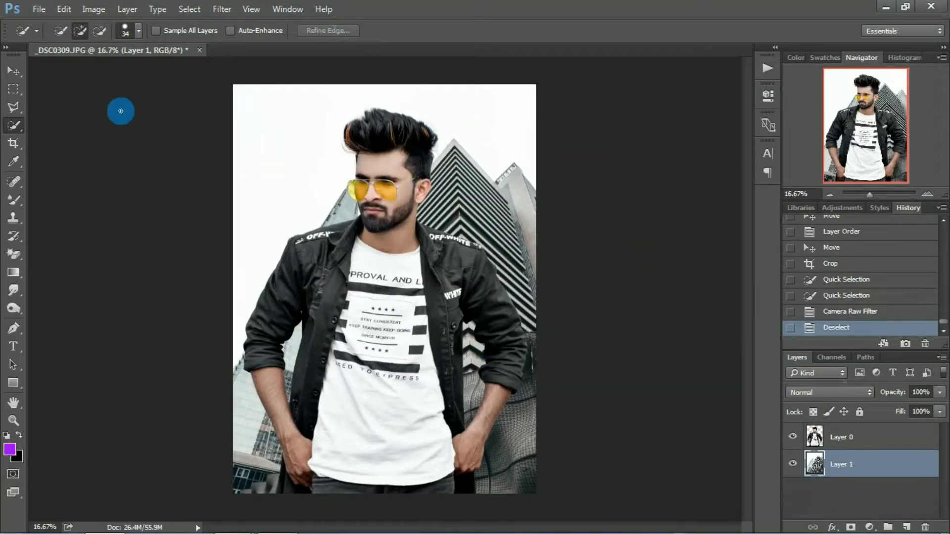
Step: Set Aquas saturation to -100 in the Camera Raw HSL/Grayscale panel
left_click(13, 76)
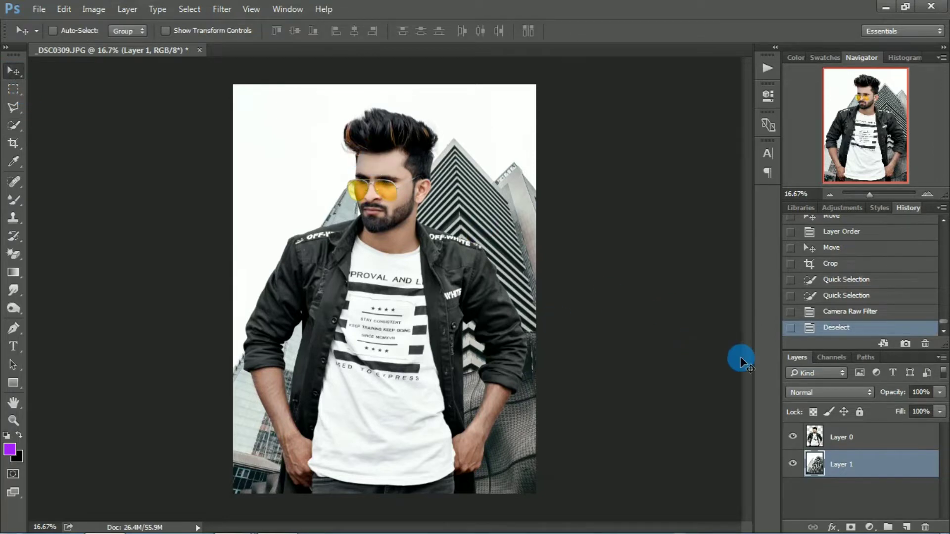
left_click(220, 9)
left_click(246, 89)
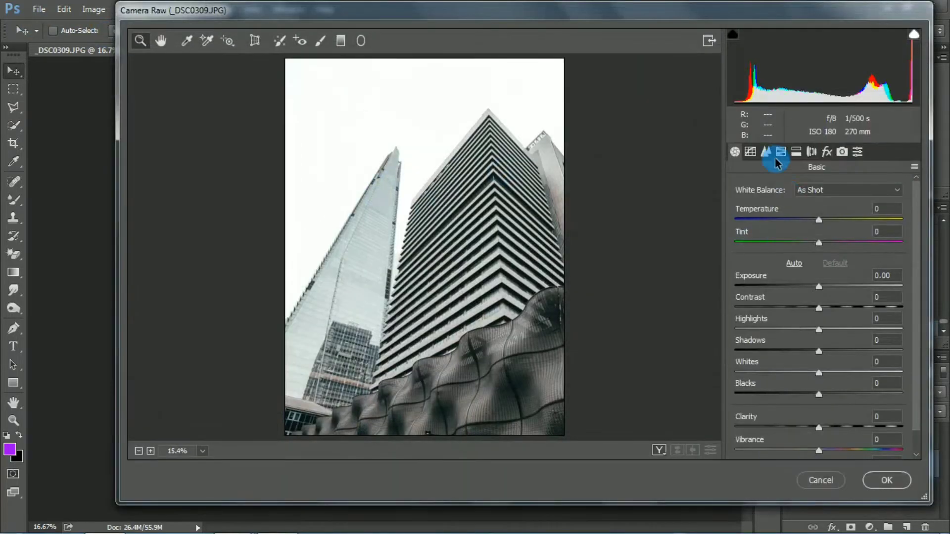
left_click(781, 151)
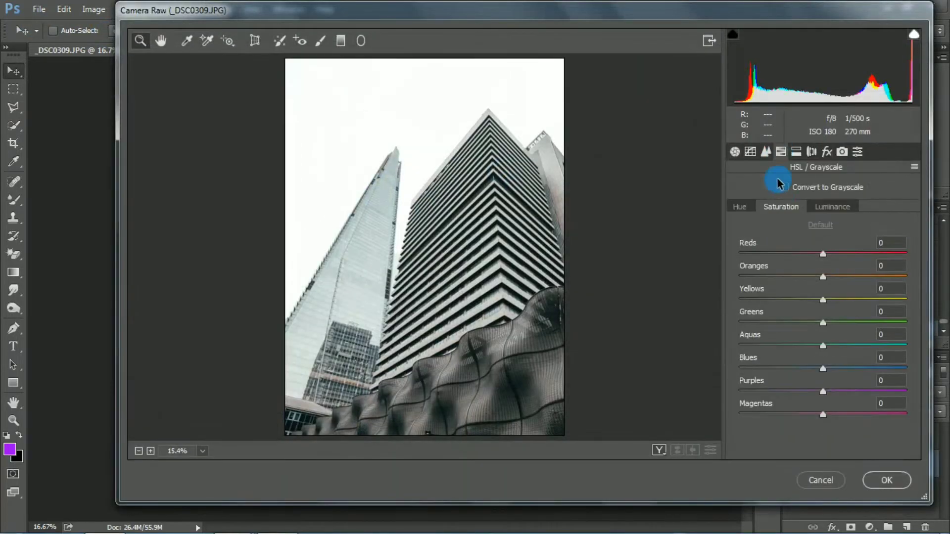
left_click_drag(744, 349, 737, 349)
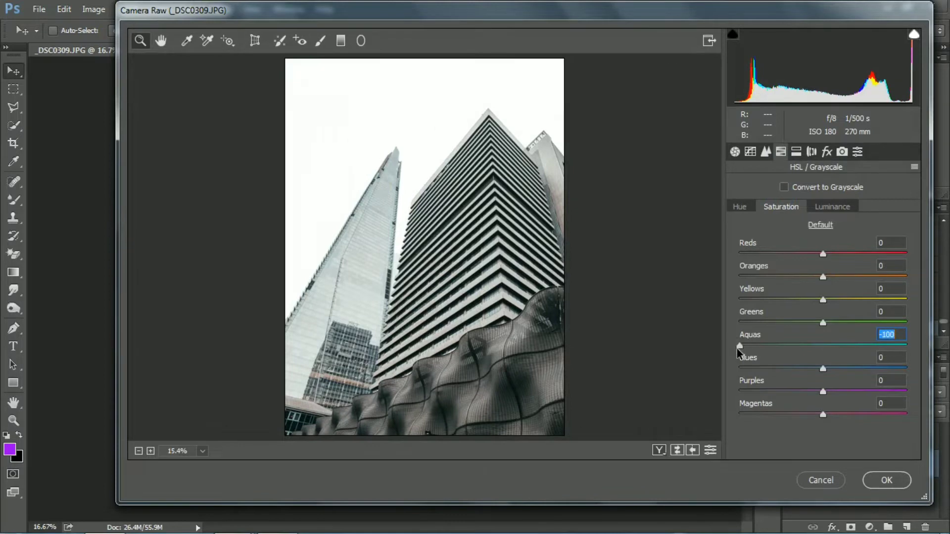
left_click(883, 480)
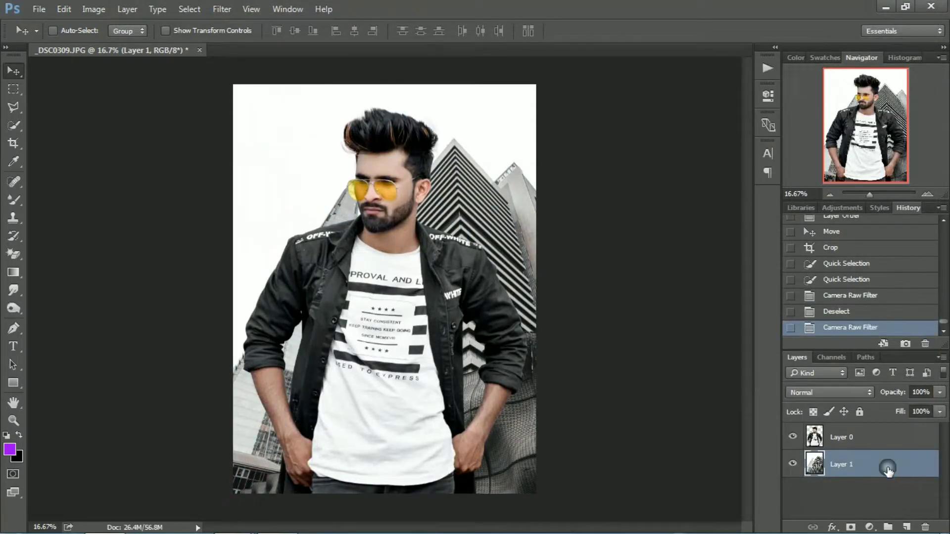
Step: Apply a Box Blur with a 19-pixel radius to the building backdrop
left_click(224, 12)
left_click(222, 163)
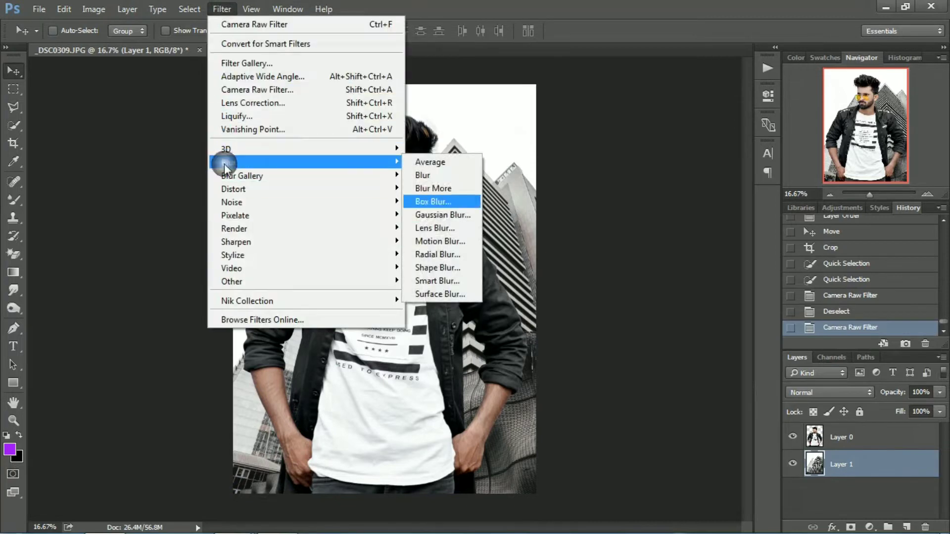
left_click(436, 202)
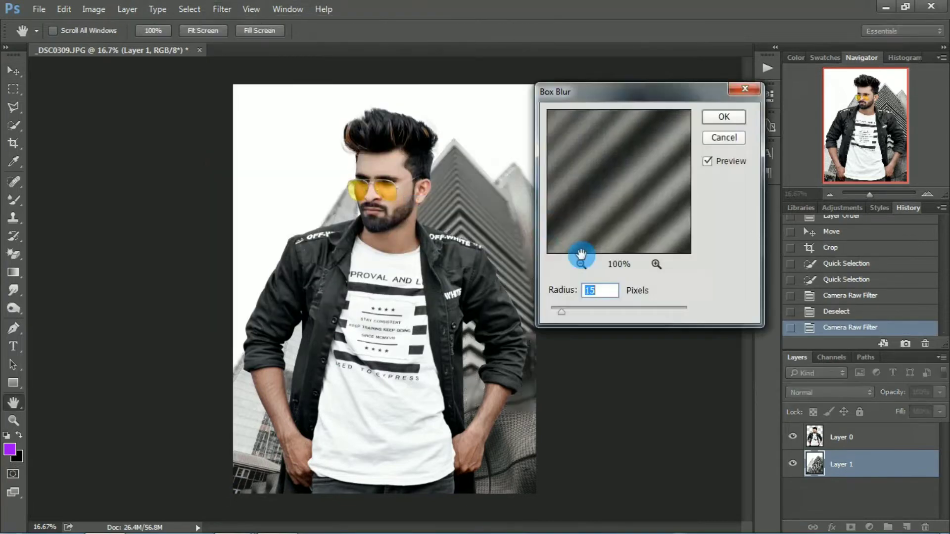
left_click_drag(560, 312, 565, 312)
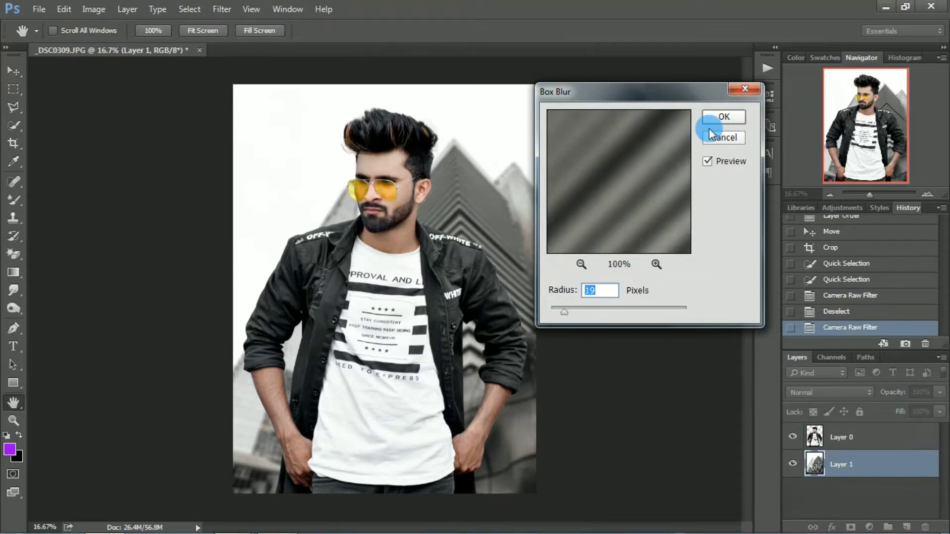
left_click(717, 117)
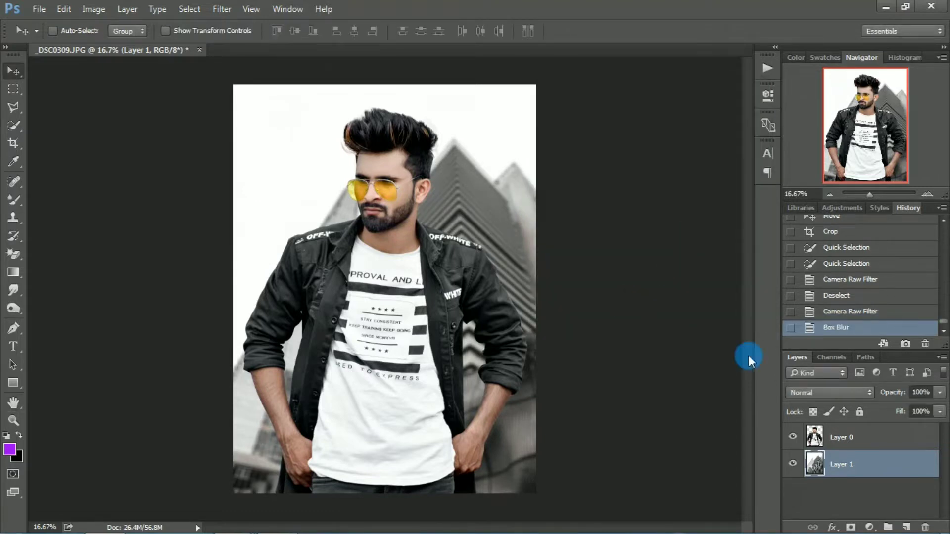
left_click(836, 438)
Step: Zoom in on the hair edge and erase the white fringe with a progressively smaller Eraser brush
key("ctrl+plus")
key("ctrl+plus")
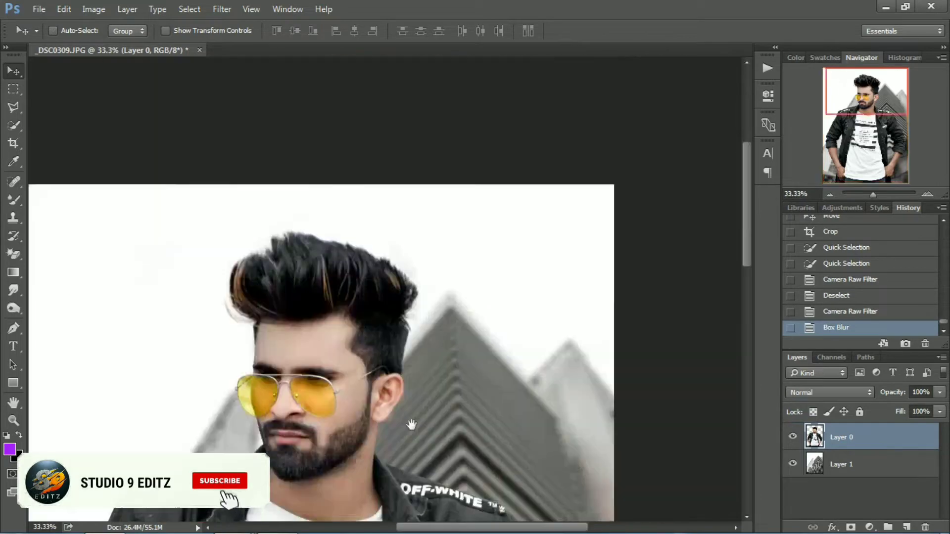
mouse_move(411, 425)
left_mouse_down()
mouse_move(476, 314)
mouse_move(378, 427)
left_mouse_up()
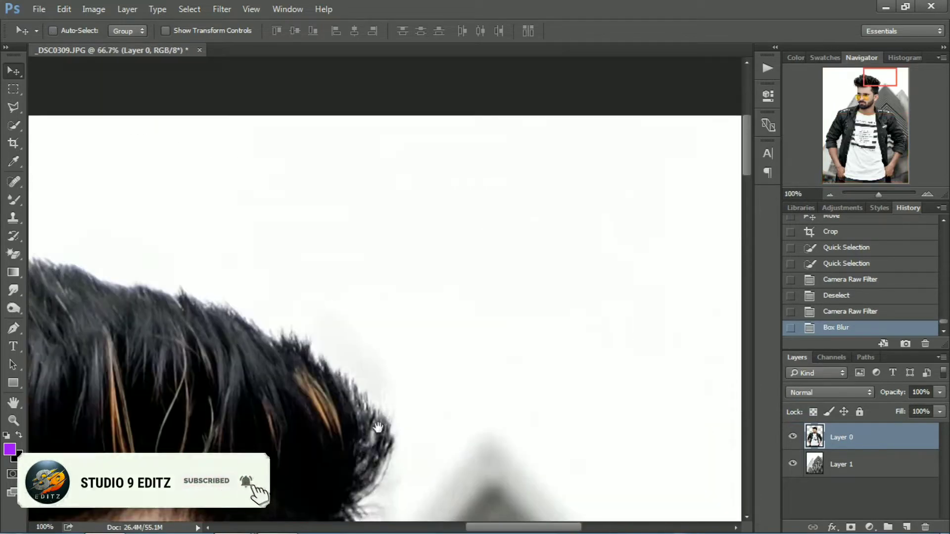
right_click(14, 254)
left_click(65, 246)
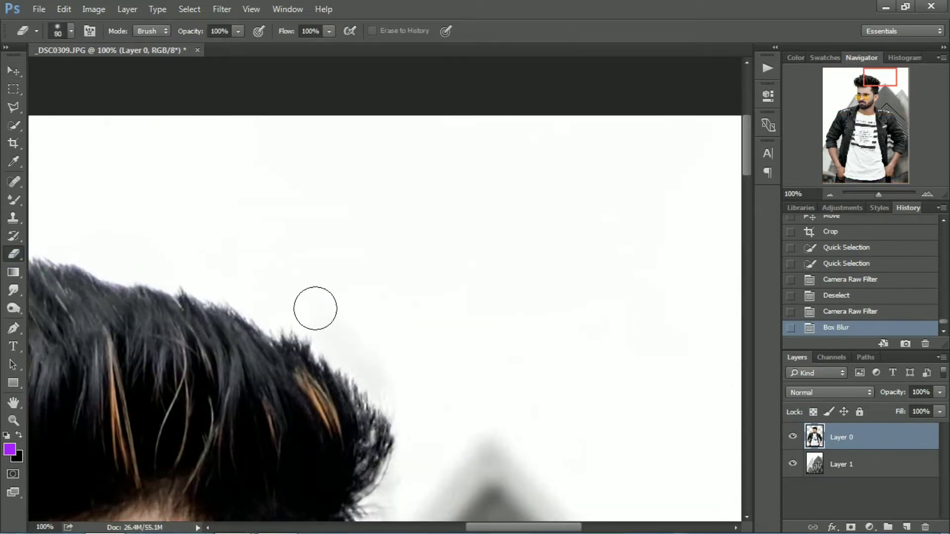
left_click(387, 379)
left_click_drag(363, 229, 298, 66)
left_click(341, 295)
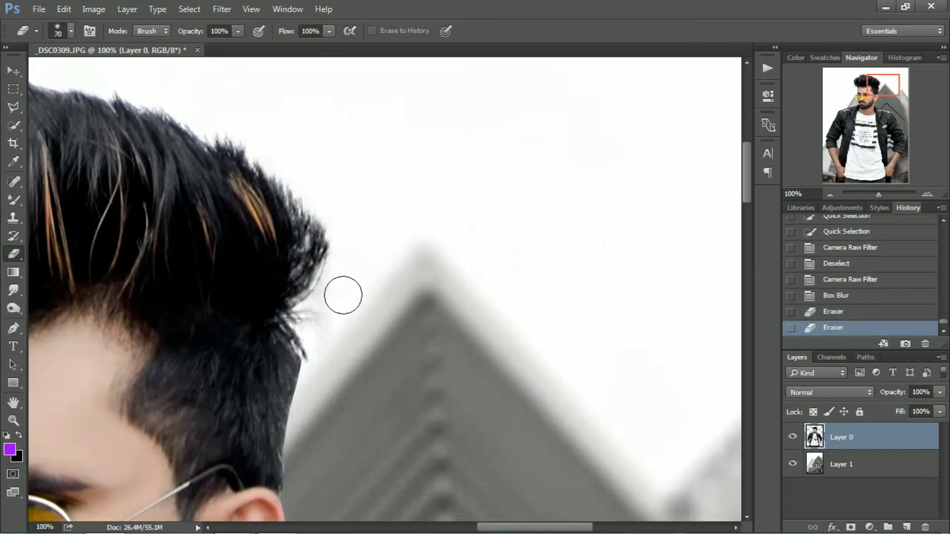
key("bracketleft")
key("bracketleft")
key("bracketleft")
left_click(324, 385)
key("bracketleft")
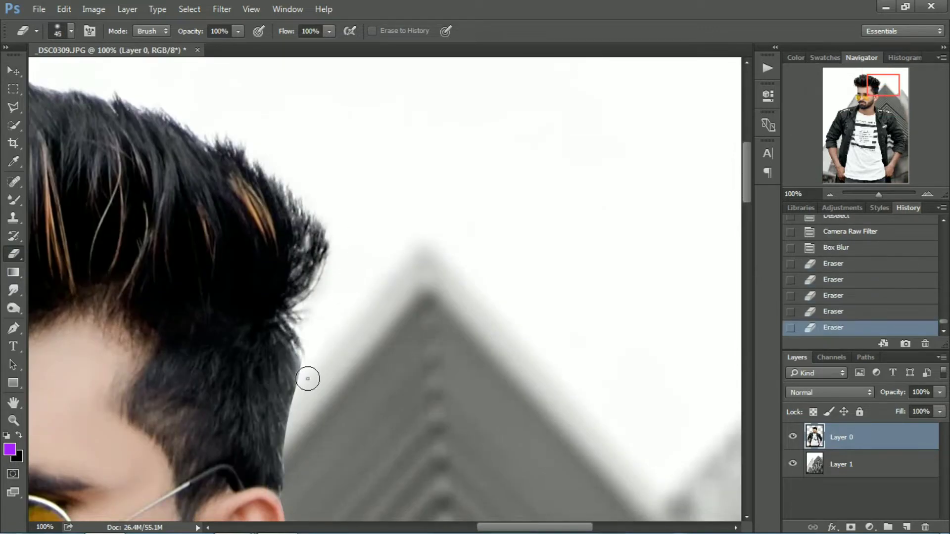
key("ctrl+minus")
key("ctrl+minus")
key("ctrl+minus")
key("ctrl+minus")
left_click(22, 74)
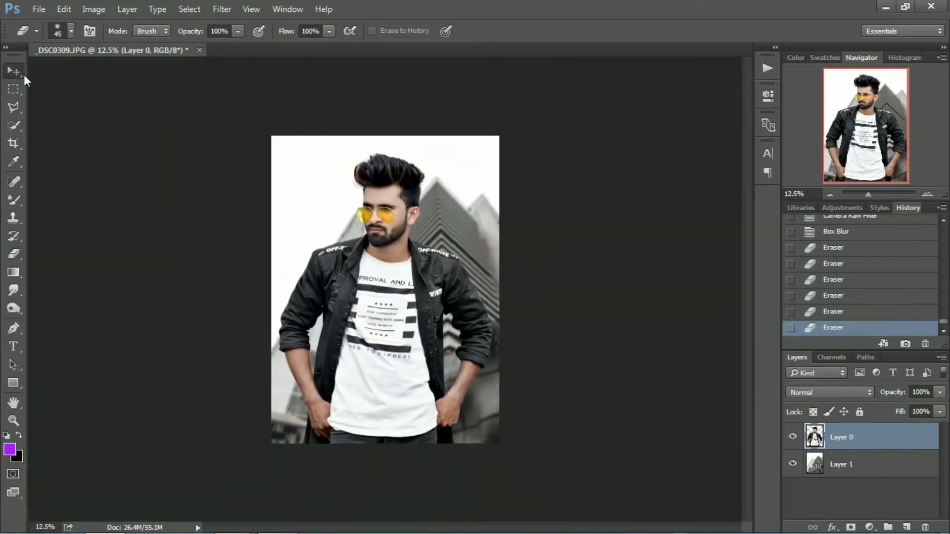
key("ctrl+plus")
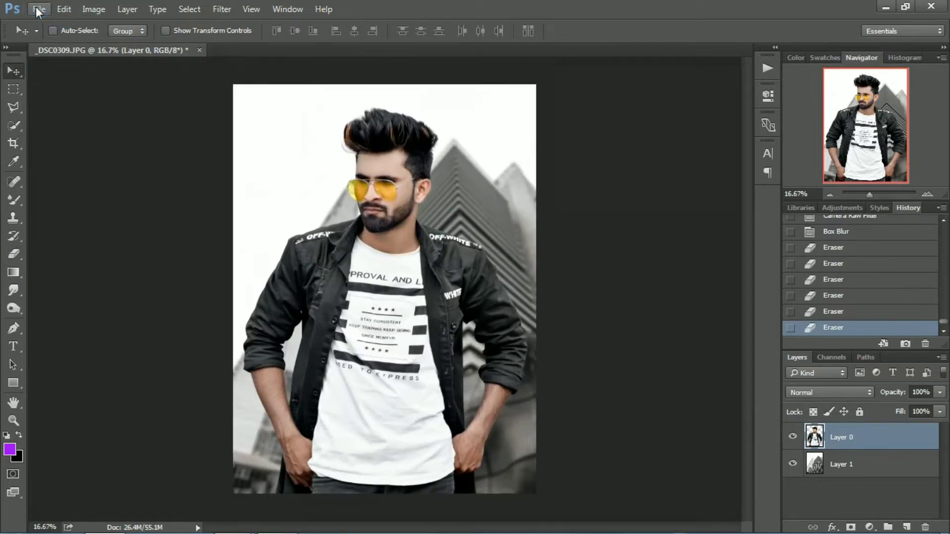
Step: Place s9-1.jpeg as an enlarged Layer 2 below the man, blended in Screen mode
left_click(38, 10)
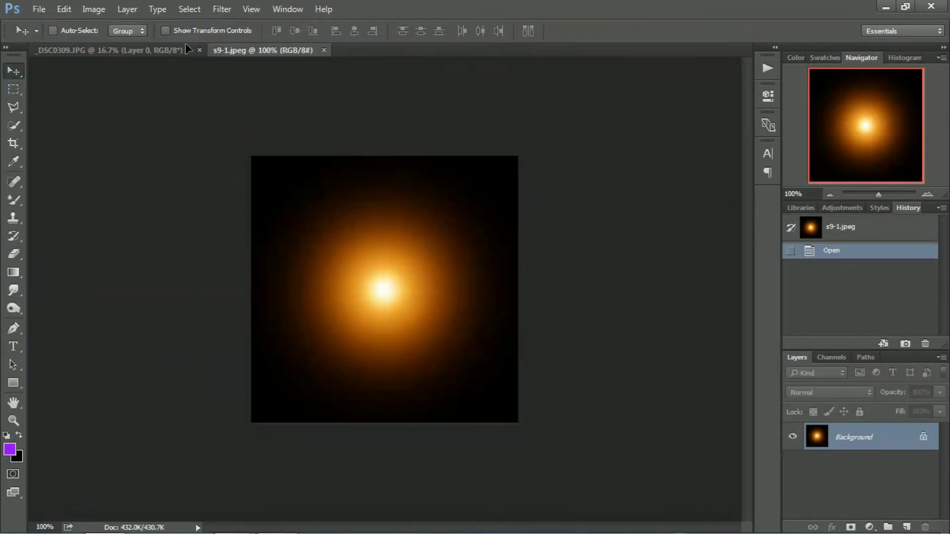
left_click_drag(186, 43, 478, 308)
key("ctrl+t")
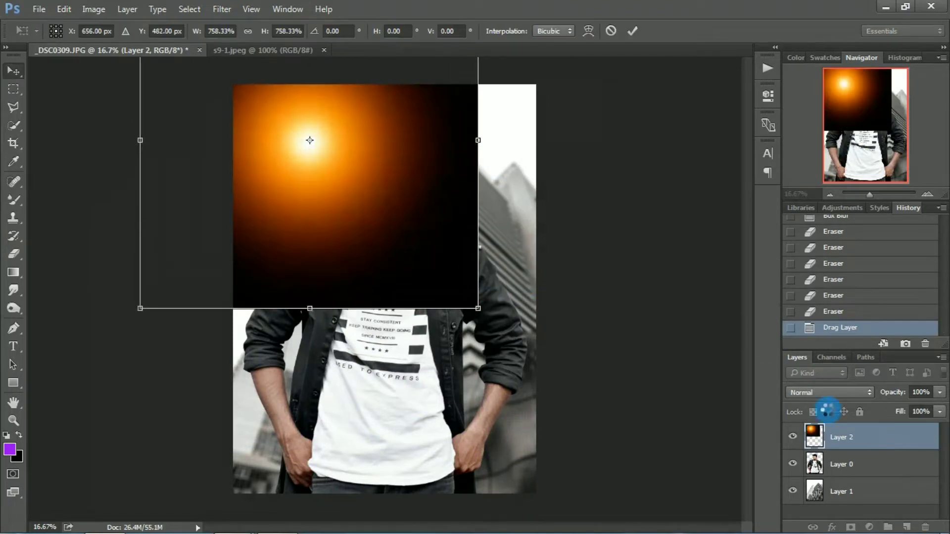
key("Return")
left_click_drag(855, 447, 850, 466)
left_click(830, 393)
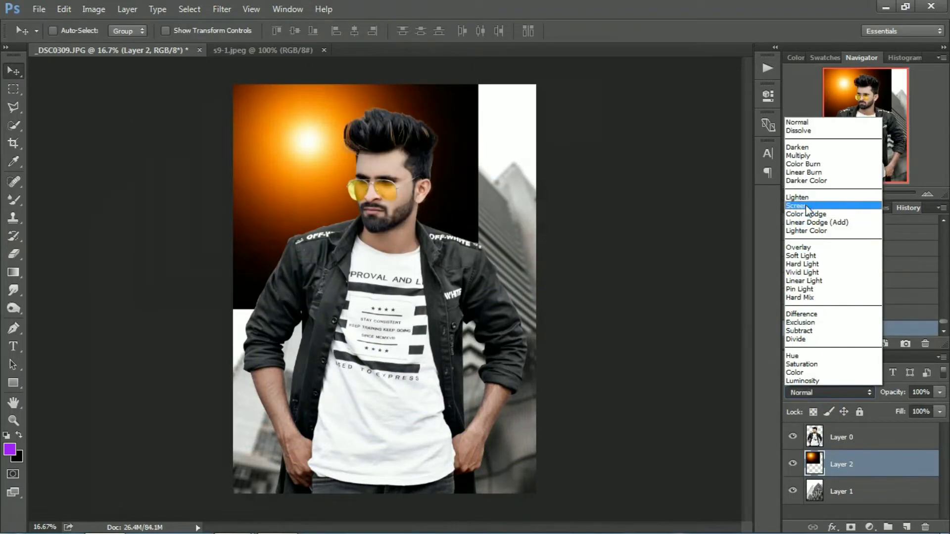
left_click(814, 206)
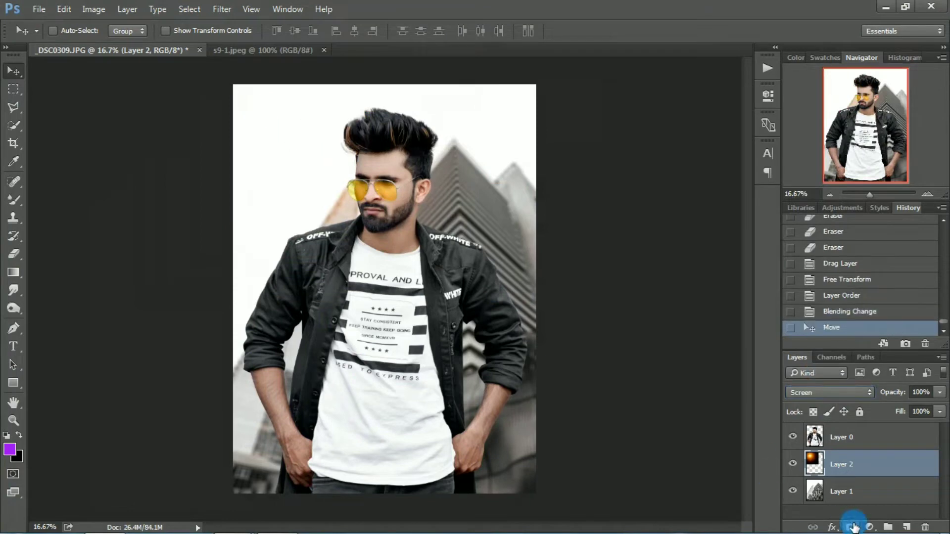
Step: Desaturate the glow with a merged-down Hue/Saturation -100 layer and set it to Color Dodge
left_click(870, 527)
left_click(845, 354)
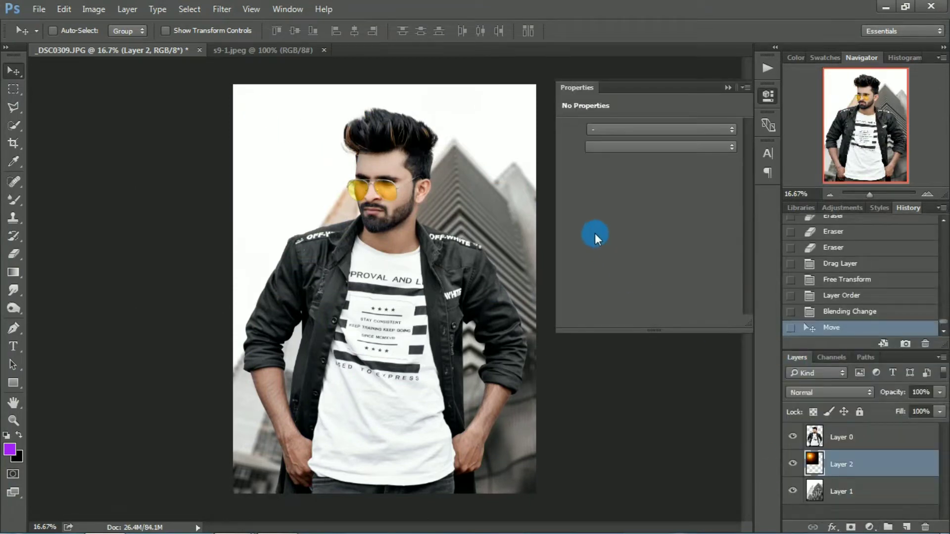
left_click_drag(586, 208, 570, 209)
right_click(868, 461)
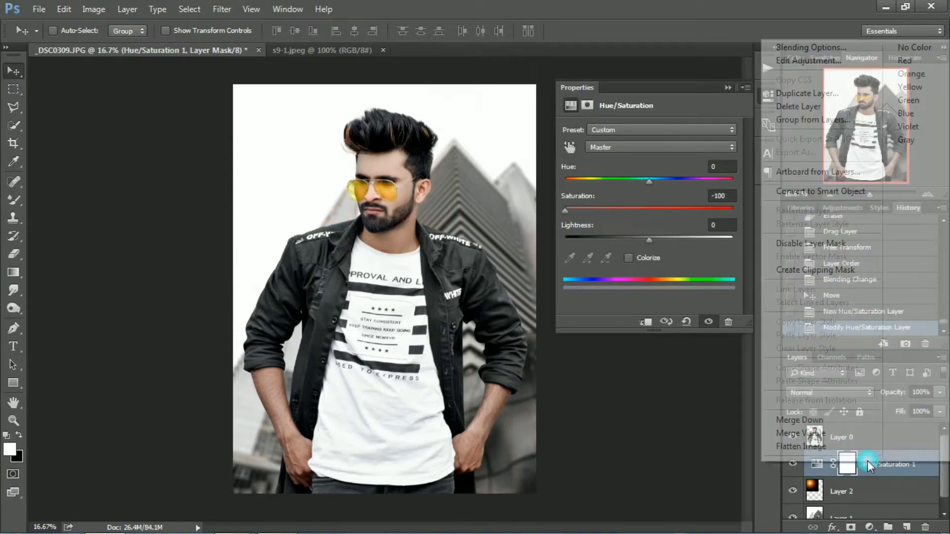
left_click(802, 421)
left_click(725, 85)
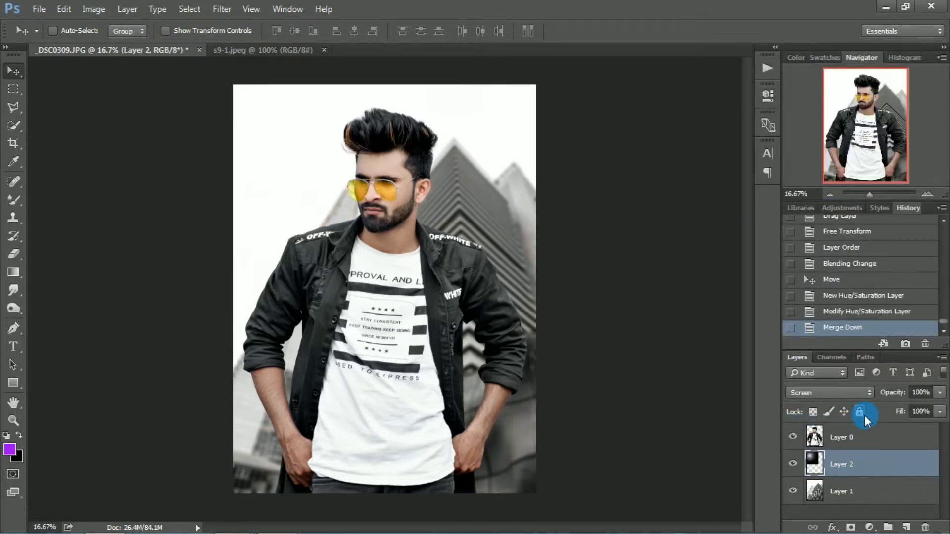
left_click(847, 396)
left_click(815, 205)
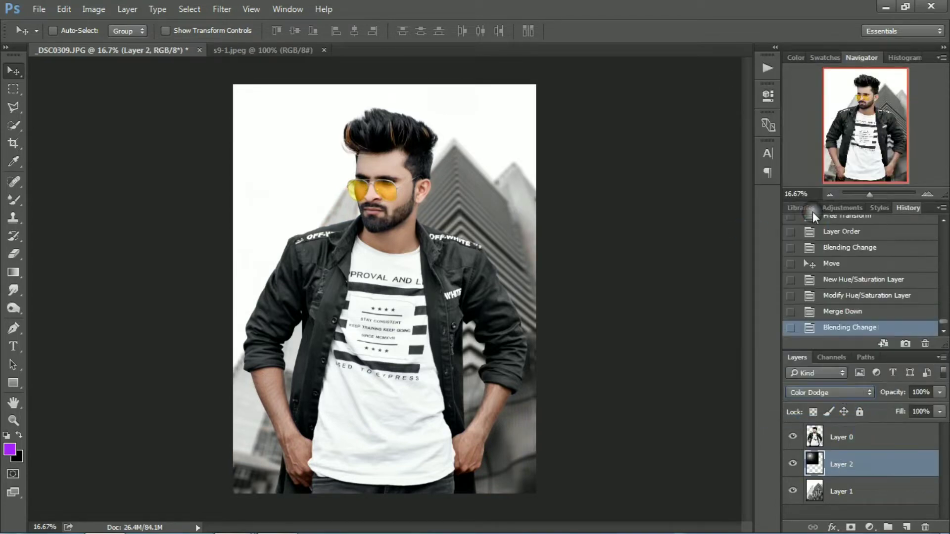
Step: Scale the glow to about 145% and reposition it on the photo
left_click_drag(297, 162, 305, 174)
key("ctrl+t")
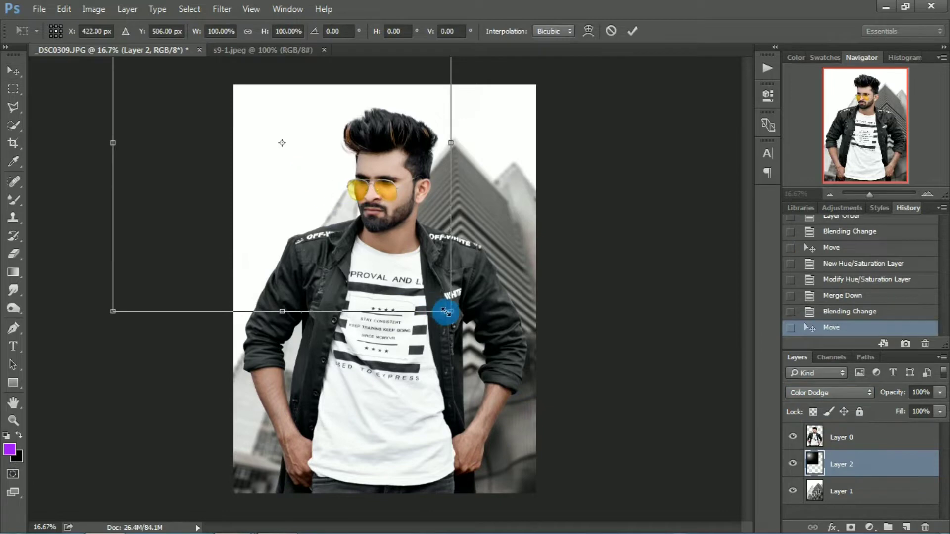
mouse_move(446, 312)
left_mouse_down()
mouse_move(520, 393)
mouse_move(393, 358)
mouse_move(387, 366)
left_mouse_up()
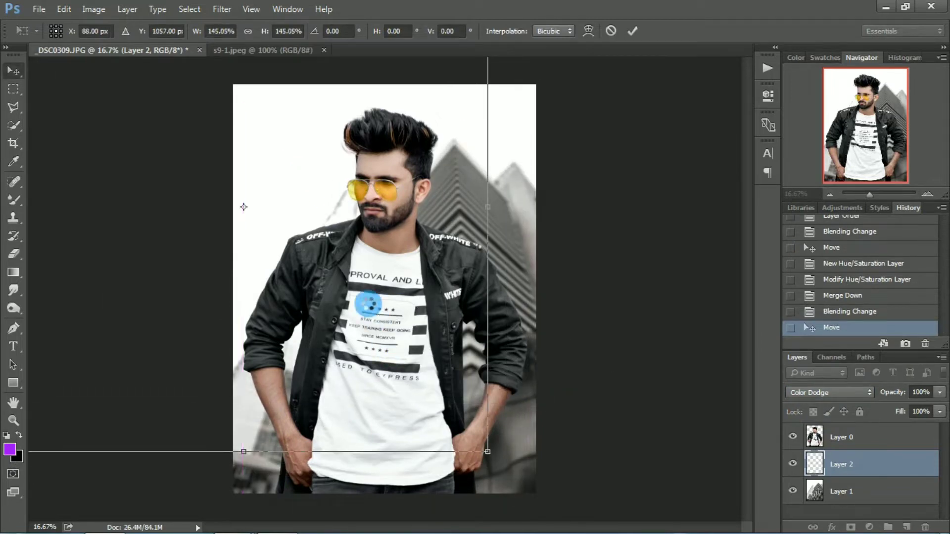
double_click(267, 197)
mouse_move(267, 197)
left_mouse_down()
mouse_move(477, 124)
mouse_move(471, 101)
mouse_move(482, 143)
mouse_move(490, 134)
mouse_move(481, 150)
left_mouse_up()
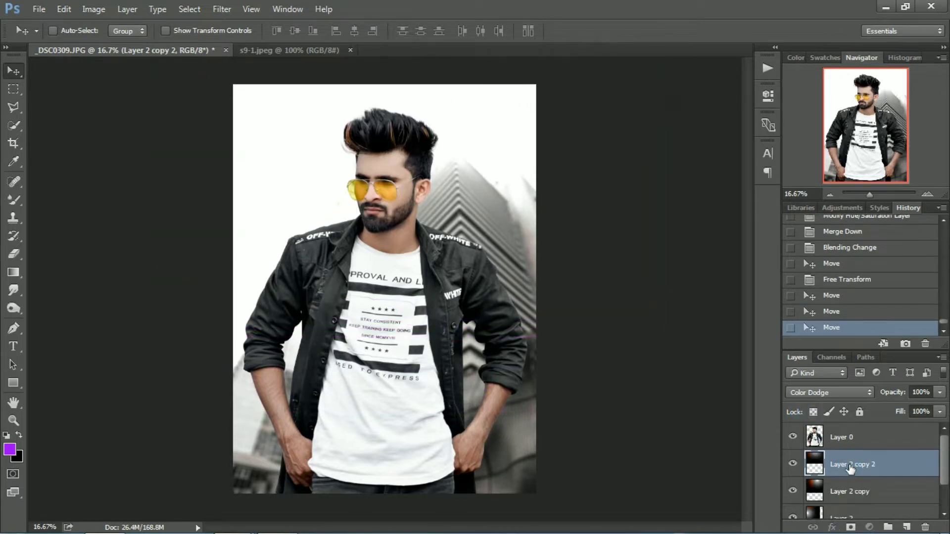
Step: Move Layer 2 copy 2 above the man, set it to Color Dodge, and position it over the hair
left_click_drag(850, 469, 849, 437)
mouse_move(424, 100)
left_mouse_down()
mouse_move(390, 98)
mouse_move(356, 129)
mouse_move(428, 110)
mouse_move(485, 128)
mouse_move(325, 123)
left_mouse_up()
left_click(820, 393)
left_click(792, 193)
left_click(824, 392)
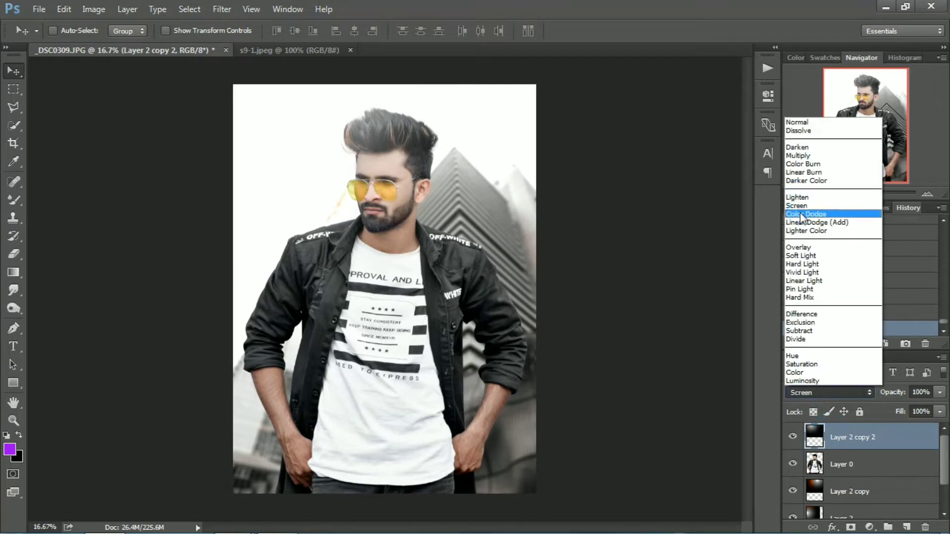
left_click(802, 214)
left_click_drag(349, 97, 251, 101)
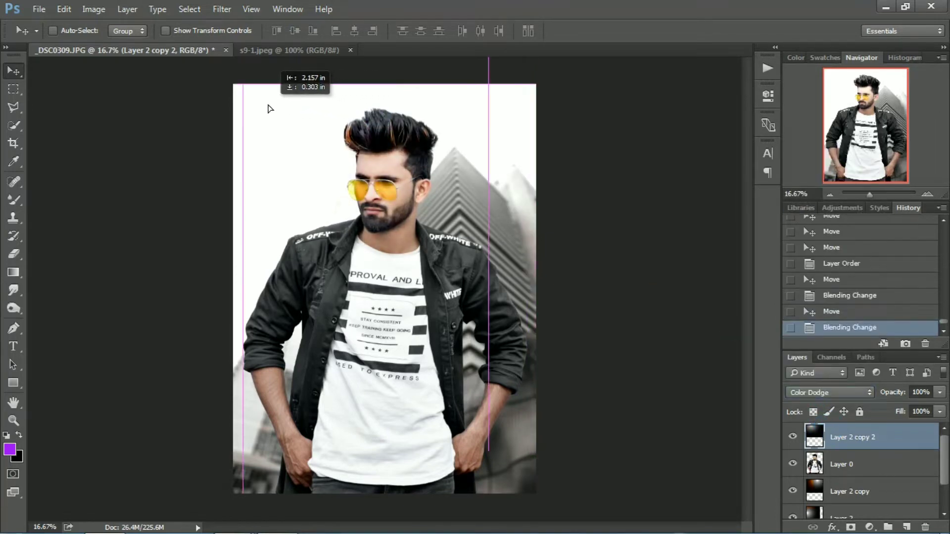
Step: Bring the s9-1.jpeg glow image into the portrait as new Layer 3
left_click(664, 328)
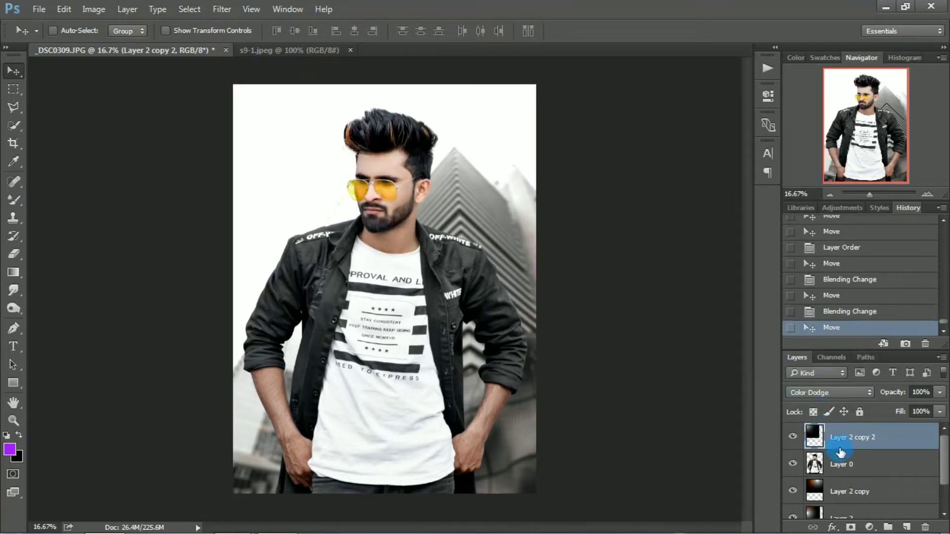
left_click(834, 442, "ctrl")
left_click(301, 51)
mouse_move(271, 169)
left_mouse_down()
mouse_move(184, 42)
mouse_move(317, 131)
left_mouse_up()
Step: Desaturate Layer 3 with a merged-down Hue/Saturation -100 adjustment and blend it in Screen
left_click(870, 527)
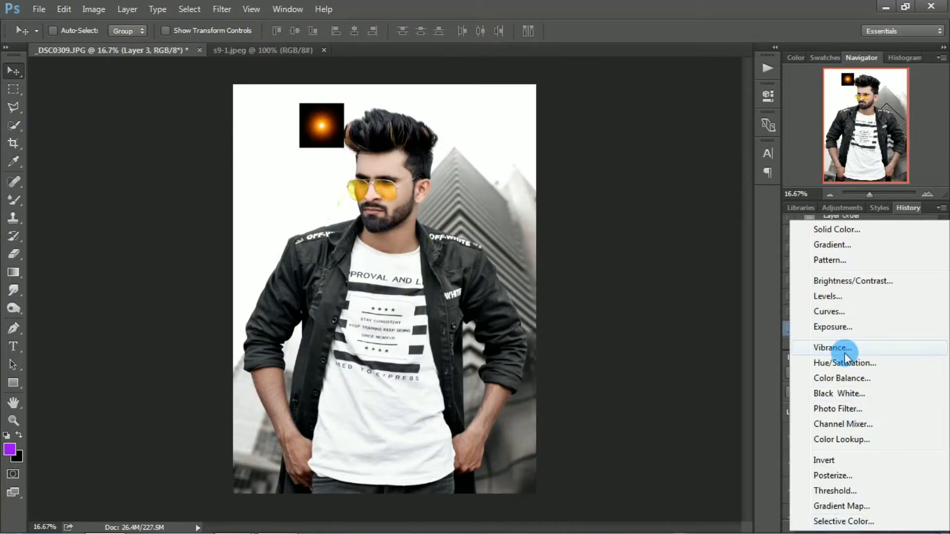
left_click(837, 361)
left_click_drag(649, 209, 563, 209)
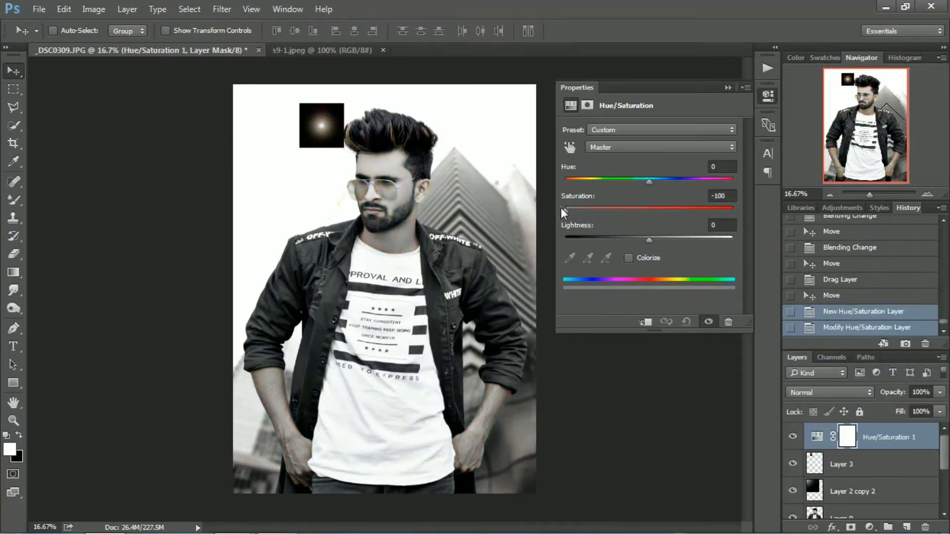
right_click(871, 438)
left_click(800, 416)
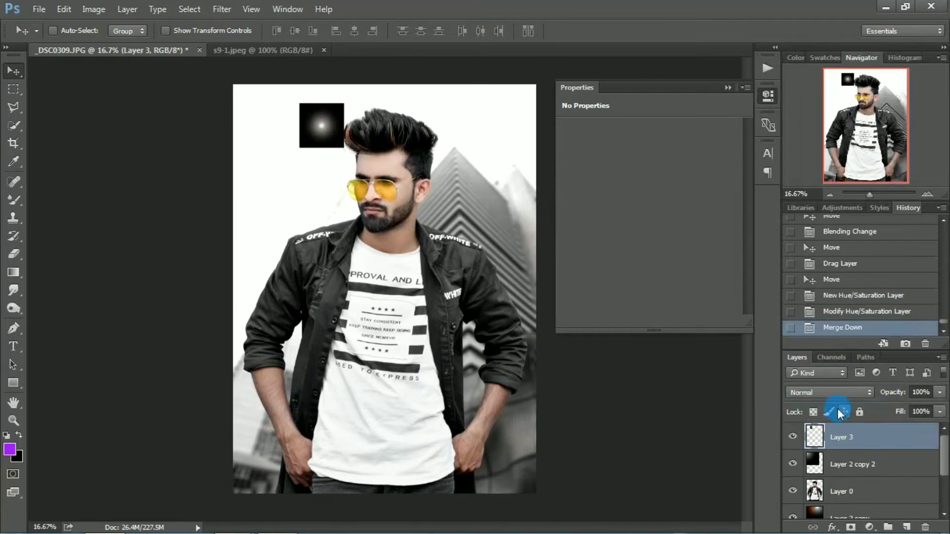
left_click(839, 393)
left_click(811, 207)
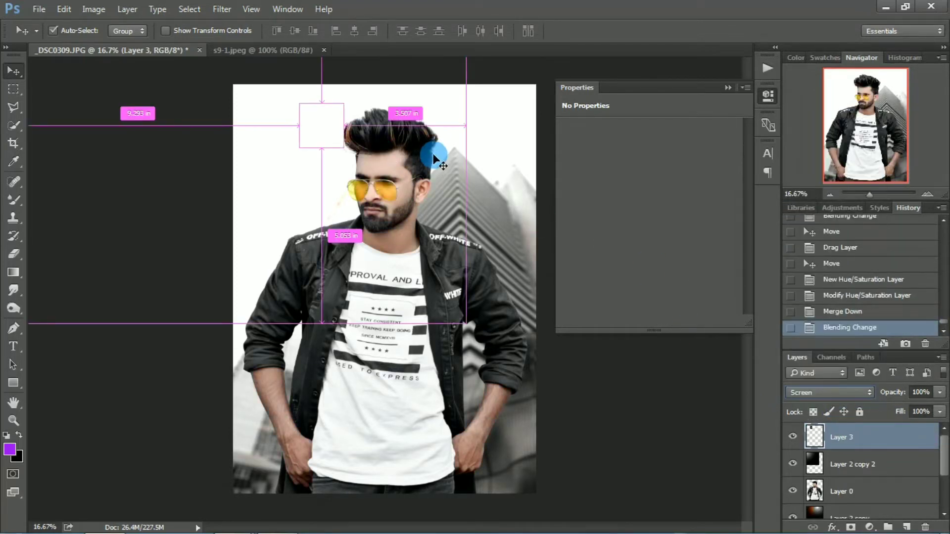
Step: Enlarge the new glow square, switch it to Color Dodge, and move it beside the head
key("ctrl+t")
left_click_drag(345, 146, 445, 280)
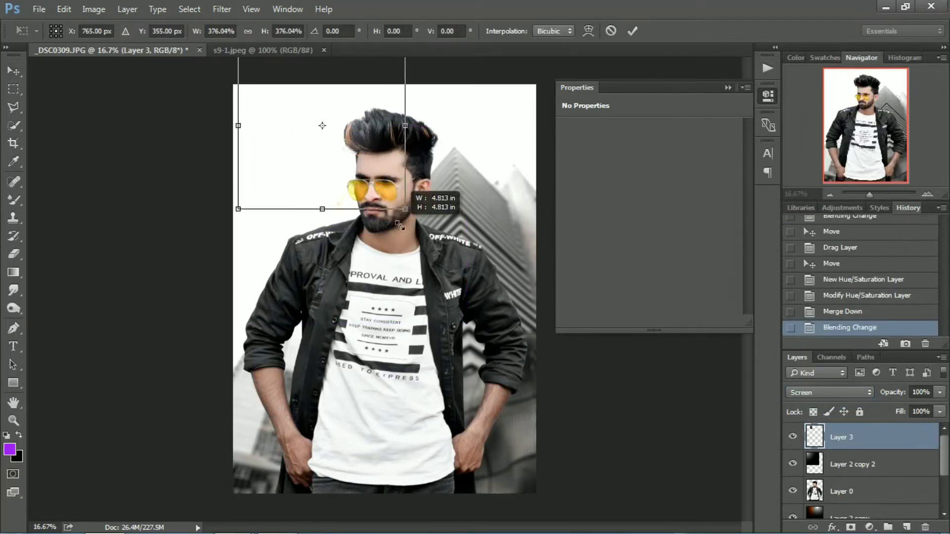
key("Return")
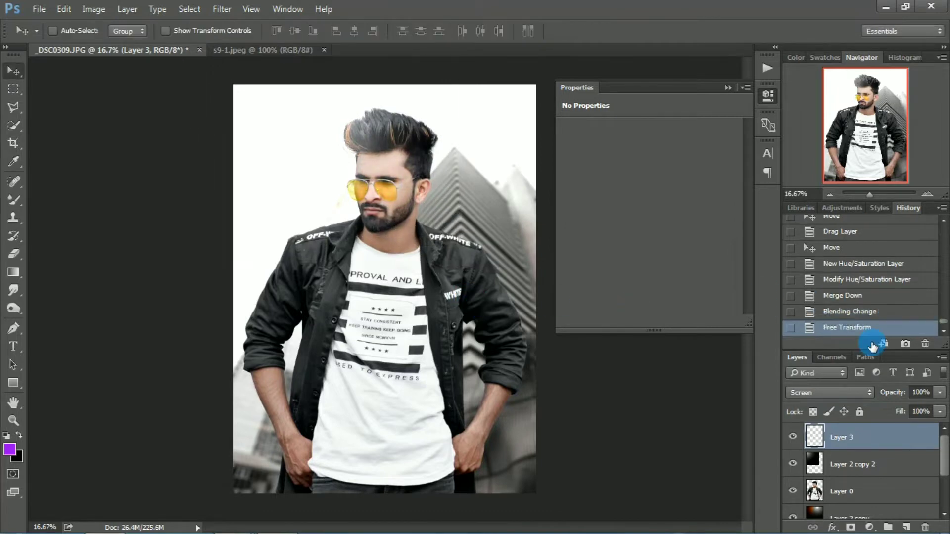
left_click(865, 396)
left_click(817, 217)
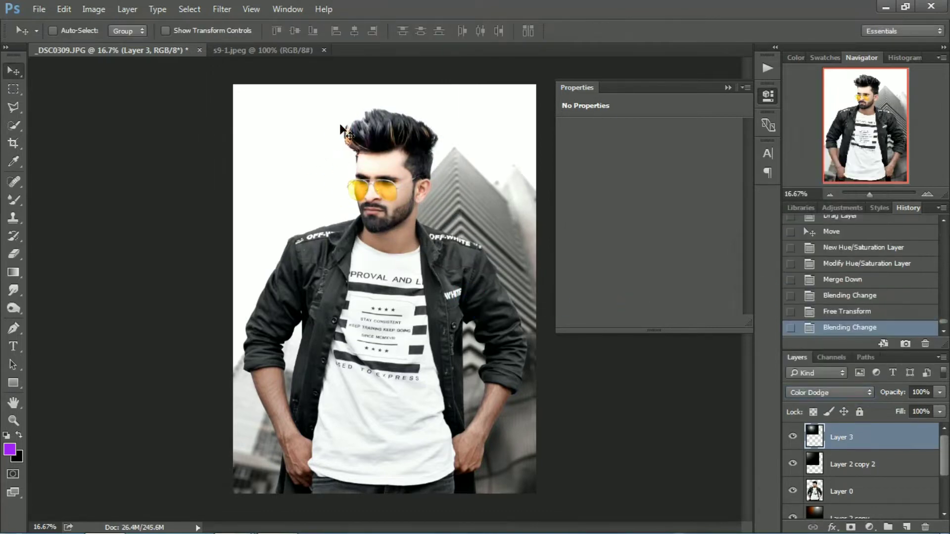
mouse_move(339, 124)
left_mouse_down()
mouse_move(458, 134)
mouse_move(445, 110)
mouse_move(304, 192)
mouse_move(302, 220)
mouse_move(233, 325)
left_mouse_up()
Step: Duplicate the glow, shrink the copy to about half size, and place it on the hair
mouse_move(372, 333)
left_mouse_down()
mouse_move(352, 140)
mouse_move(453, 111)
left_mouse_up()
key("ctrl+alt+t")
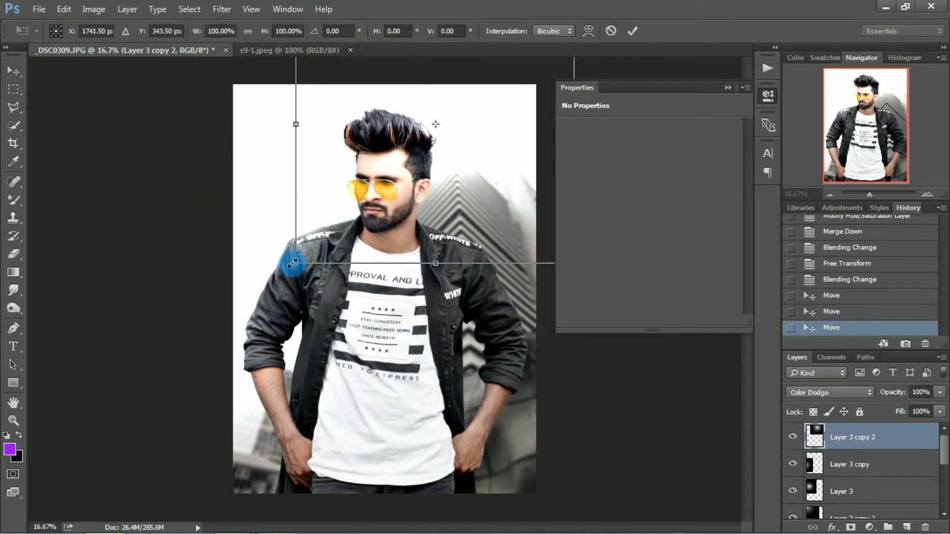
left_click_drag(293, 263, 367, 196)
left_click_drag(430, 169, 428, 191)
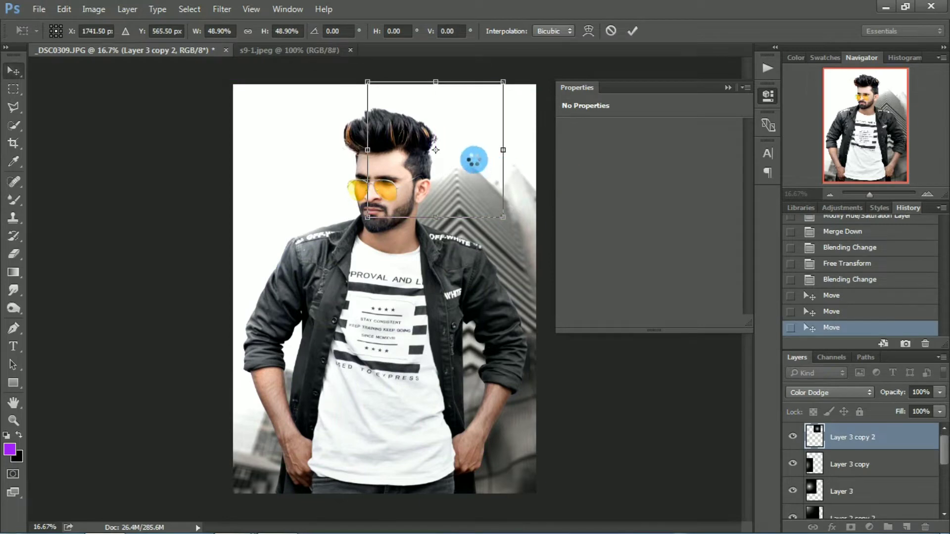
mouse_move(474, 160)
left_mouse_down()
mouse_move(468, 137)
mouse_move(434, 146)
mouse_move(424, 105)
left_mouse_up()
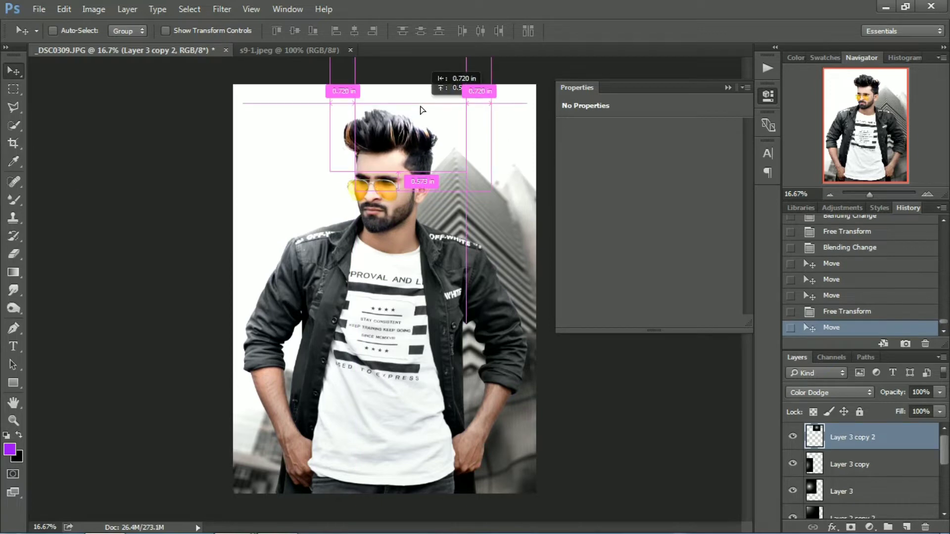
Step: Set the small glow copy to Screen and place glow spots near the hair and left sleeve
left_click(821, 391)
left_click(794, 216)
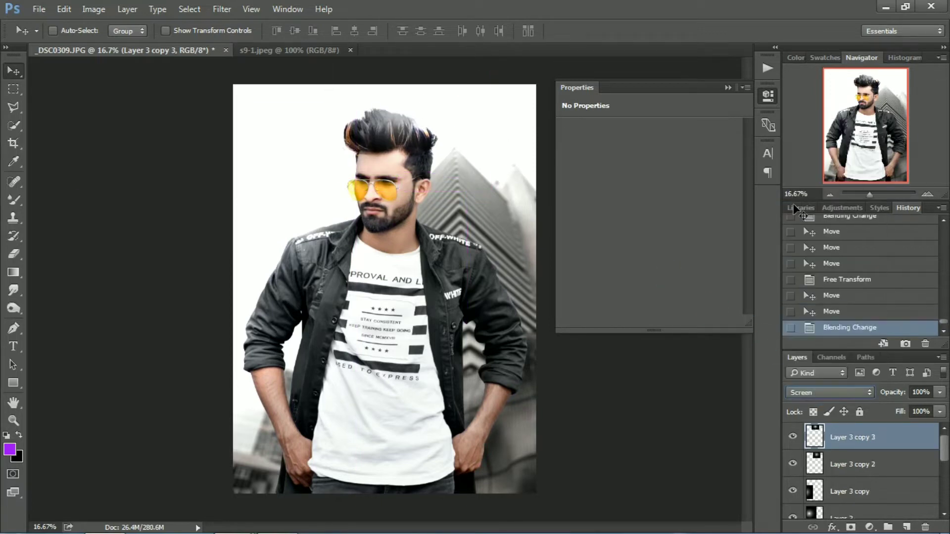
mouse_move(451, 114)
left_mouse_down()
mouse_move(366, 109)
mouse_move(446, 155)
left_mouse_up()
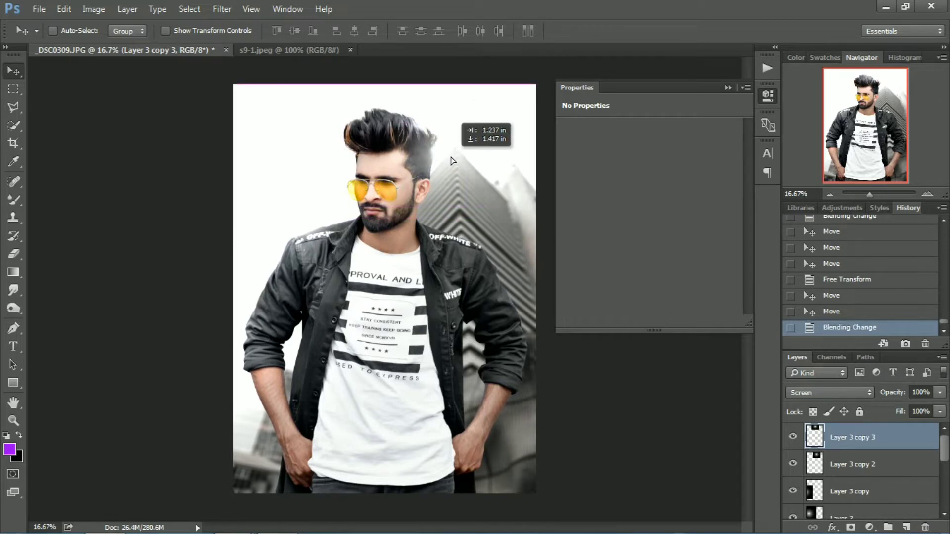
mouse_move(446, 156)
left_mouse_down()
mouse_move(274, 258)
mouse_move(459, 354)
left_mouse_up()
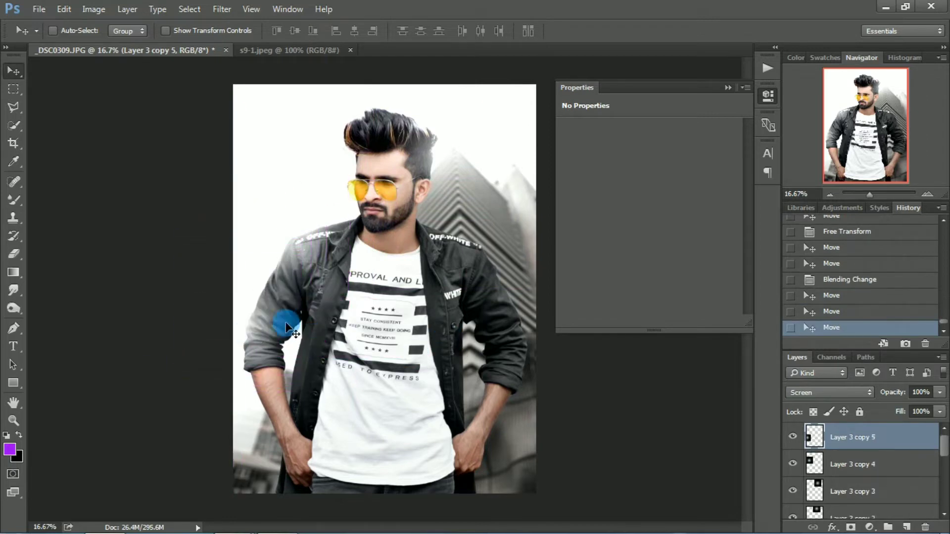
left_click(730, 80)
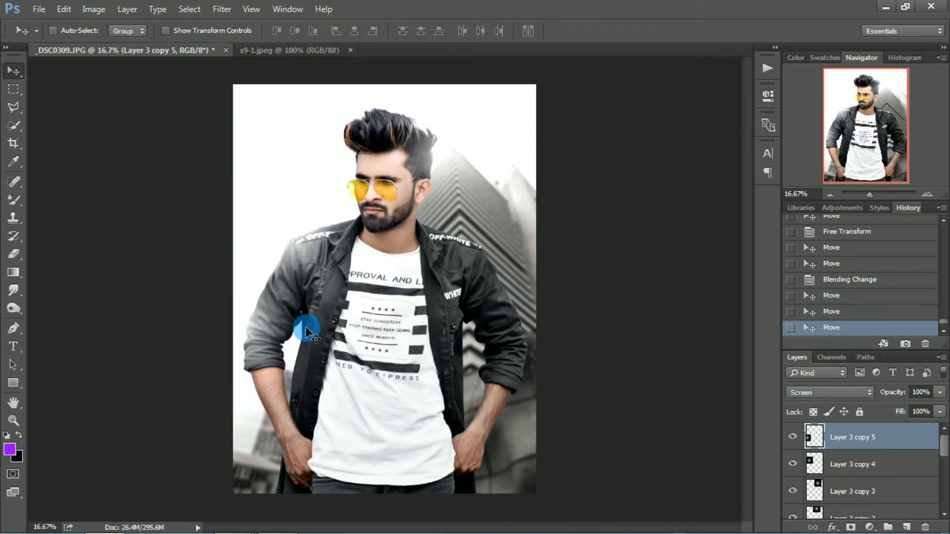
left_click_drag(257, 326, 590, 406)
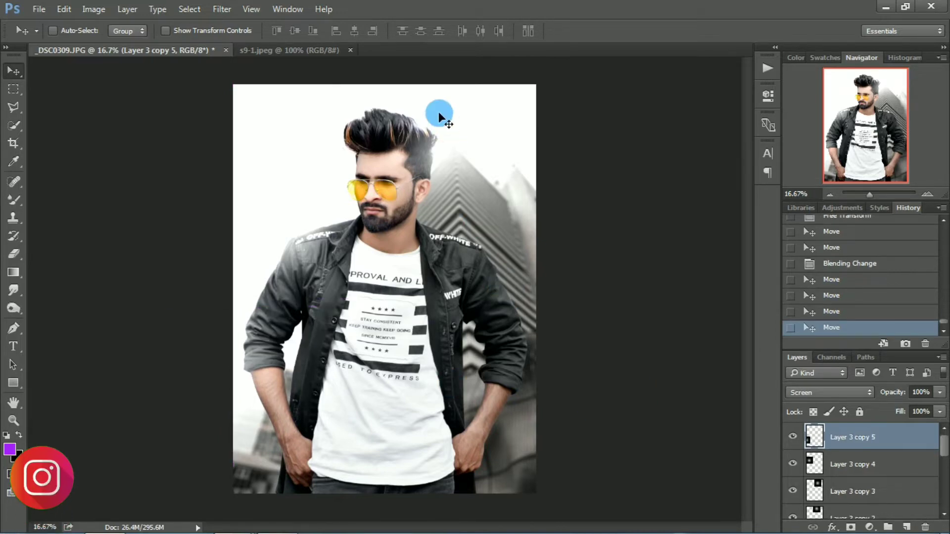
Step: Select the Layer 3 copy 3 glow at the hair and nudge it slightly
right_click(413, 119)
left_click(425, 128)
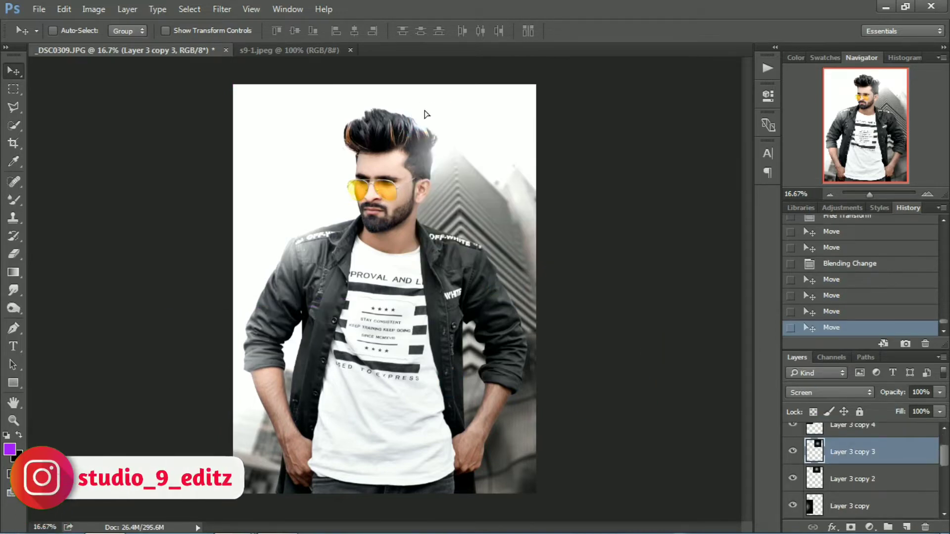
mouse_move(425, 116)
left_mouse_down()
mouse_move(433, 113)
mouse_move(424, 110)
left_mouse_up()
right_click(414, 110)
left_click(422, 119)
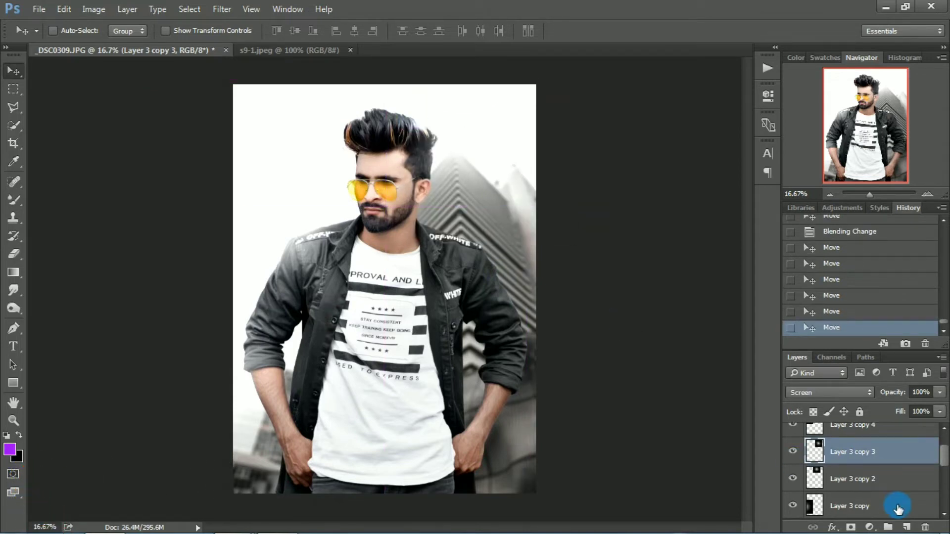
Step: Toggle Layer 3 copy 4 to compare, reposition Layer 3 copy 2, then merge all visible layers
scroll(935, 463, "up", 1)
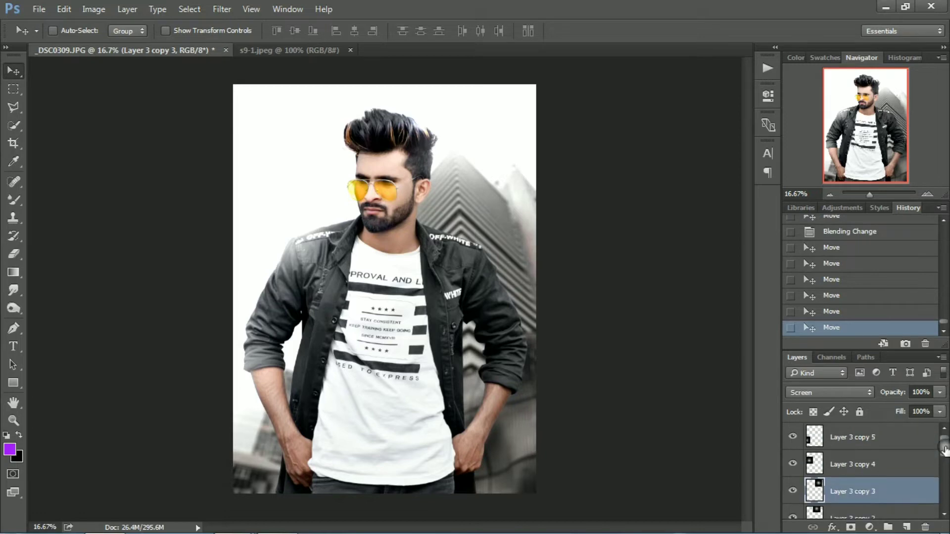
left_click(935, 465)
left_click(793, 464)
scroll(942, 470, "down", 3)
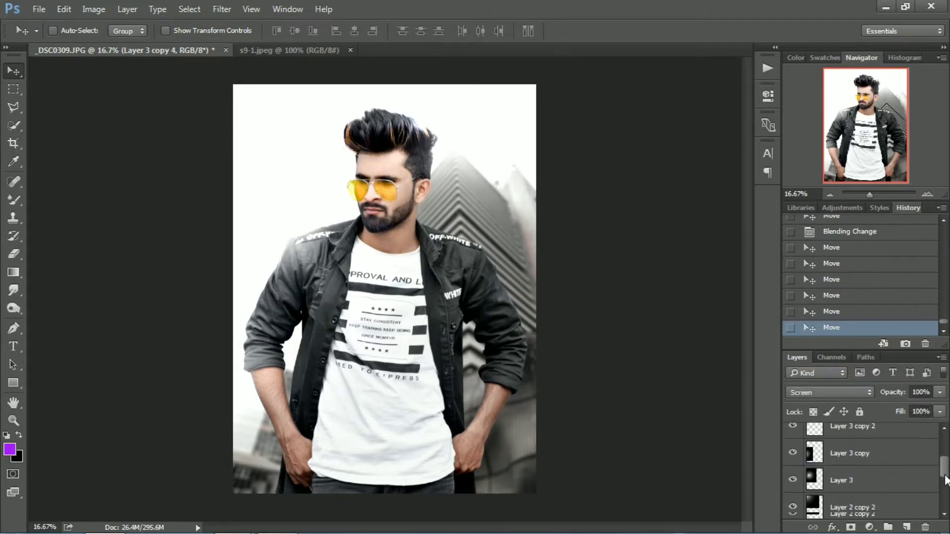
left_click(793, 429)
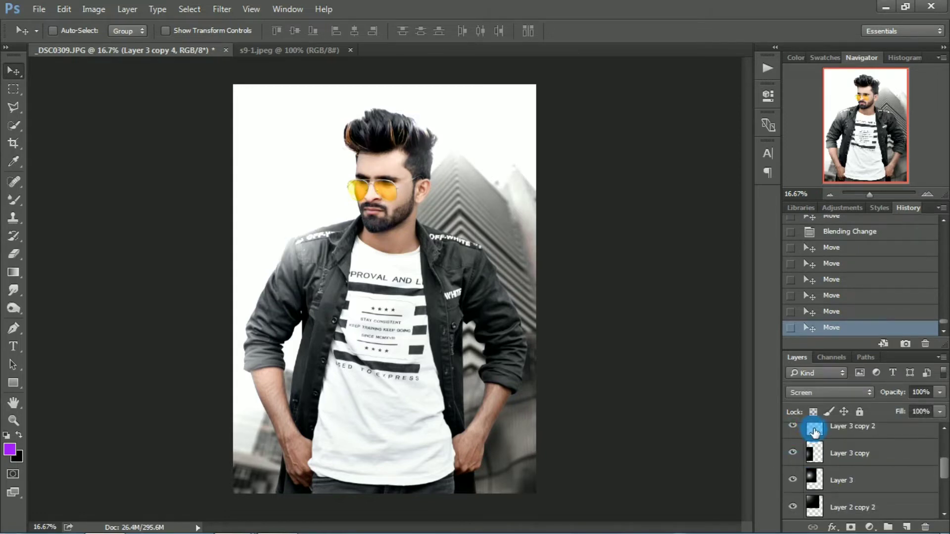
left_click_drag(426, 121, 494, 185)
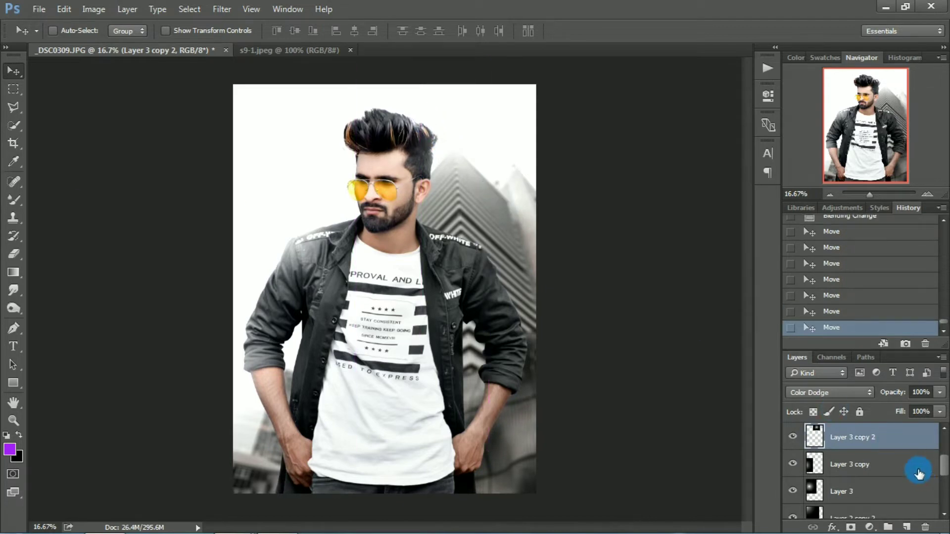
right_click(885, 441)
left_click(809, 412)
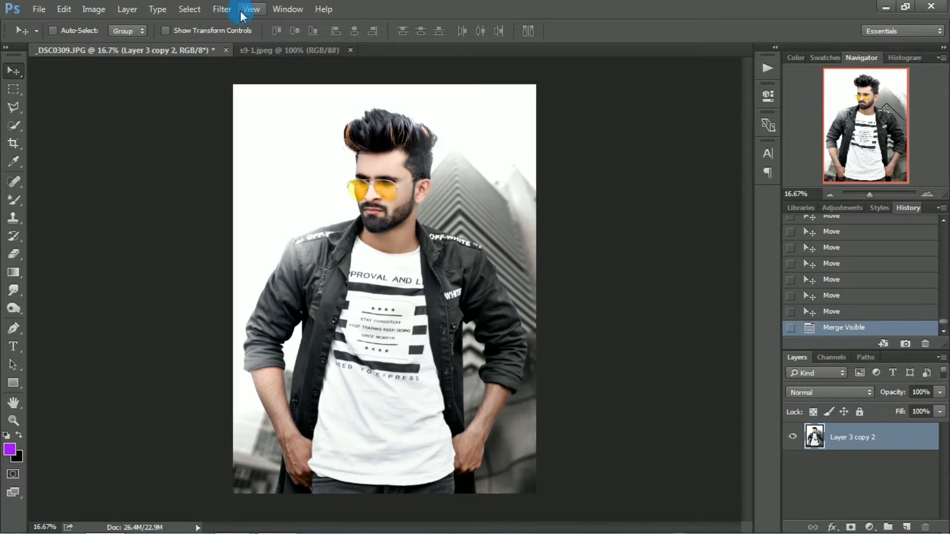
Step: Add a Camera Raw graduated filter rising from the bottom edge of the photo
left_click(222, 9)
left_click(242, 90)
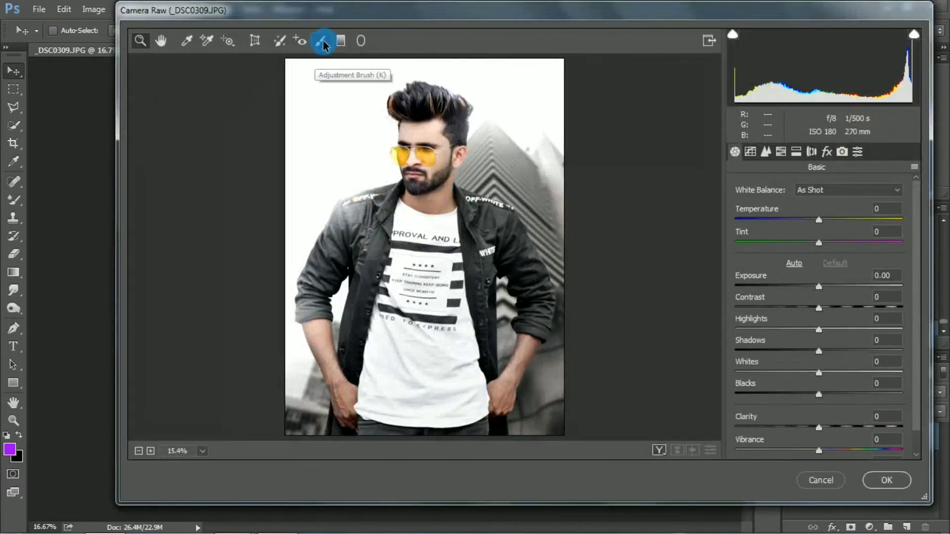
left_click(340, 40)
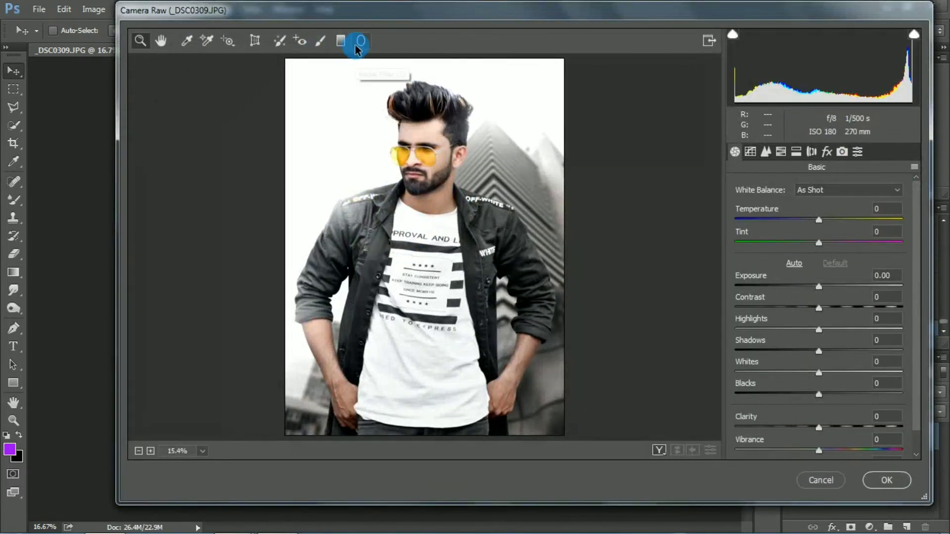
left_click_drag(432, 438, 433, 262)
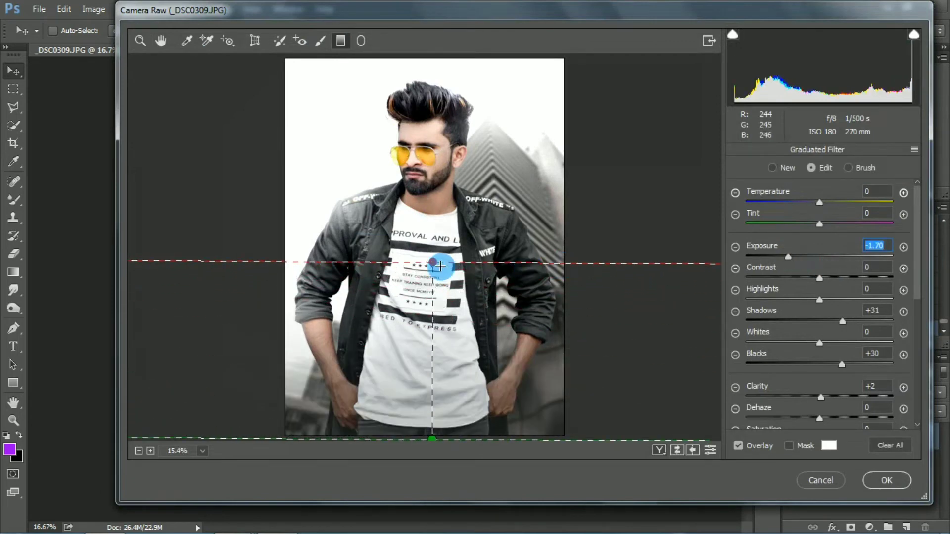
left_click_drag(432, 263, 431, 335)
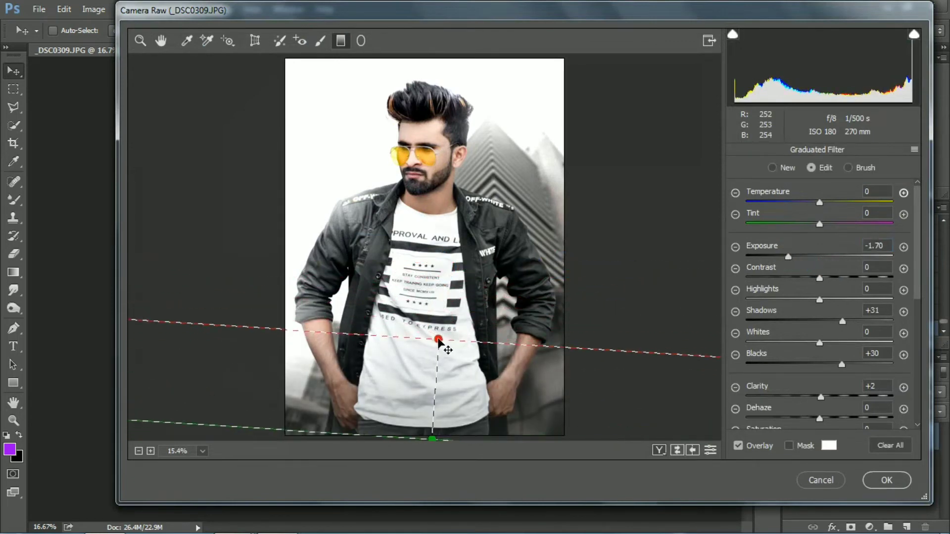
Step: Give the gradient Clarity +48, Shadows -16 and Blacks -18, shift it lower, and apply
left_click_drag(871, 400, 855, 404)
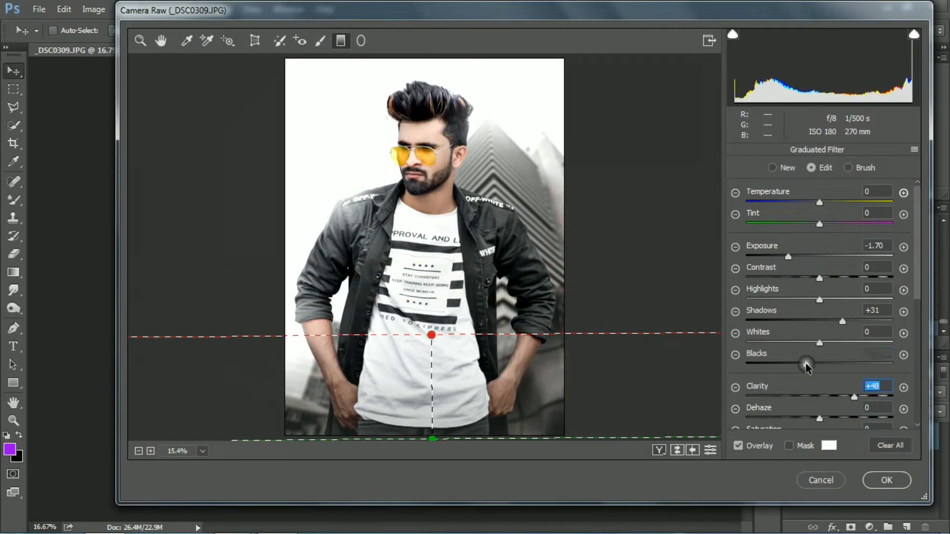
left_click_drag(806, 367, 807, 365)
left_click_drag(842, 321, 807, 321)
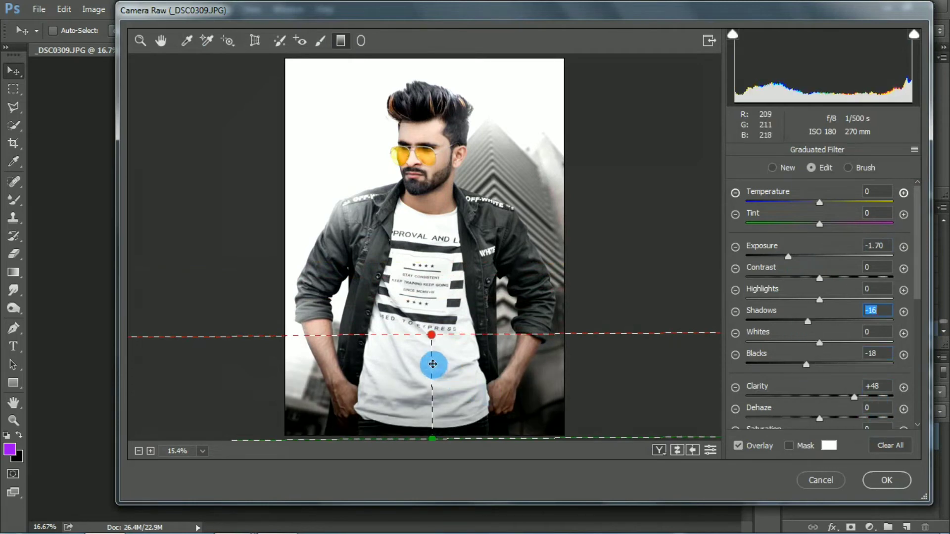
left_click_drag(433, 364, 427, 388)
left_click_drag(426, 393, 427, 409)
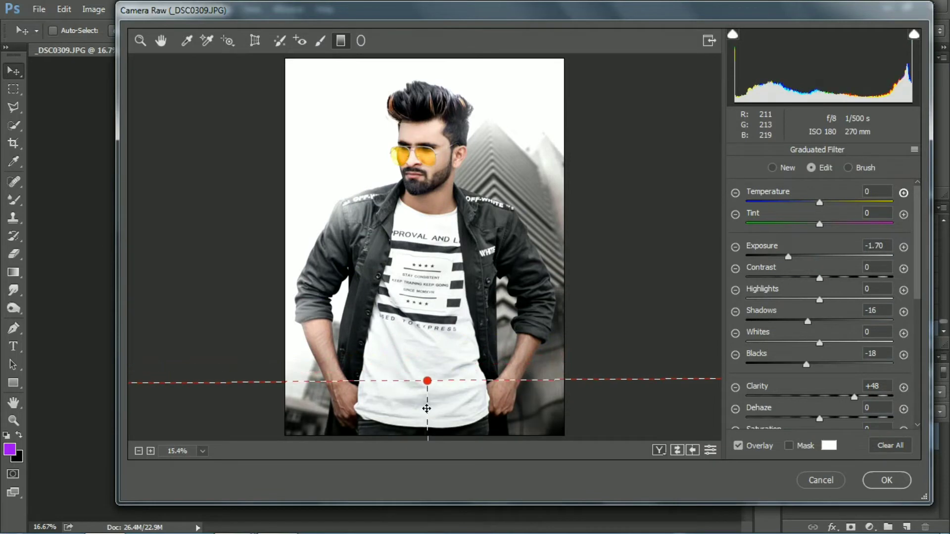
left_click(787, 363)
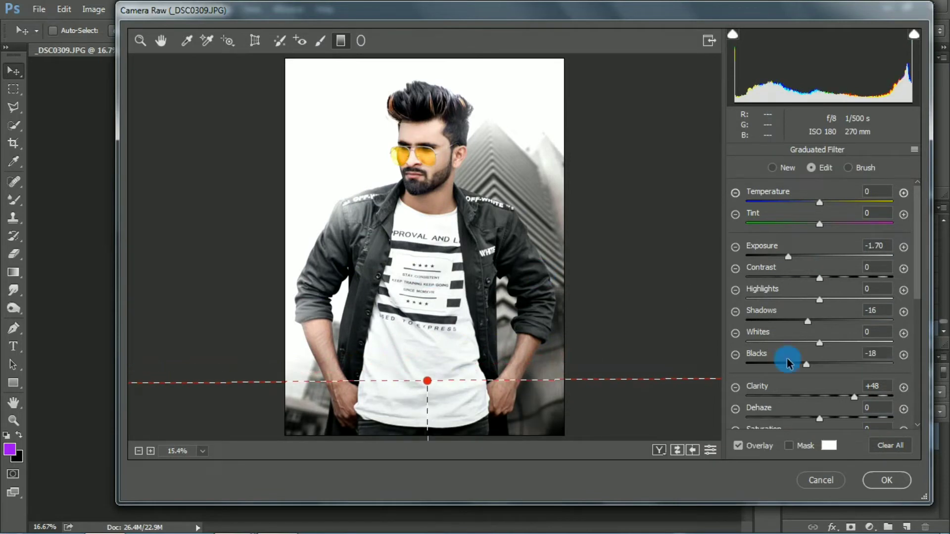
left_click(887, 481)
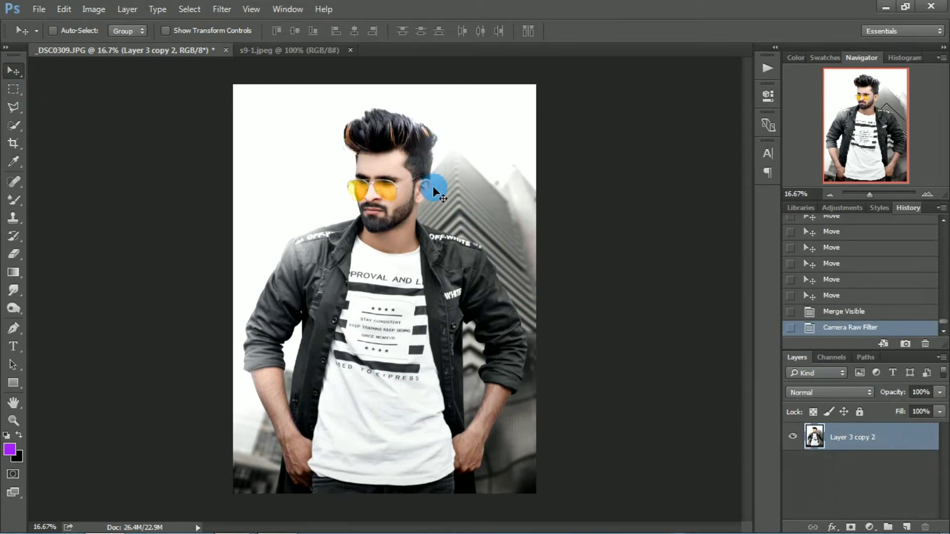
Step: Reopen Camera Raw and in HSL reduce Yellows saturation and raise Oranges luminance to +23
left_click(213, 9)
left_click(237, 60)
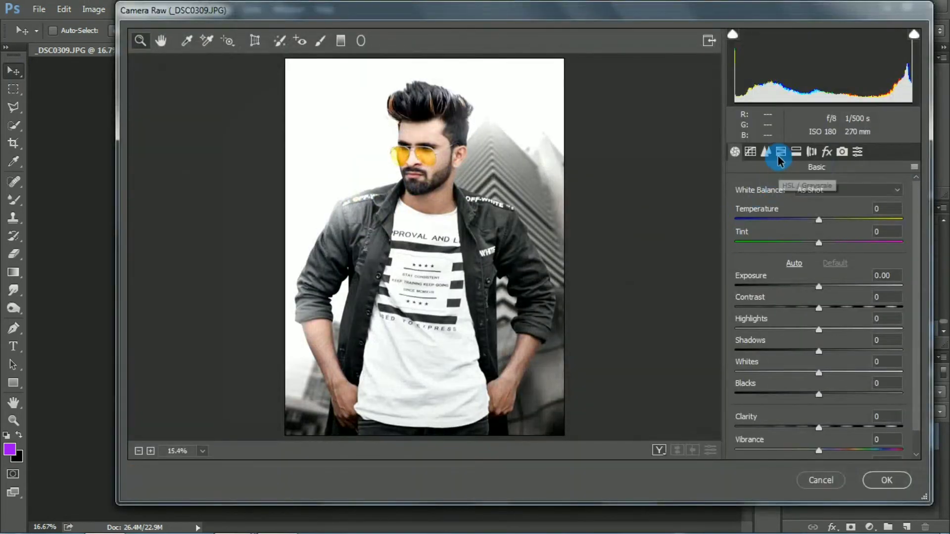
left_click(780, 152)
left_click(797, 299)
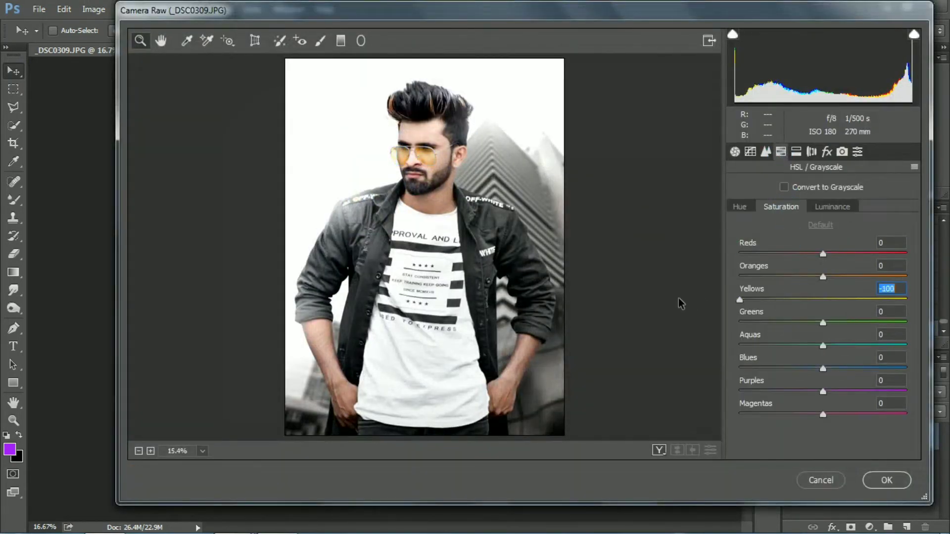
left_click(742, 206)
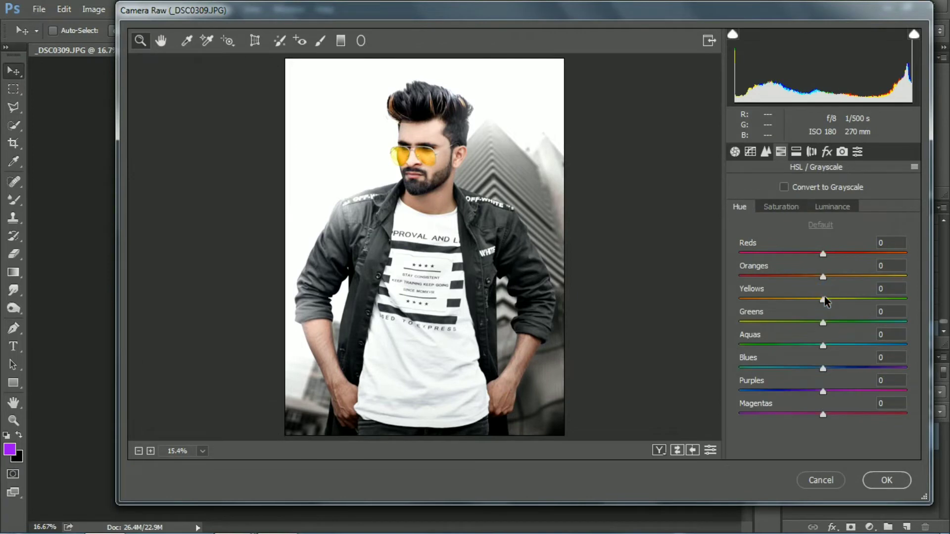
type("0")
type("0")
left_click(832, 207)
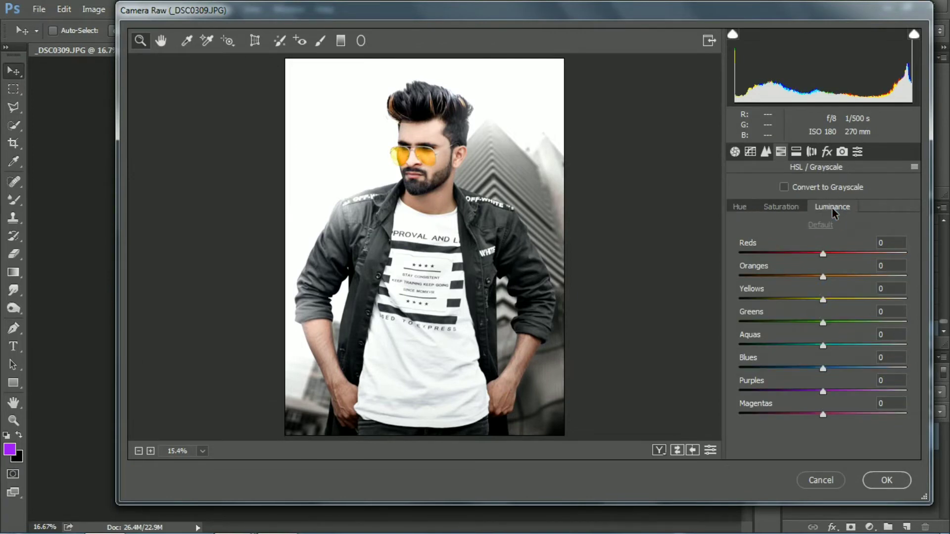
left_click_drag(823, 276, 847, 277)
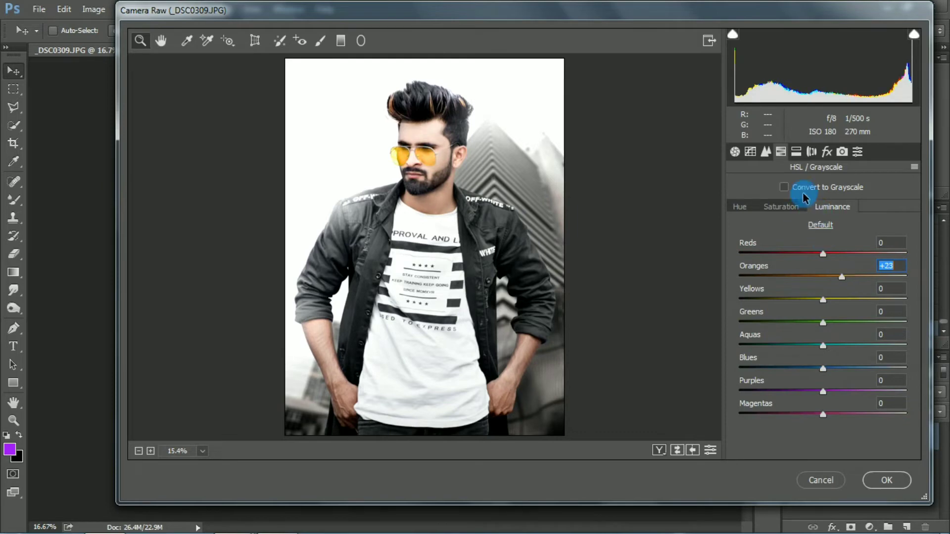
Step: Add a -48 Lens Corrections vignette and apply the Camera Raw adjustments
left_click(814, 151)
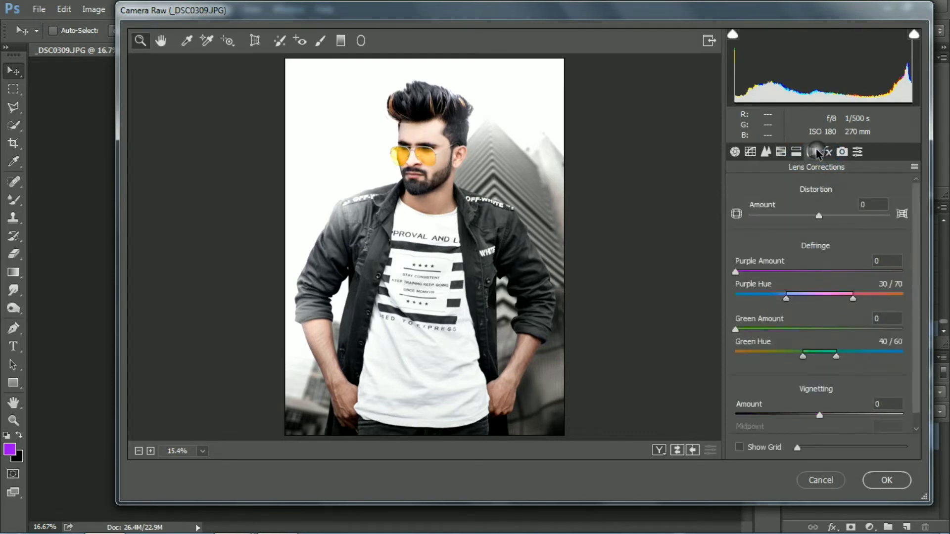
left_click(761, 416)
left_click_drag(780, 424, 781, 419)
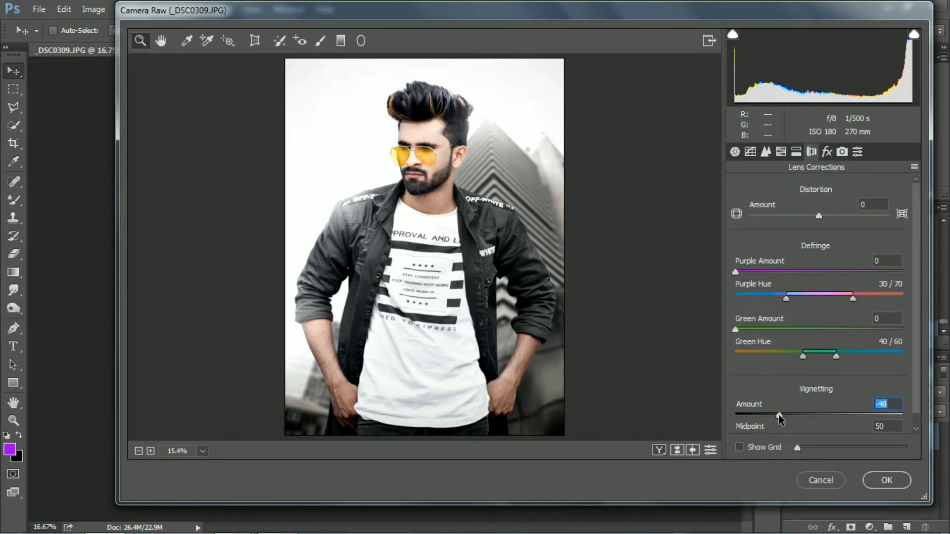
left_click(876, 476)
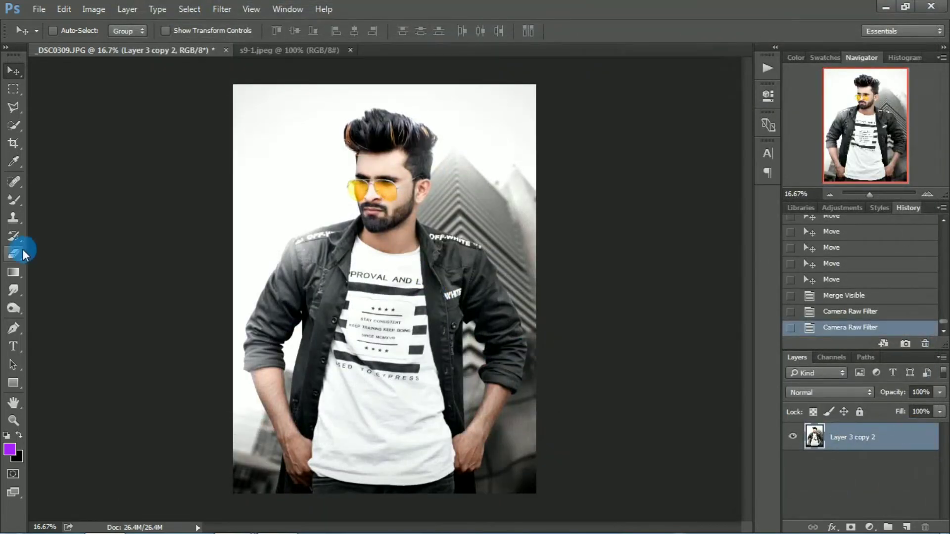
Step: Zoom in on the upper body, add a new empty layer, and set the Brush colour to white
left_click(495, 281, "ctrl")
left_click(392, 212, "ctrl")
left_click(431, 316, "ctrl")
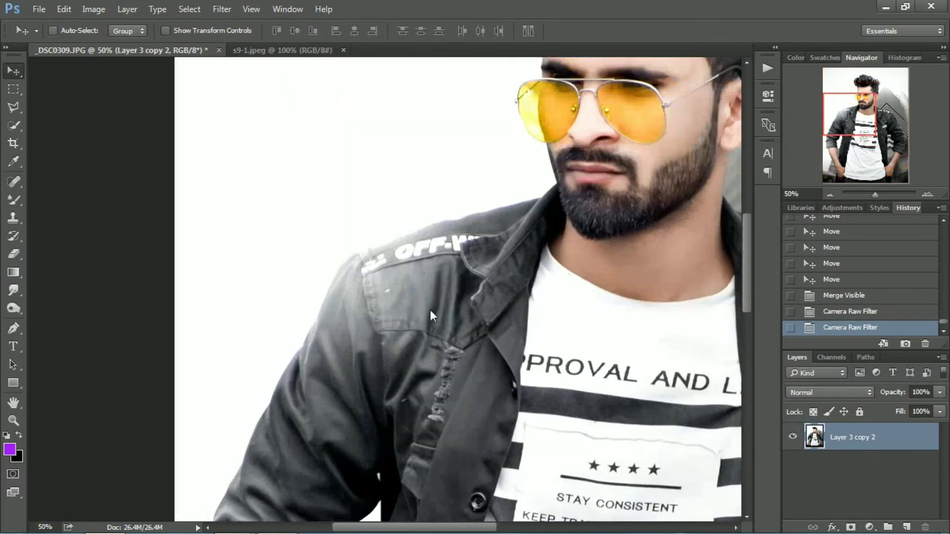
left_click(908, 525)
left_click(13, 200)
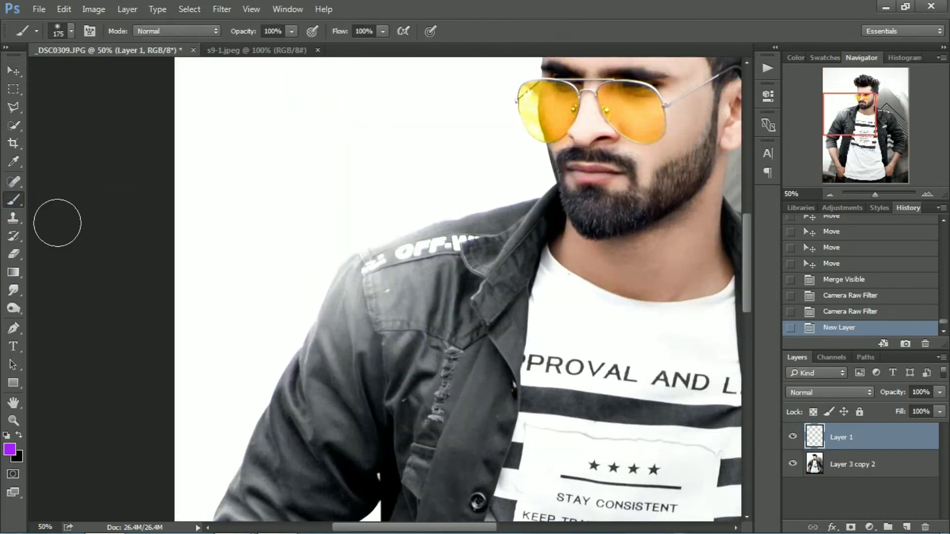
left_click(11, 449)
left_click(532, 253)
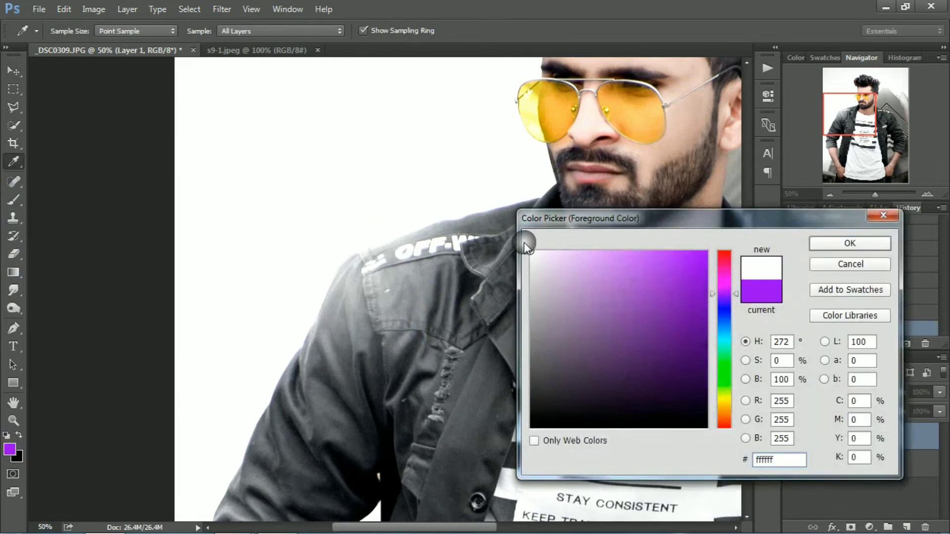
left_click(843, 245)
Step: Paint white along the shoulder, arm edge and left edge of the hair
mouse_move(497, 200)
left_mouse_down()
mouse_move(237, 385)
mouse_move(248, 102)
left_mouse_up()
mouse_move(267, 106)
left_mouse_down()
mouse_move(275, 116)
mouse_move(223, 223)
mouse_move(202, 340)
mouse_move(207, 381)
left_mouse_up()
scroll(427, 234, "up", 10)
scroll(427, 233, "right", 5)
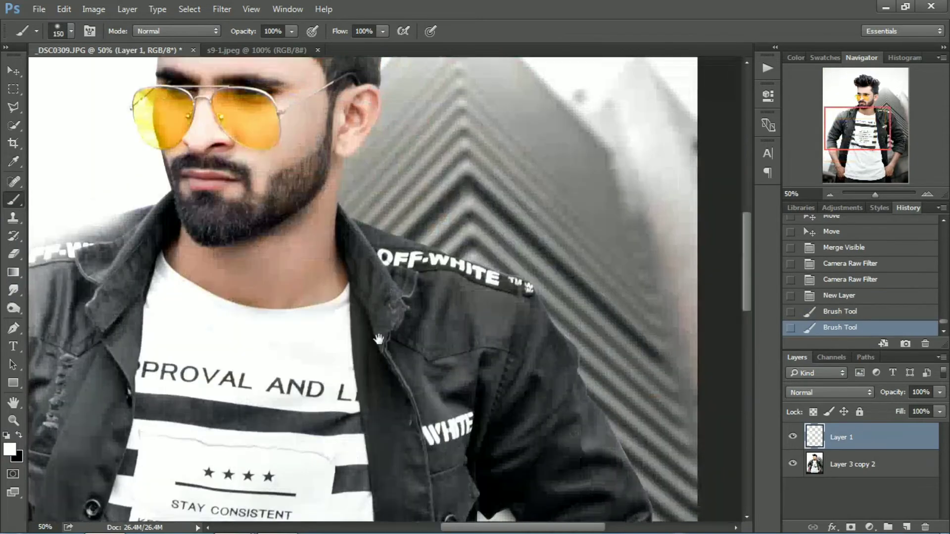
scroll(427, 233, "up", 5)
key("bracketleft")
left_click(434, 199)
left_click_drag(411, 220, 509, 203)
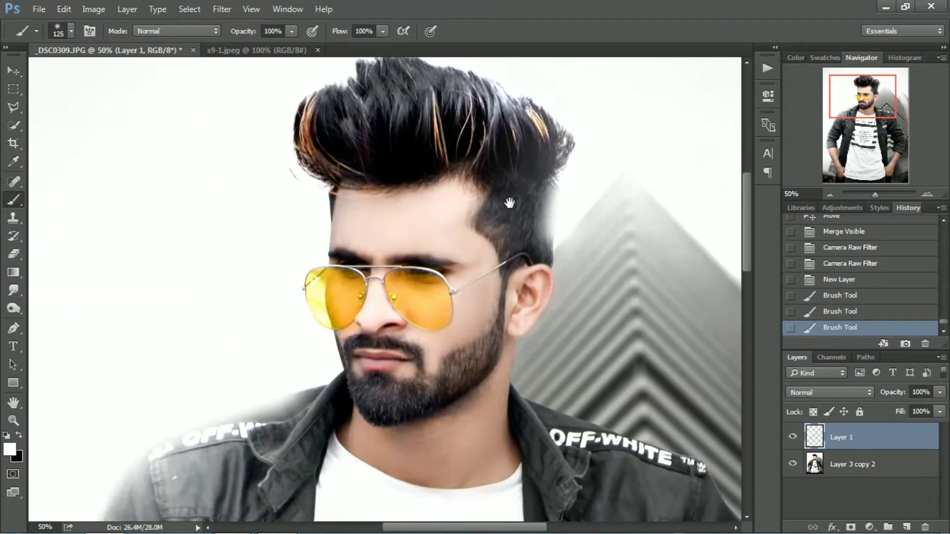
left_click_drag(314, 191, 286, 89)
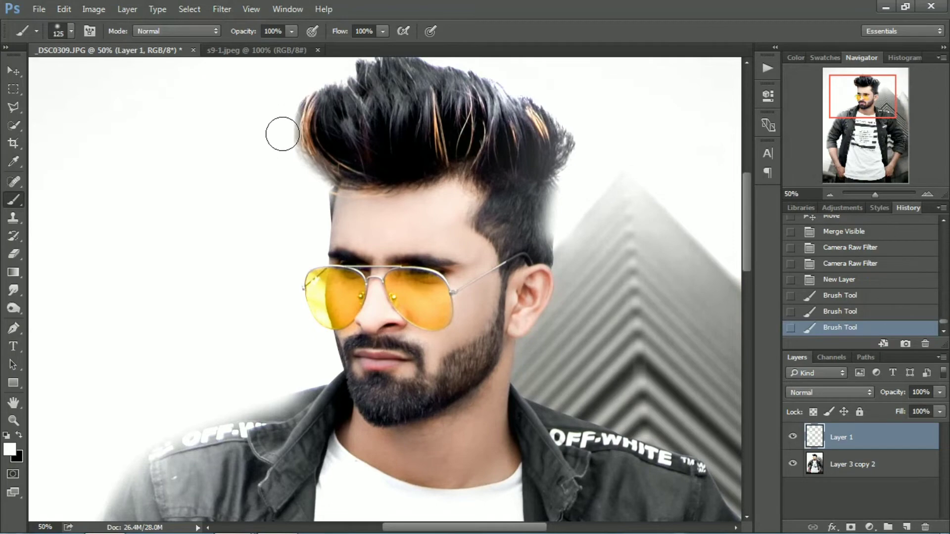
left_click_drag(282, 134, 301, 78)
Step: Set Layer 1's blend mode to Soft Light
left_click(830, 393)
left_click(825, 276)
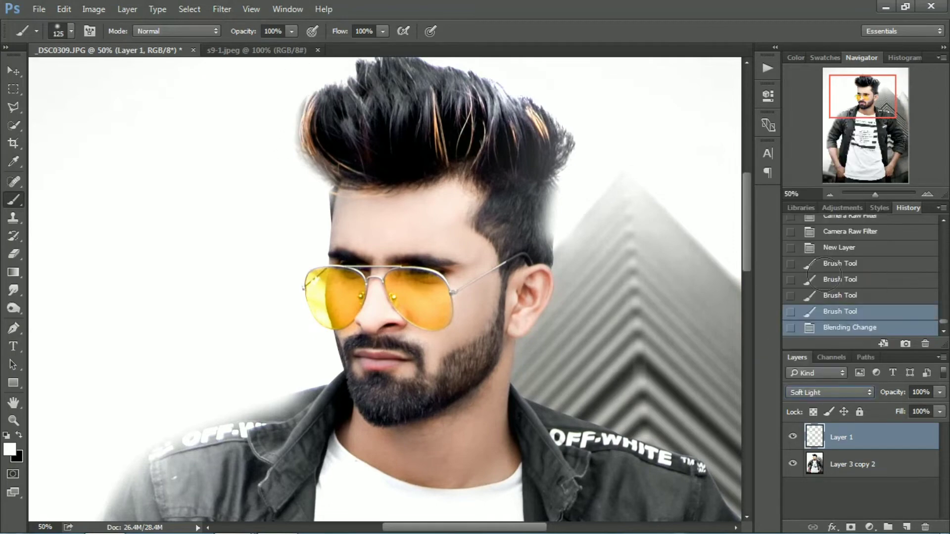
scroll(469, 324, "down", 2)
scroll(329, 312, "down", 2)
scroll(329, 304, "down", 1)
scroll(349, 298, "up", 2)
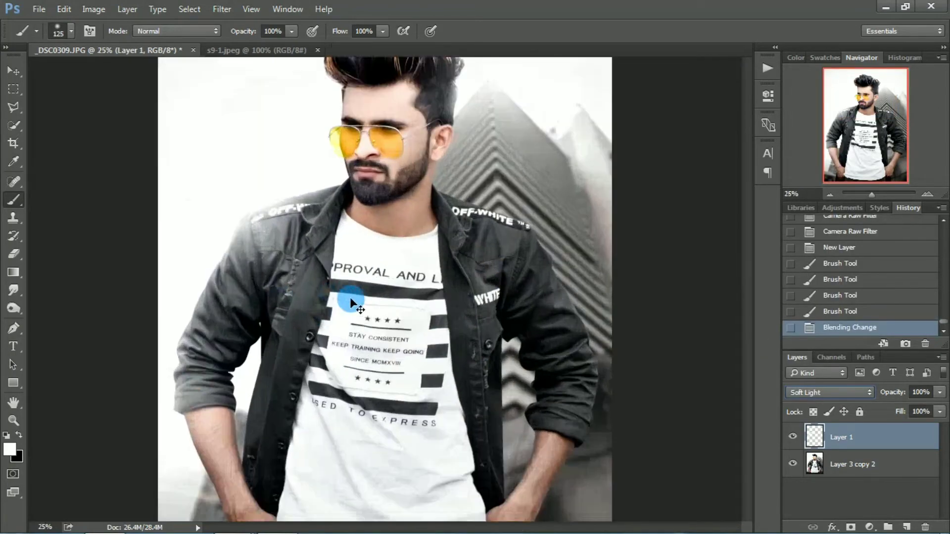
scroll(349, 298, "down", 1)
scroll(307, 357, "up", 1)
scroll(360, 272, "up", 1)
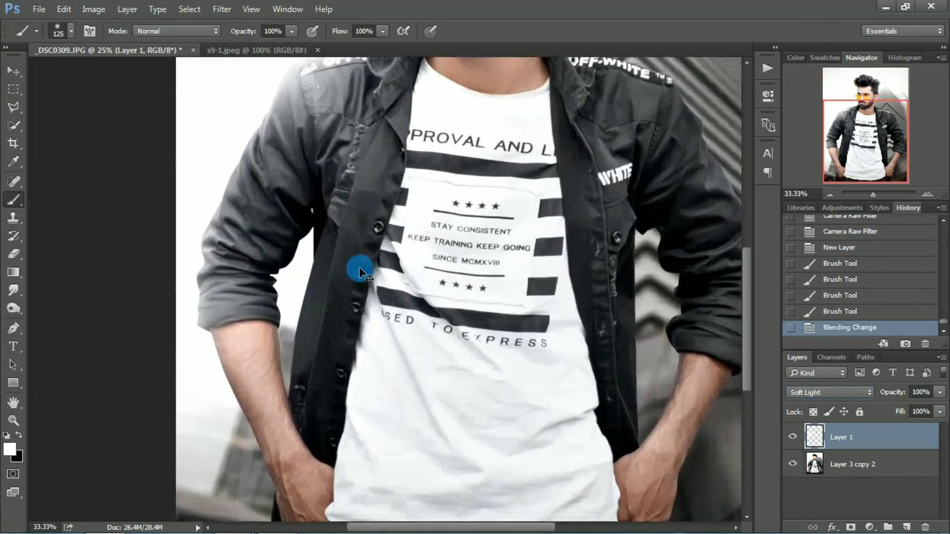
scroll(360, 272, "up", 1)
Step: Paint white with a smaller brush along the sleeve, lower jacket and armpit edges
key("bracketleft")
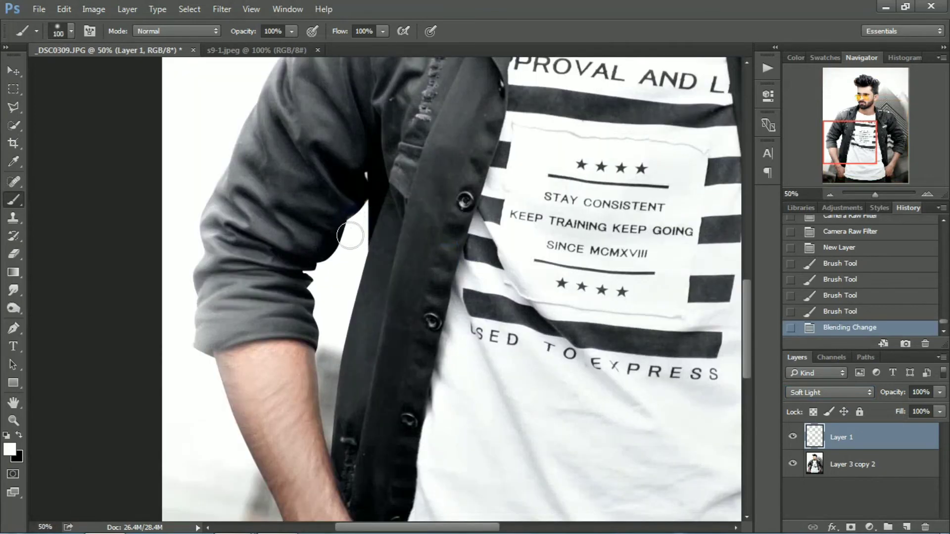
left_click_drag(316, 268, 323, 348)
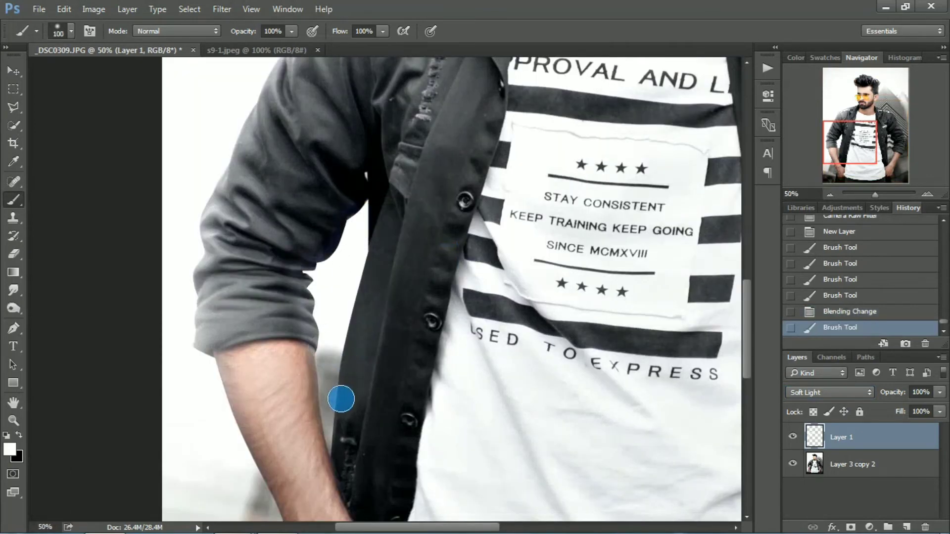
left_click_drag(341, 399, 346, 318)
left_click_drag(366, 240, 365, 205)
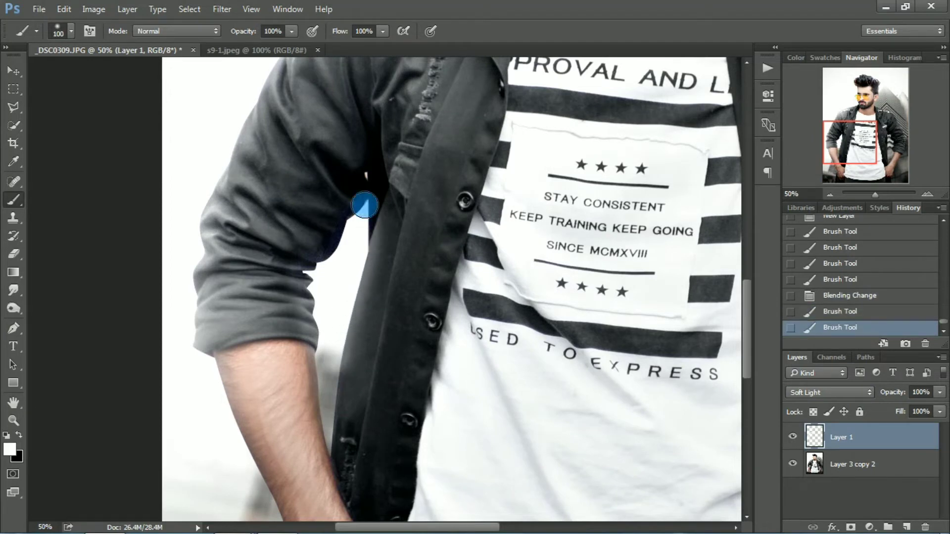
key("ctrl+minus")
key("ctrl+minus")
key("ctrl+minus")
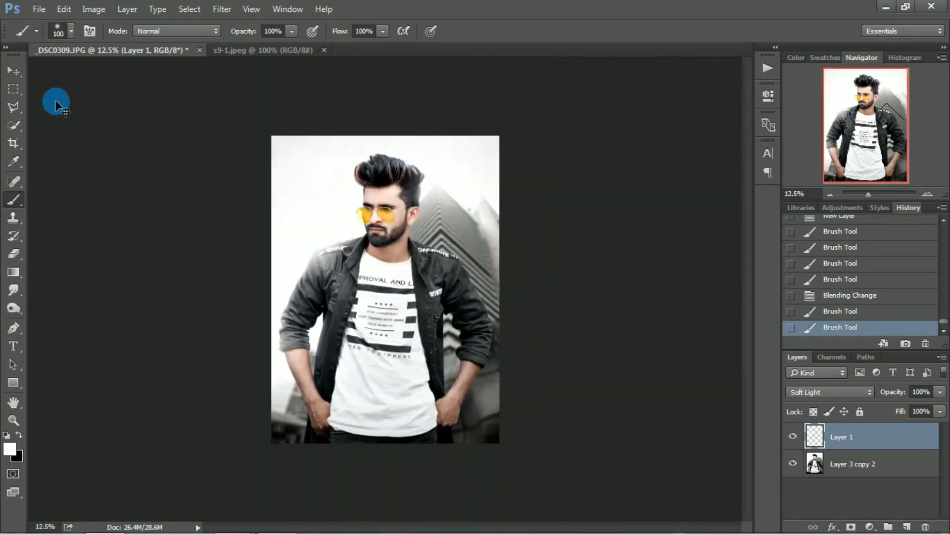
Step: Place the s9-1.jpeg glow on the portrait, enlarge it, set Screen, and move it onto the left arm
left_click(20, 71)
left_click(273, 50)
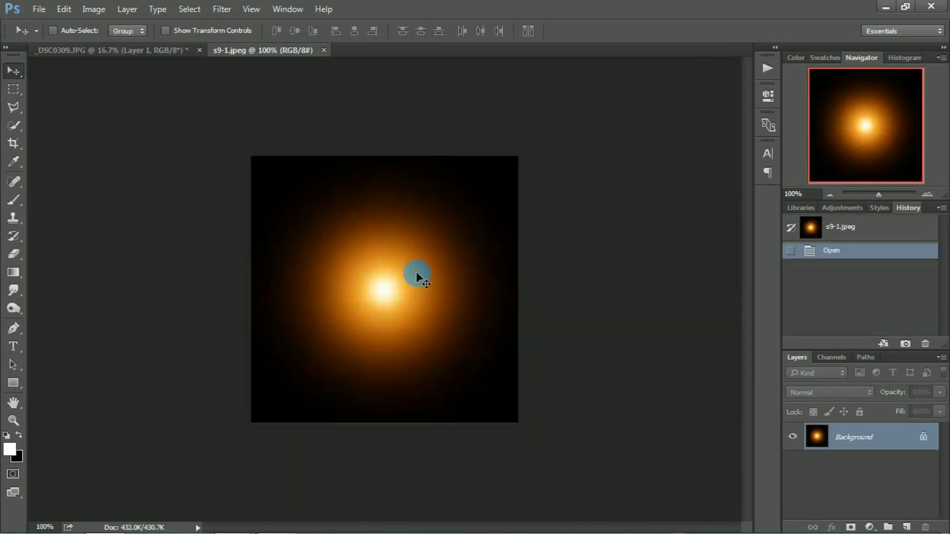
mouse_move(416, 272)
left_mouse_down()
mouse_move(220, 64)
mouse_move(316, 328)
mouse_move(385, 405)
left_mouse_up()
key("ctrl+t")
key("Return")
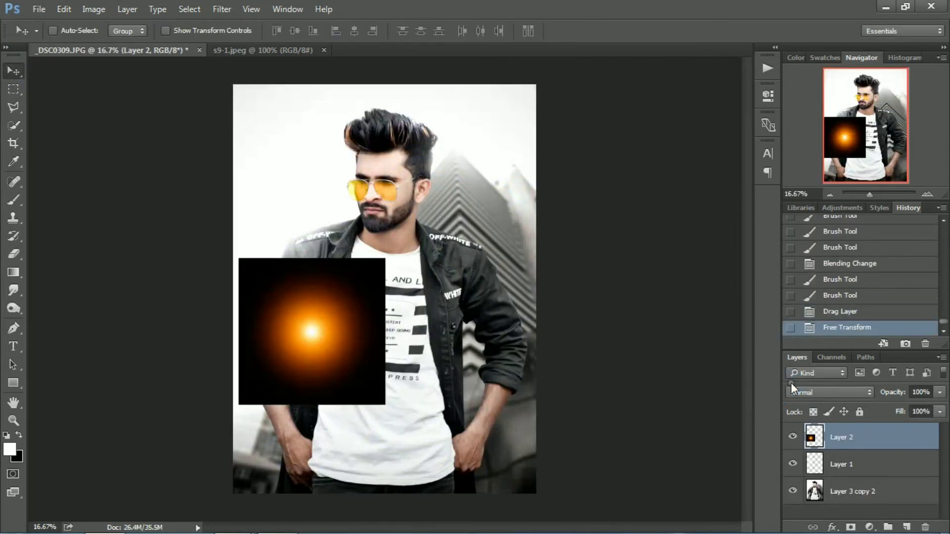
left_click(830, 392)
left_click(797, 206)
left_click_drag(322, 342, 284, 358)
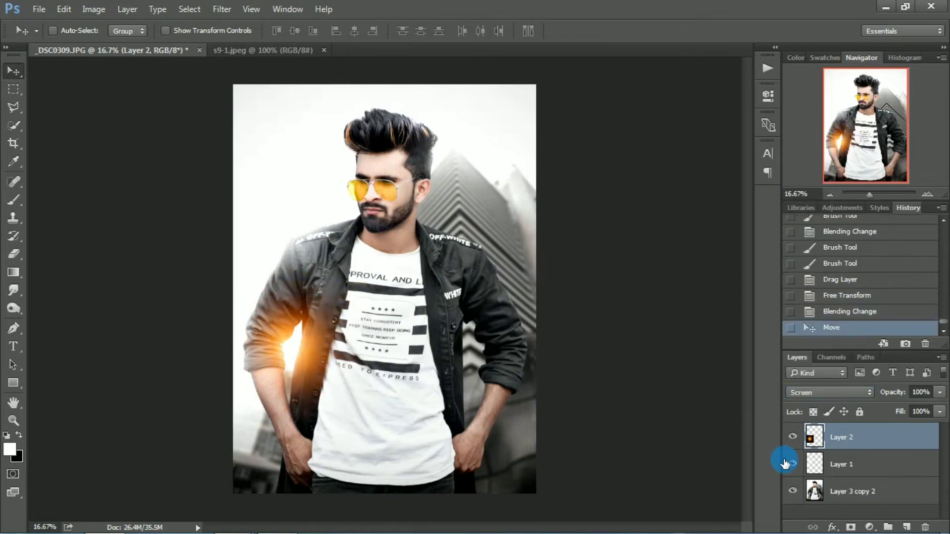
Step: Desaturate the glow with a -90 Hue/Saturation adjustment merged down into it
left_click(869, 528)
left_click(830, 358)
left_click_drag(649, 208, 563, 208)
right_click(901, 436)
left_click(826, 391)
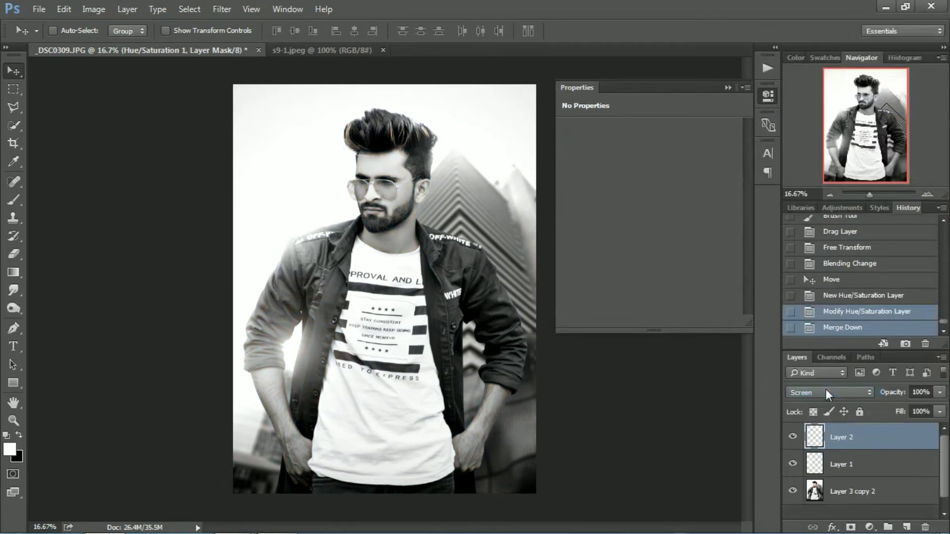
left_click(728, 87)
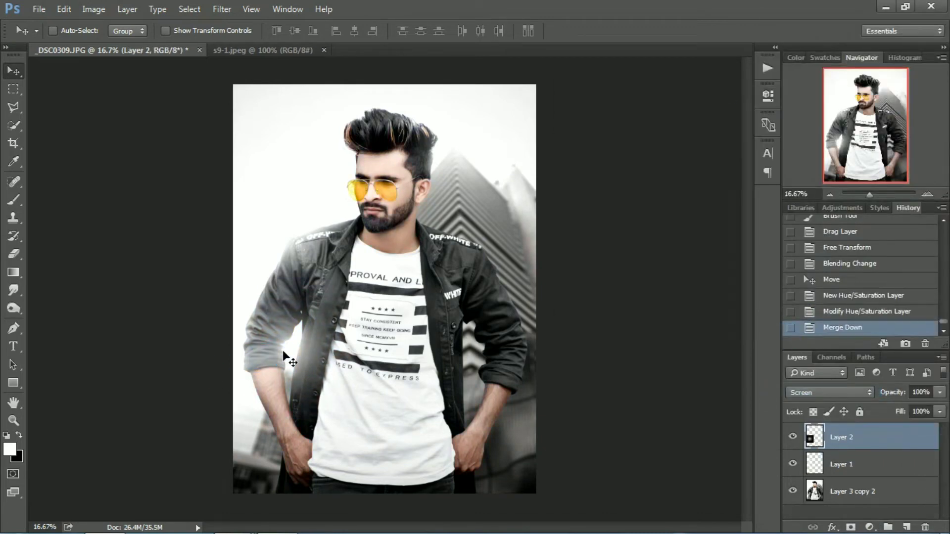
Step: Shrink the glow to about 81 percent and merge all visible layers
key("ctrl+t")
left_click_drag(360, 419, 345, 402)
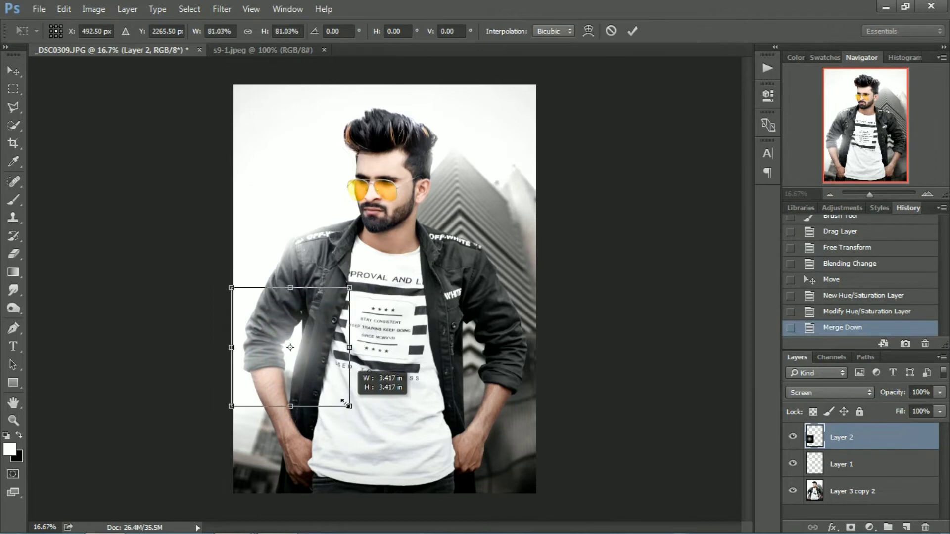
double_click(339, 399)
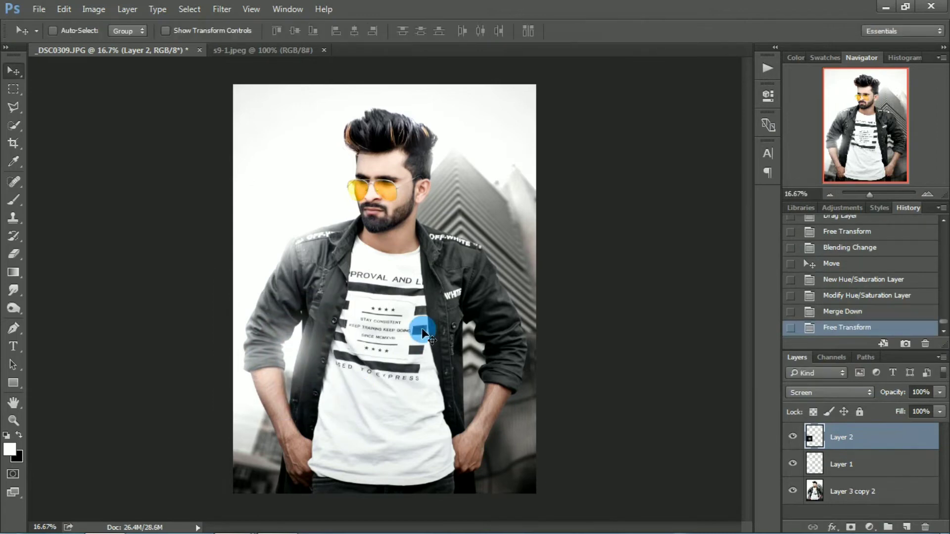
right_click(851, 451)
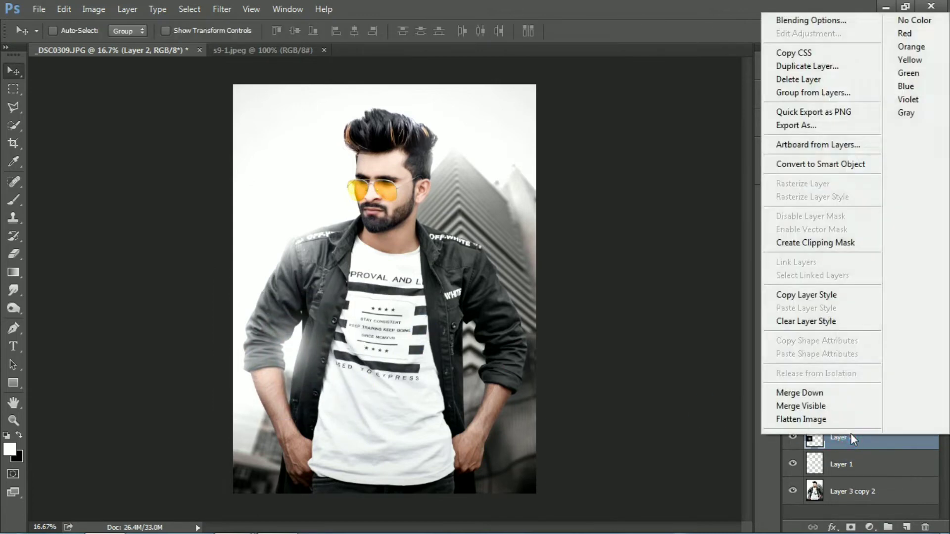
left_click(815, 406)
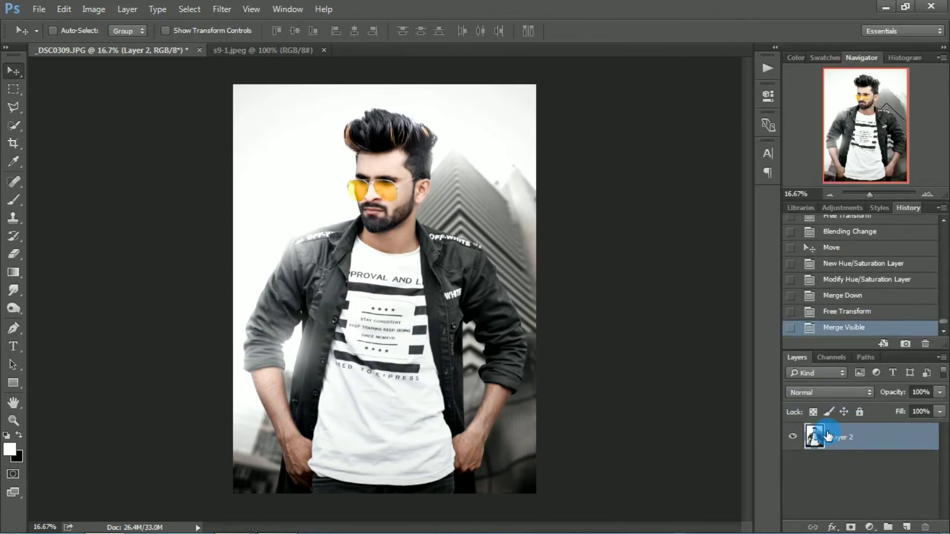
Step: In Camera Raw set Clarity +28, Shadows -12, Blacks -5, Highlights +20, plus Detail sharpening and noise reduction
left_click(221, 9)
left_click(241, 88)
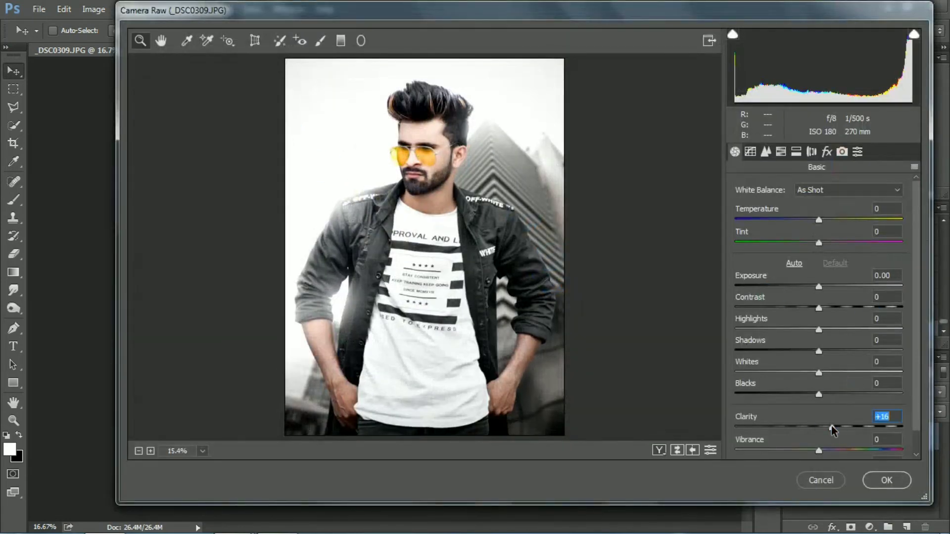
left_click_drag(832, 427, 842, 425)
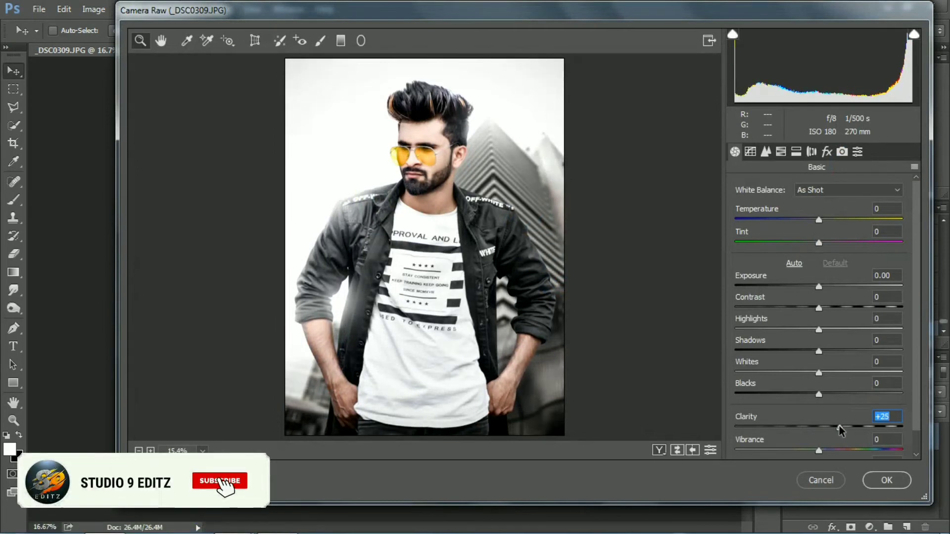
left_click_drag(819, 351, 809, 350)
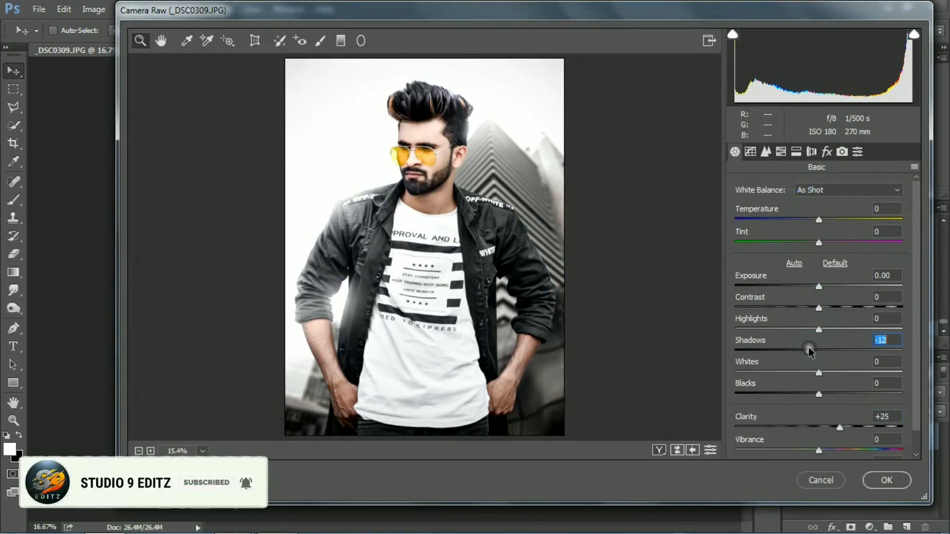
left_click_drag(819, 395, 811, 394)
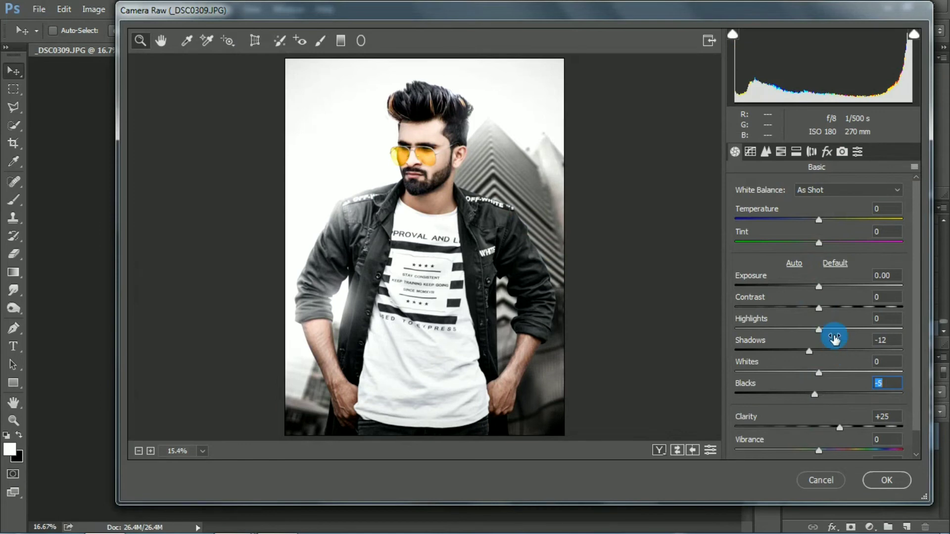
left_click_drag(838, 332, 847, 335)
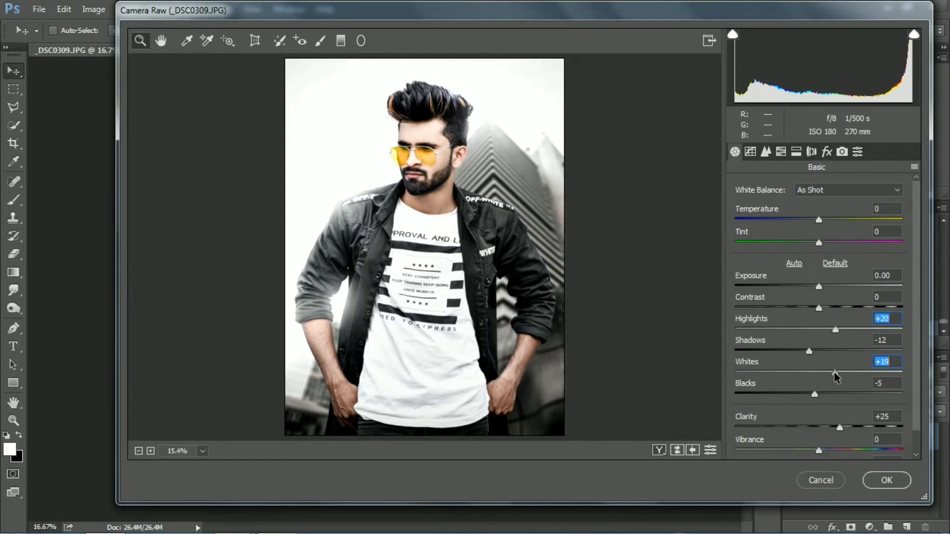
left_click(768, 153)
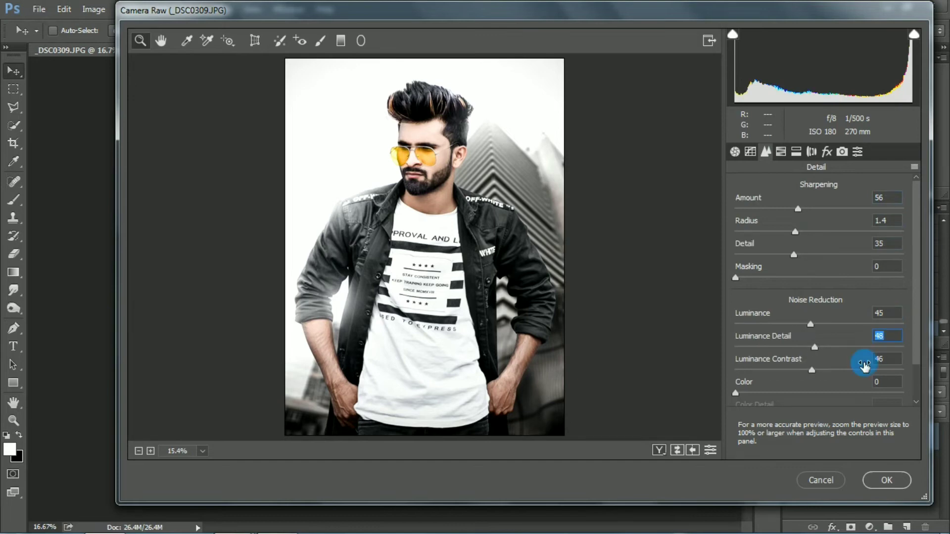
left_click(871, 478)
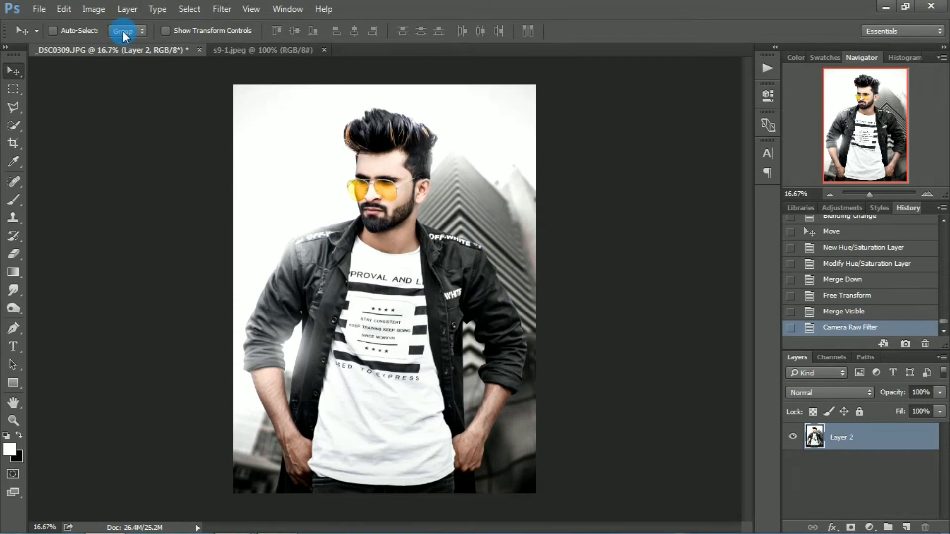
Step: Bring the star-field image into the portrait and darken it with Curves so only bright stars remain
left_click(38, 9)
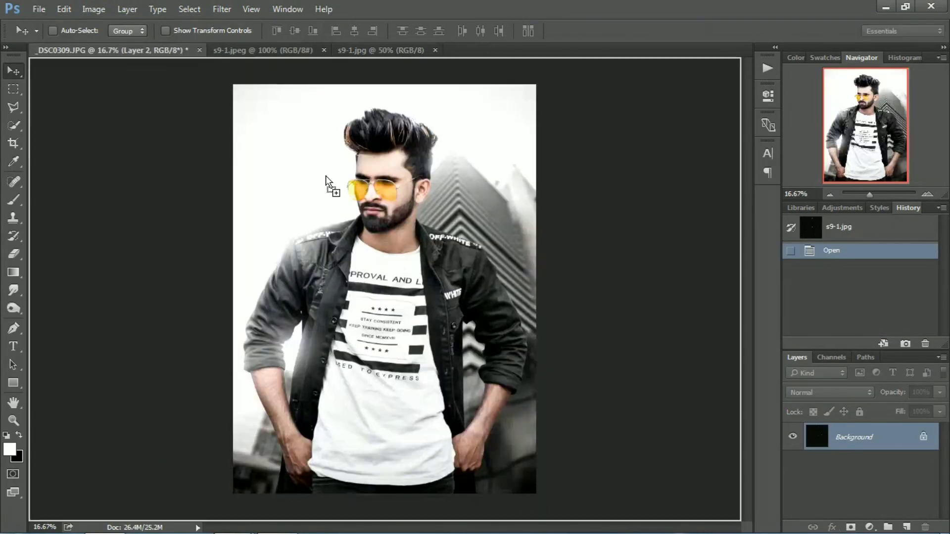
left_click_drag(198, 49, 431, 269)
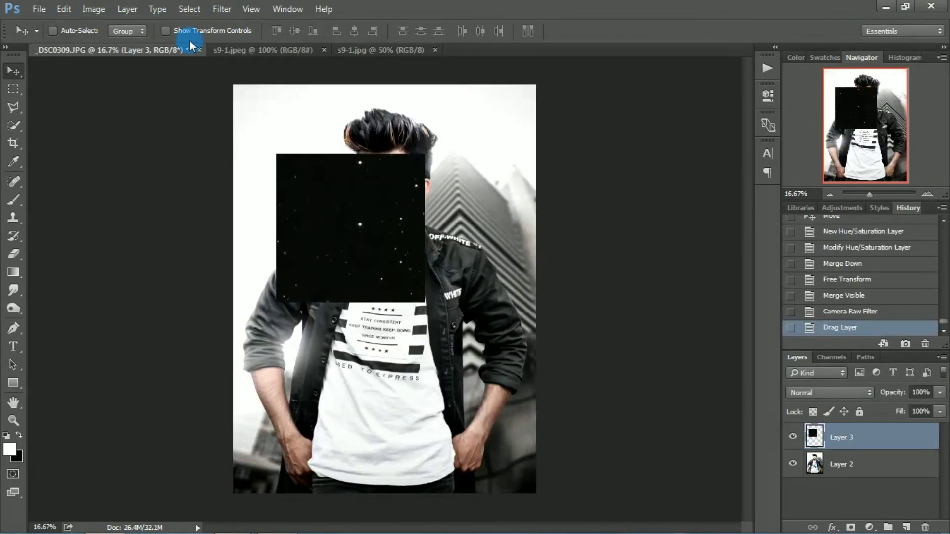
left_click(103, 9)
mouse_move(114, 44)
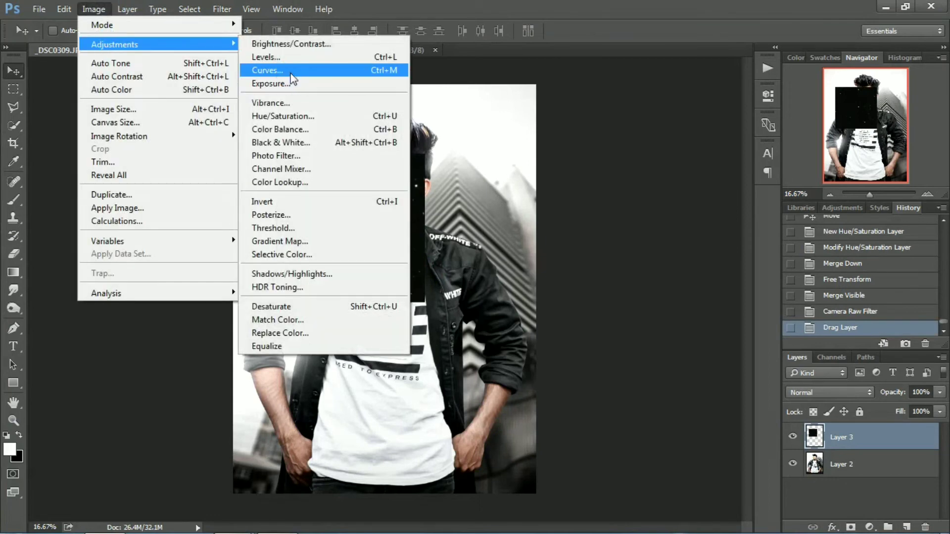
left_click(290, 73)
left_click_drag(610, 268, 647, 298)
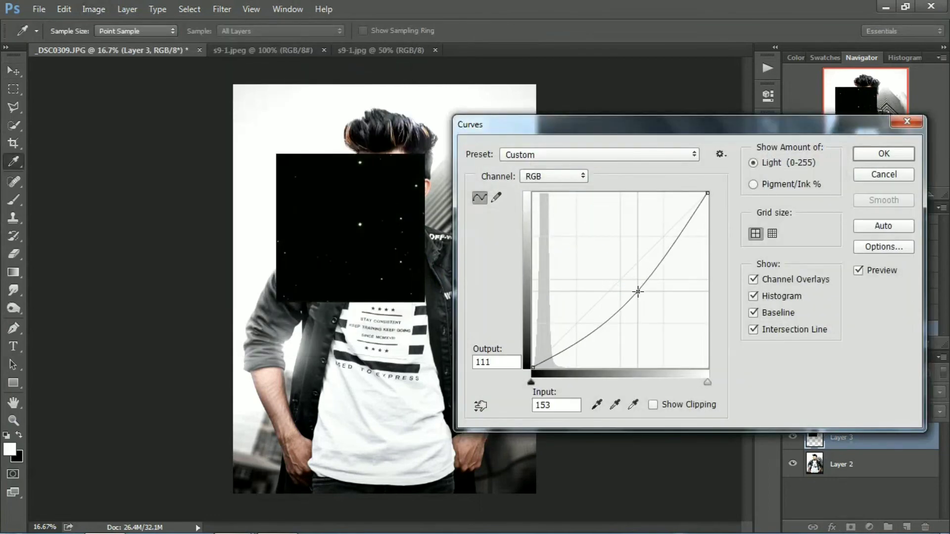
left_click(850, 157)
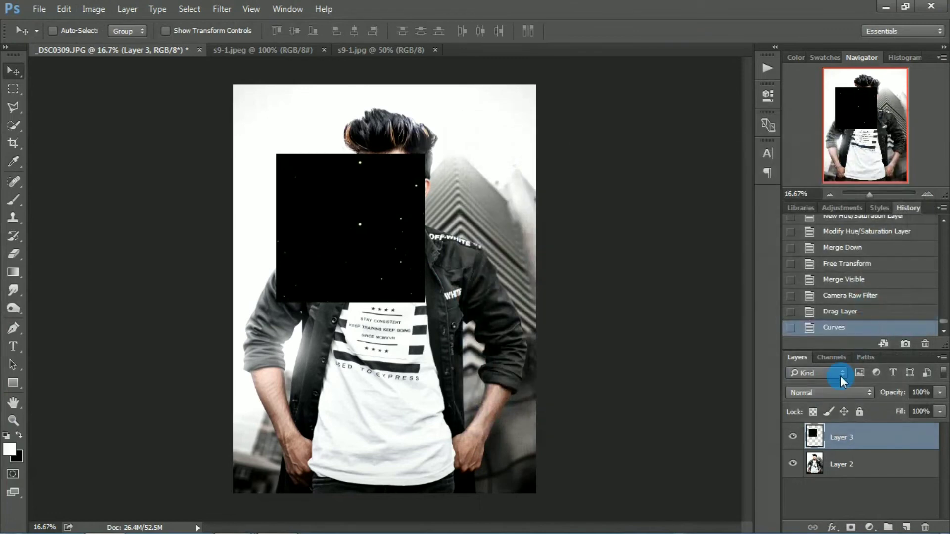
Step: Blend the star layer with Lighten, reposition the sparkles, and merge all visible layers
left_click(836, 392)
left_click(794, 206)
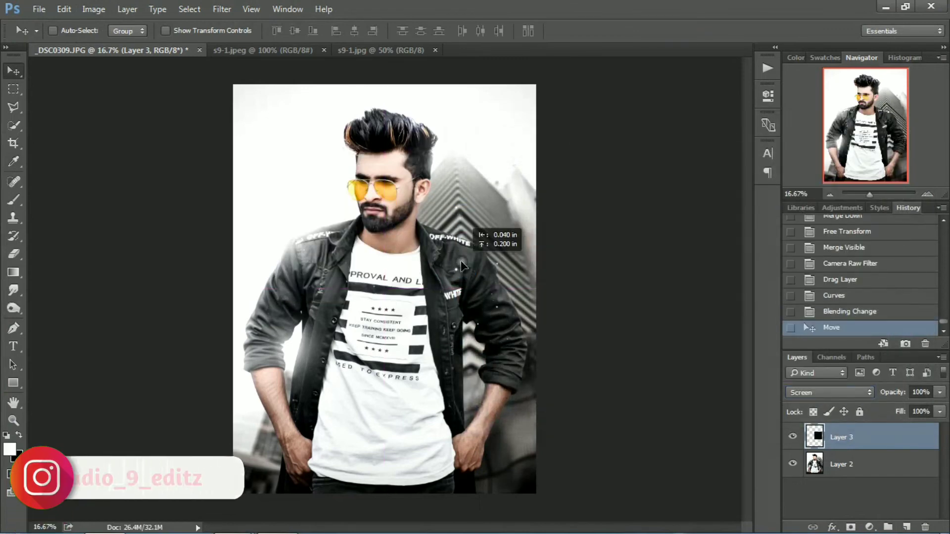
mouse_move(465, 272)
left_mouse_down()
mouse_move(420, 281)
mouse_move(486, 253)
left_mouse_up()
left_click(844, 393)
left_click(812, 197)
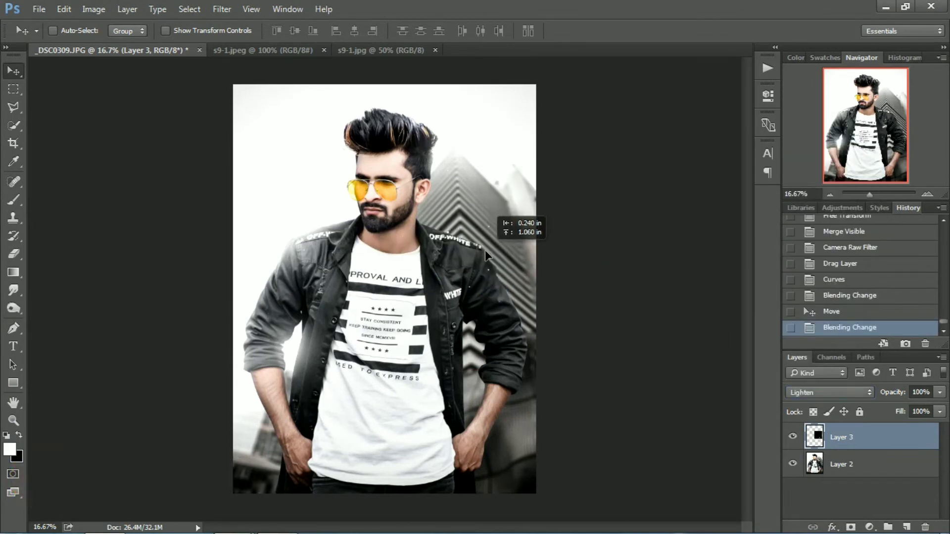
left_click_drag(485, 253, 501, 315)
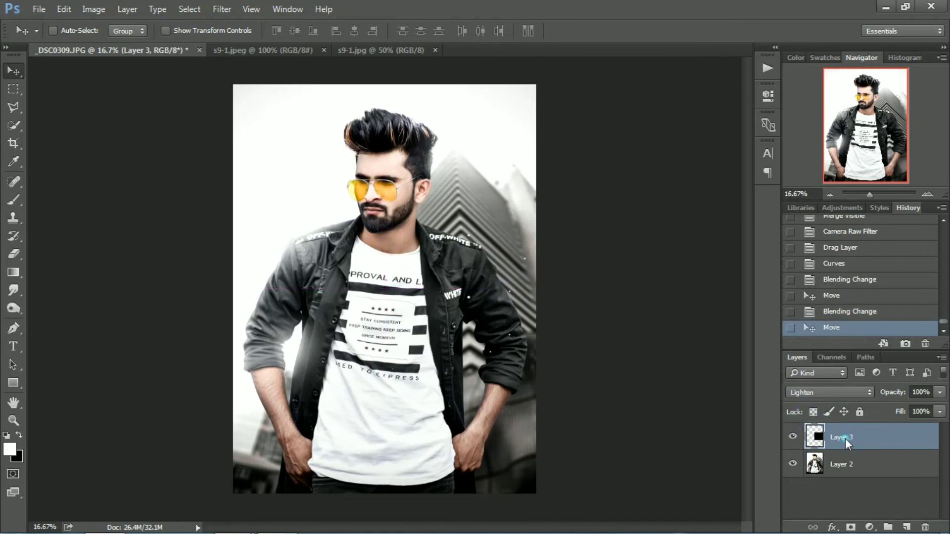
right_click(846, 442)
left_click(821, 410)
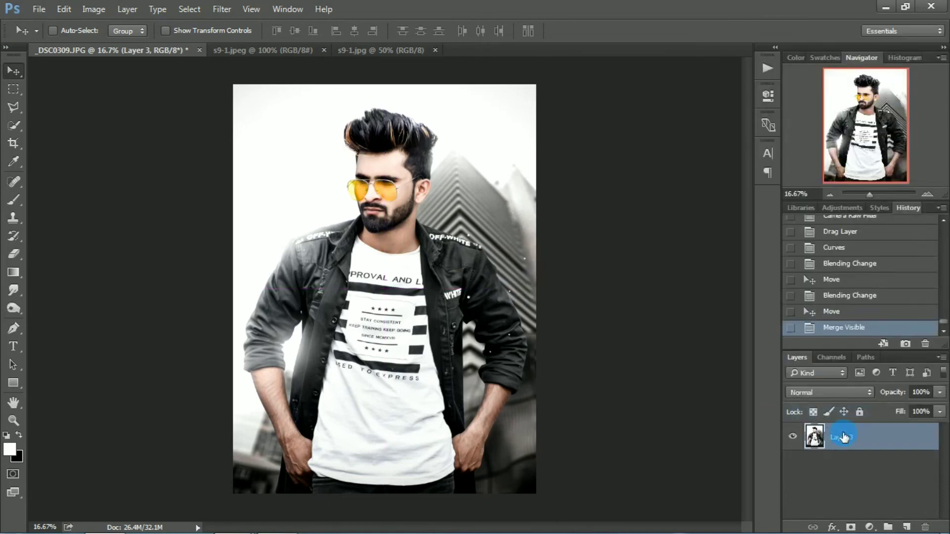
left_click(39, 8)
left_click(44, 37)
Step: Bring the images (16).jpeg flare in with Screen blending and rotate it along the shoulder
double_click(456, 209)
mouse_move(360, 313)
left_mouse_down()
mouse_move(203, 43)
mouse_move(280, 144)
mouse_move(501, 258)
left_mouse_up()
left_click(811, 393)
left_click(797, 206)
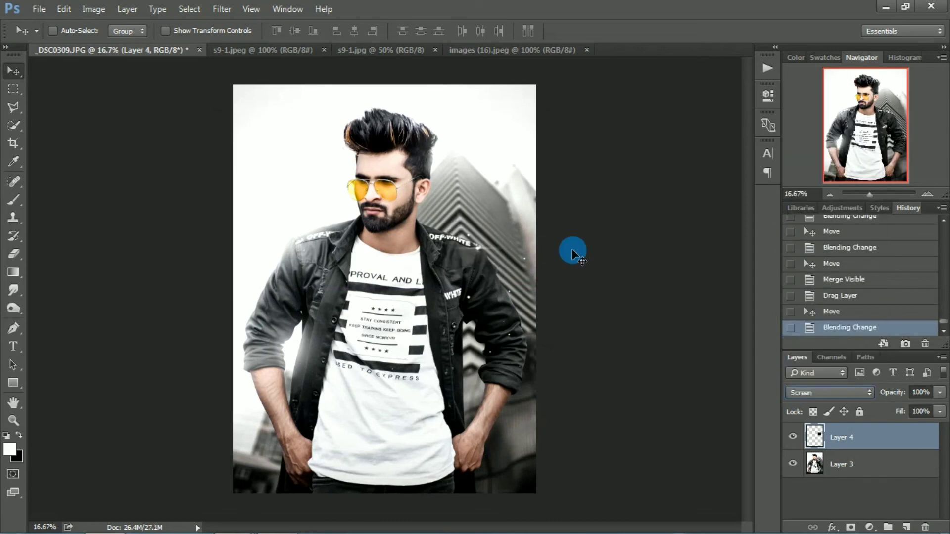
scroll(509, 250, "up", 2)
scroll(509, 250, "up", 2)
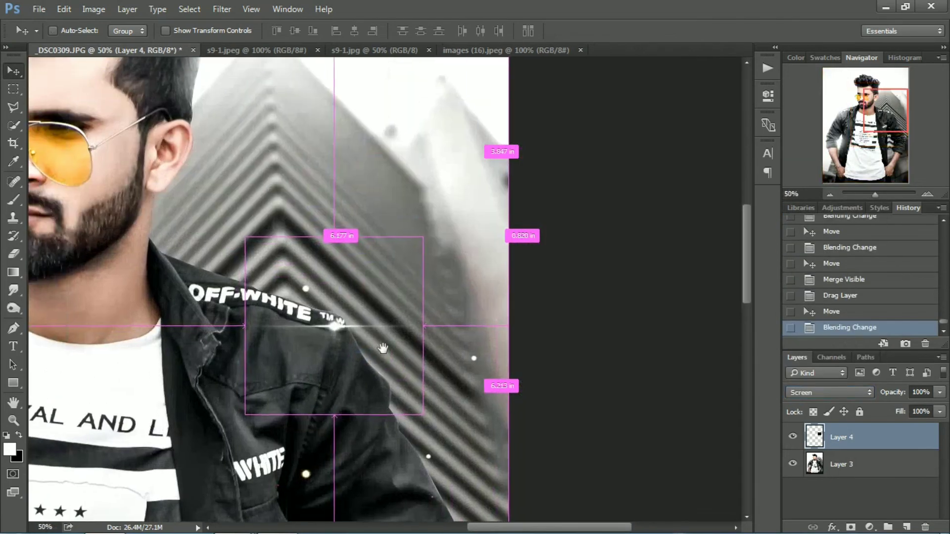
left_click_drag(324, 322, 343, 323)
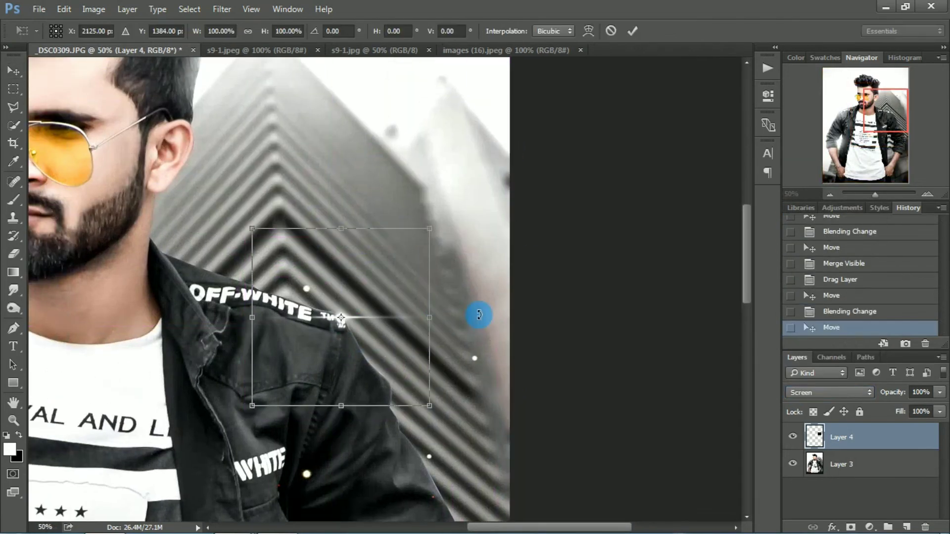
key("ctrl+t")
left_click_drag(478, 317, 464, 405)
key("Return")
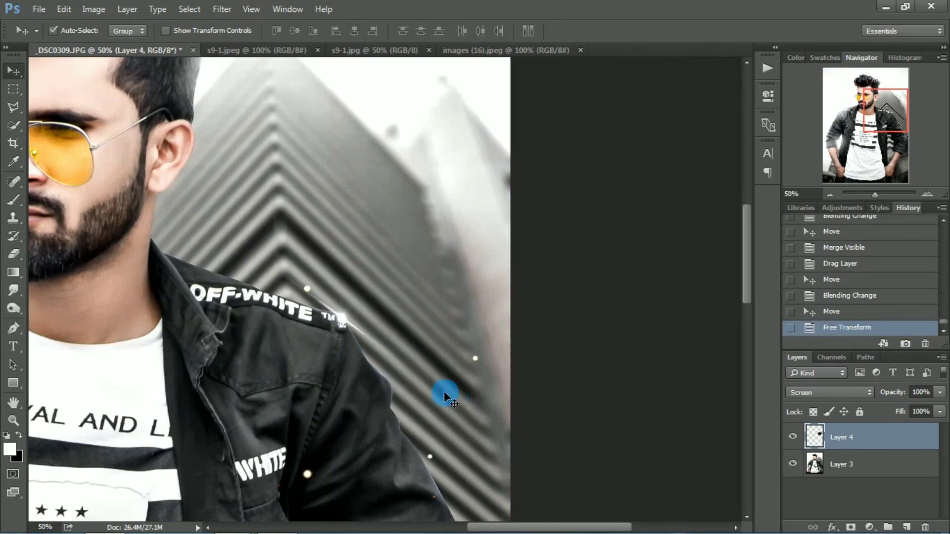
Step: Scatter rotated flare copies onto the left shoulder, arm, forearm and top of the hair
scroll(444, 391, "down", 2)
left_click_drag(367, 339, 421, 338)
left_click_drag(451, 305, 169, 297)
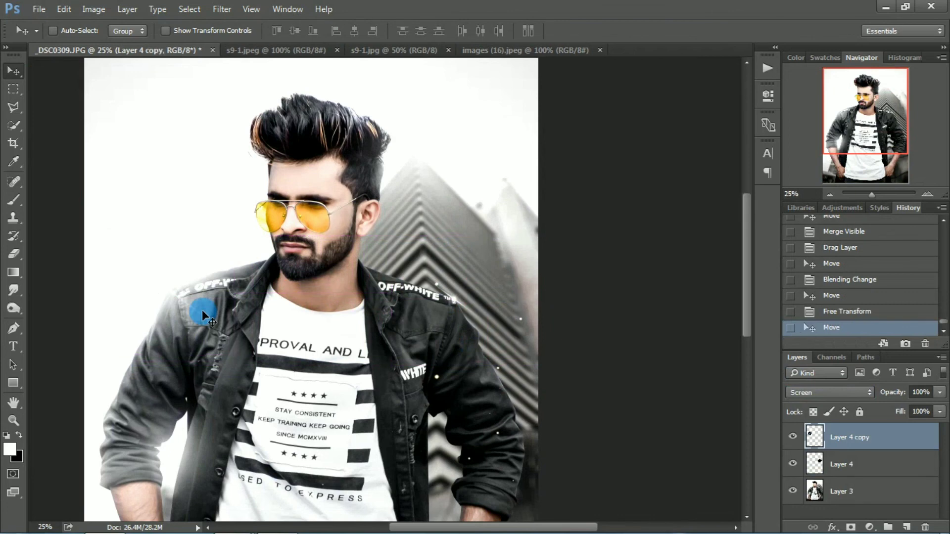
mouse_move(202, 310)
left_mouse_down()
mouse_move(284, 226)
mouse_move(254, 373)
mouse_move(462, 101)
left_mouse_up()
left_click_drag(337, 200, 430, 92)
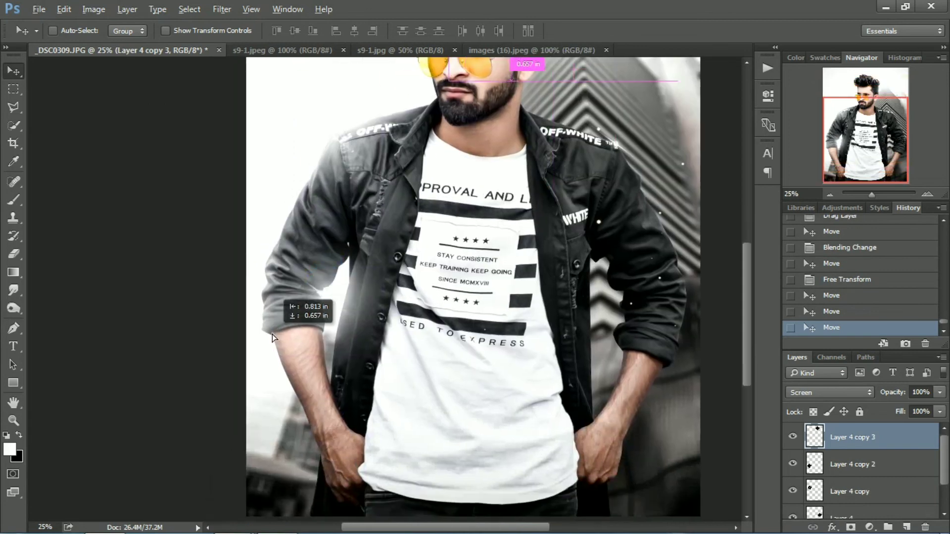
mouse_move(324, 278)
left_mouse_down()
mouse_move(472, 113)
mouse_move(305, 340)
left_mouse_up()
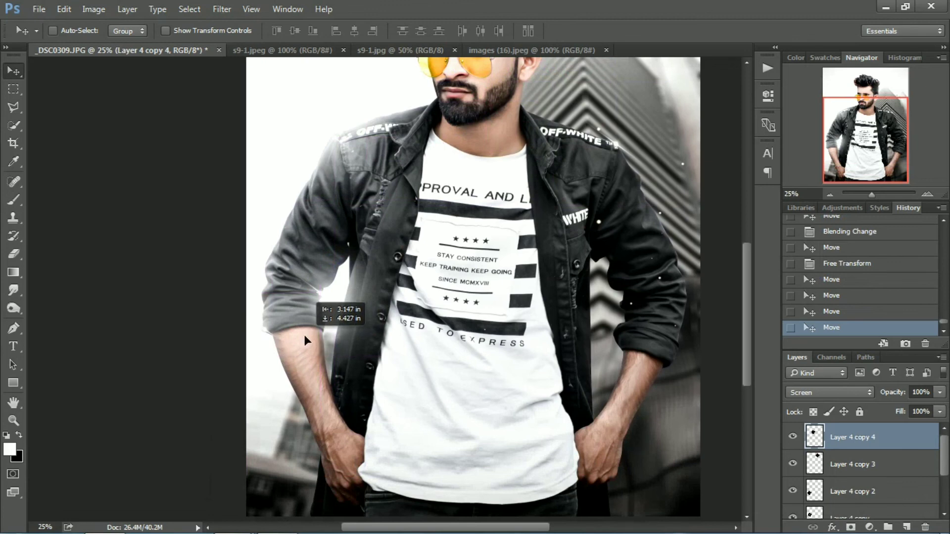
left_click_drag(305, 335, 351, 182)
key("ctrl+t")
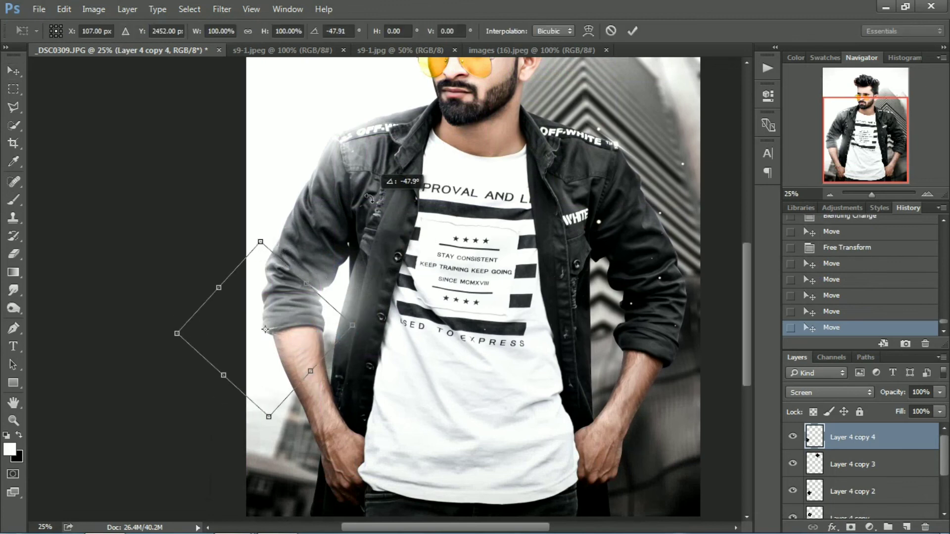
key("Return")
key("ctrl+minus")
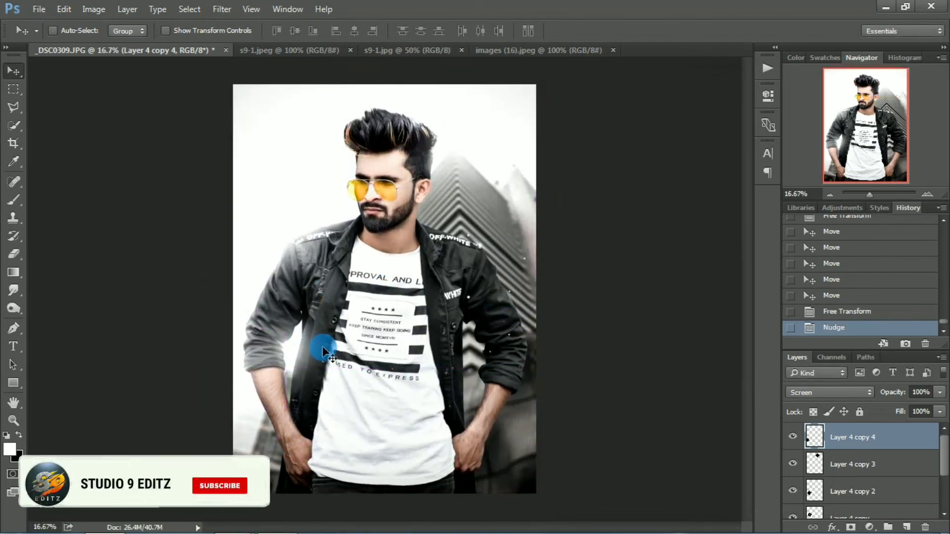
mouse_move(323, 347)
left_mouse_down()
mouse_move(258, 352)
mouse_move(368, 113)
left_mouse_up()
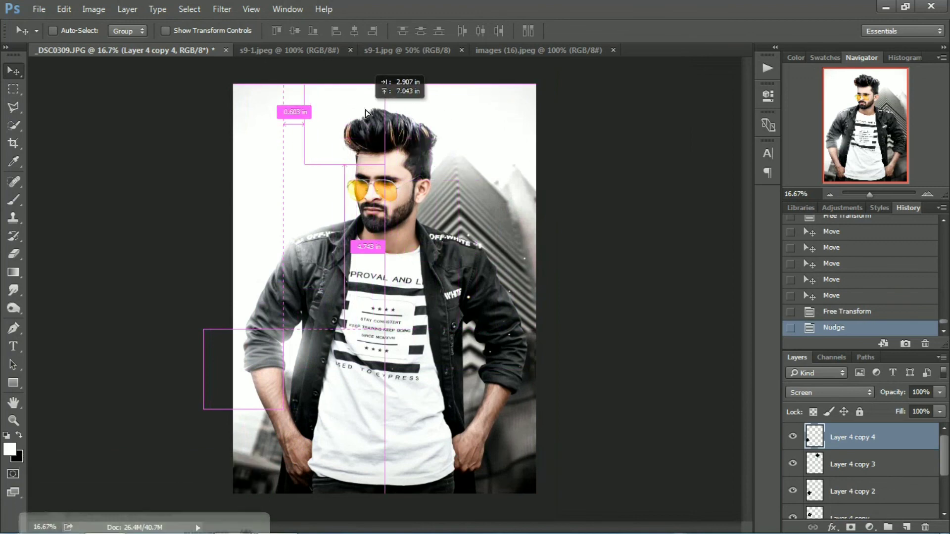
left_click_drag(369, 113, 364, 117)
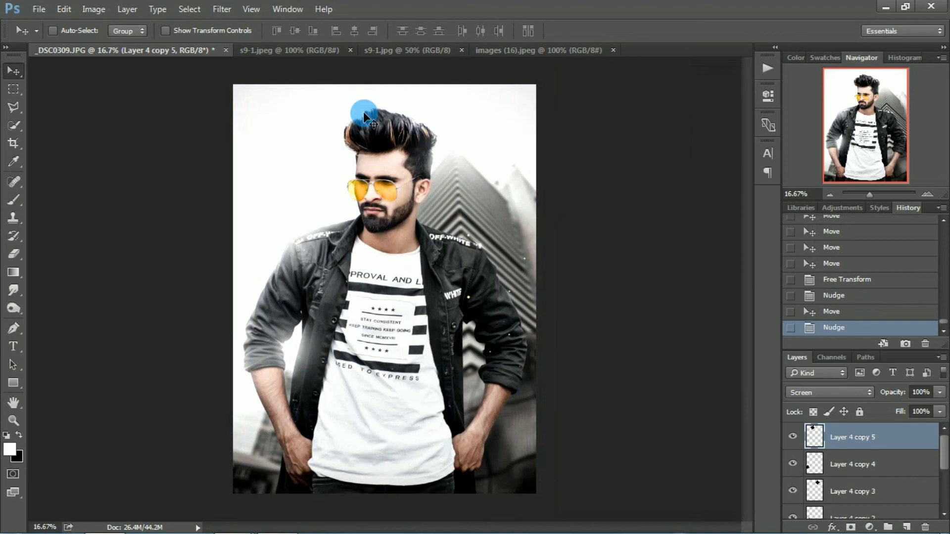
Step: Open the layer options menu on the top flare copy to merge visible layers
right_click(834, 442)
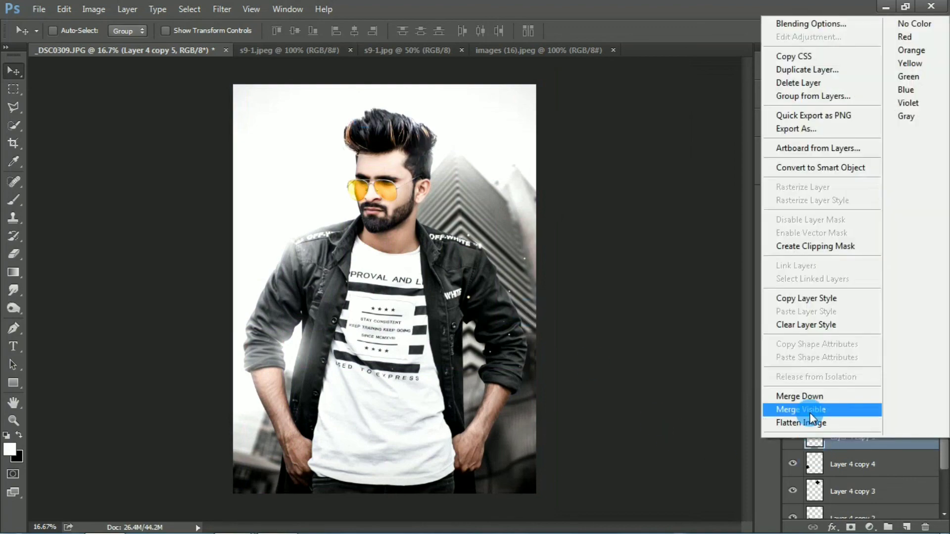